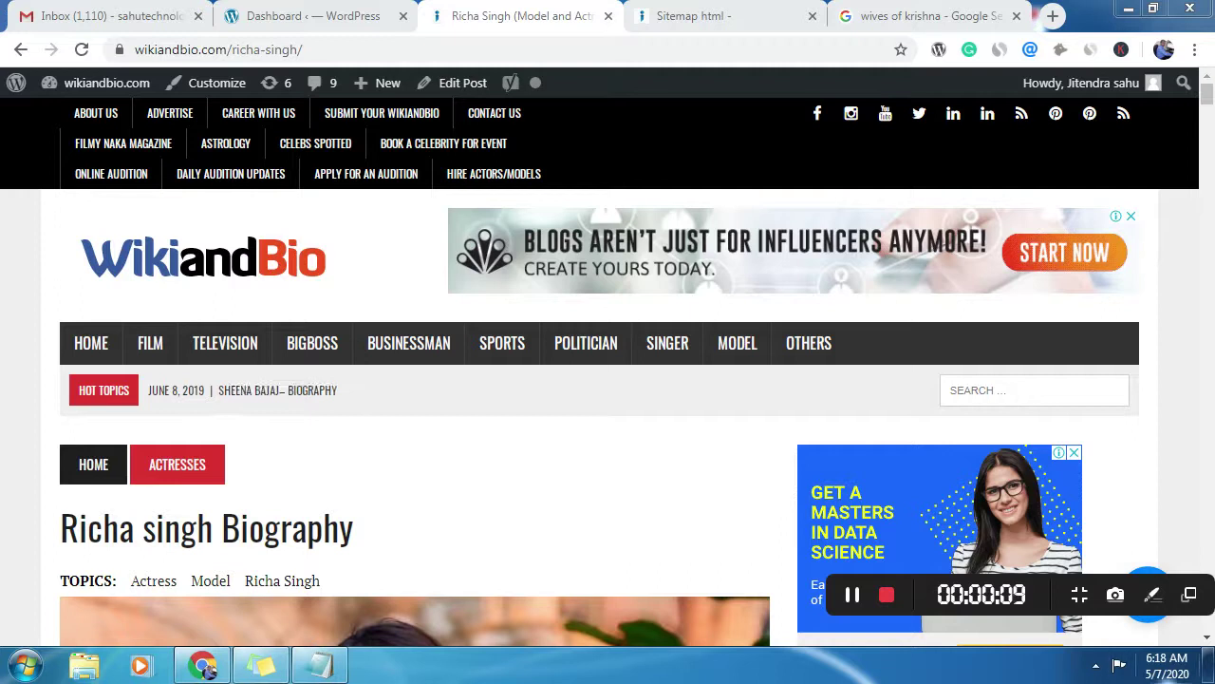
left_click(1096, 665)
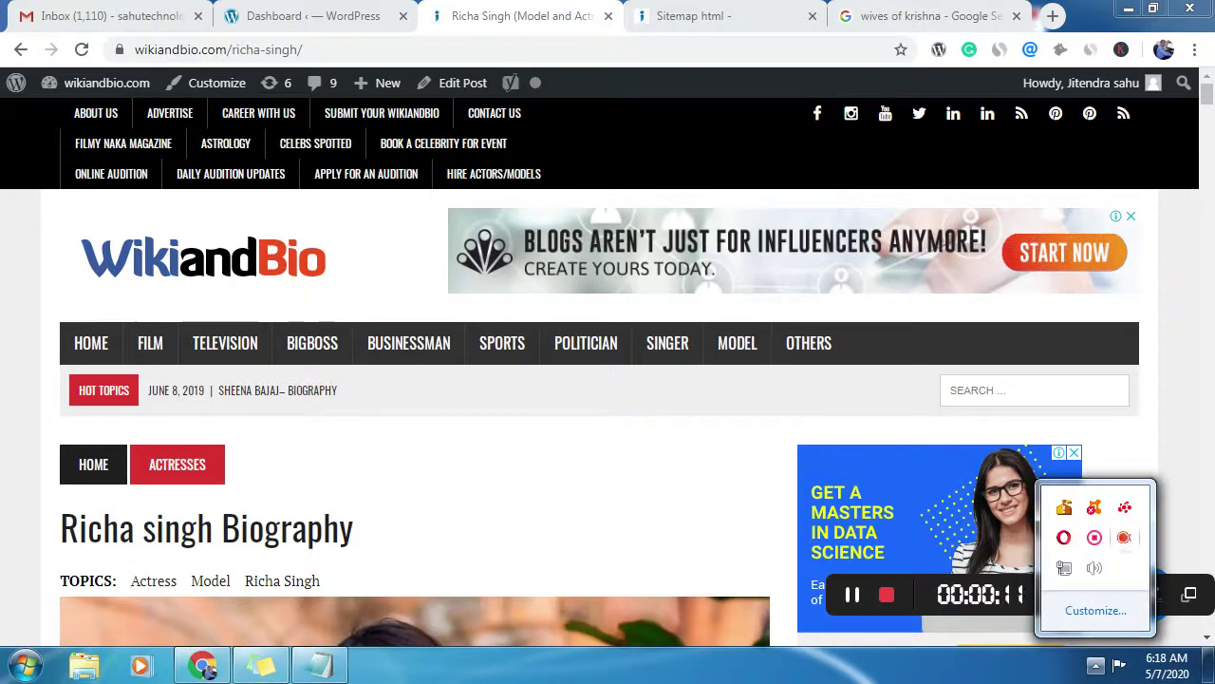
left_click(1095, 538)
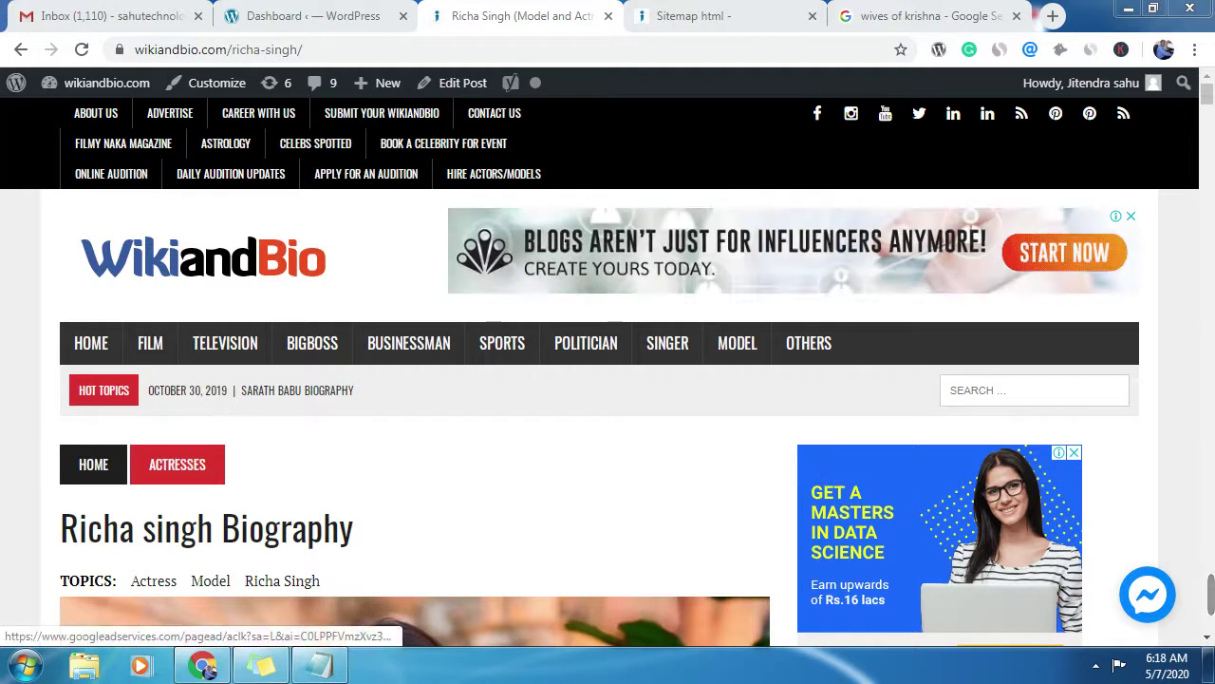
Step: Open the Arhaan Khan biography from the HTML sitemap and bring its post up for editing
left_click(693, 16)
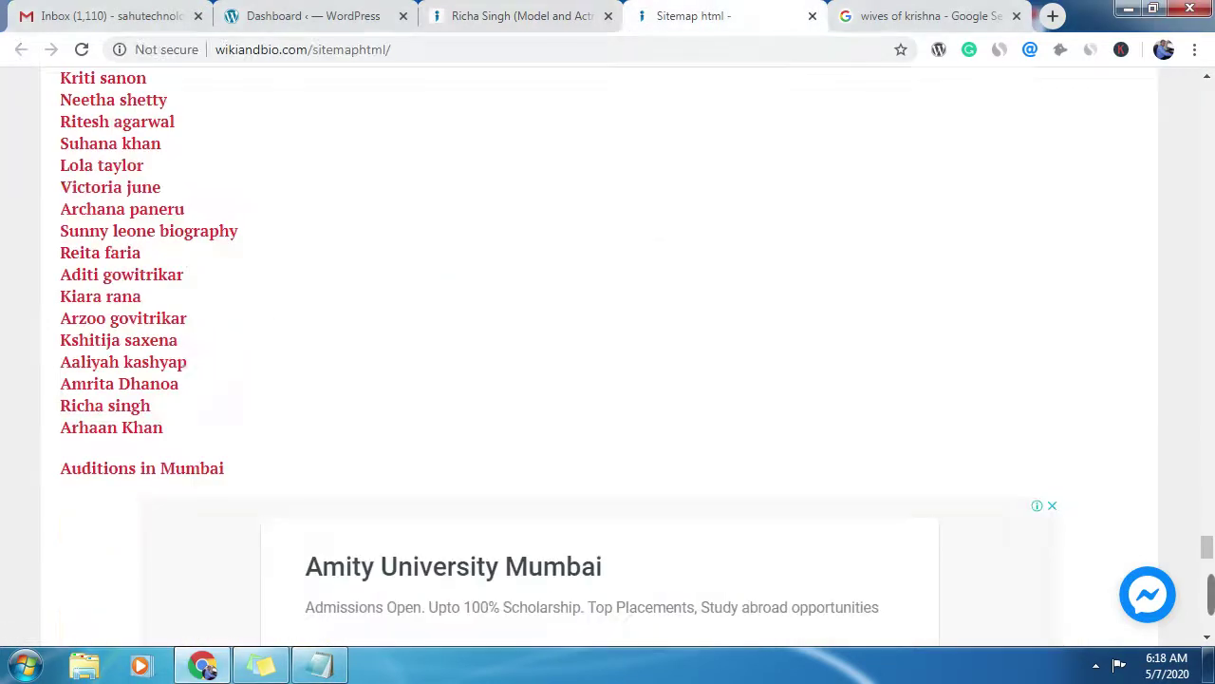
left_click(111, 427)
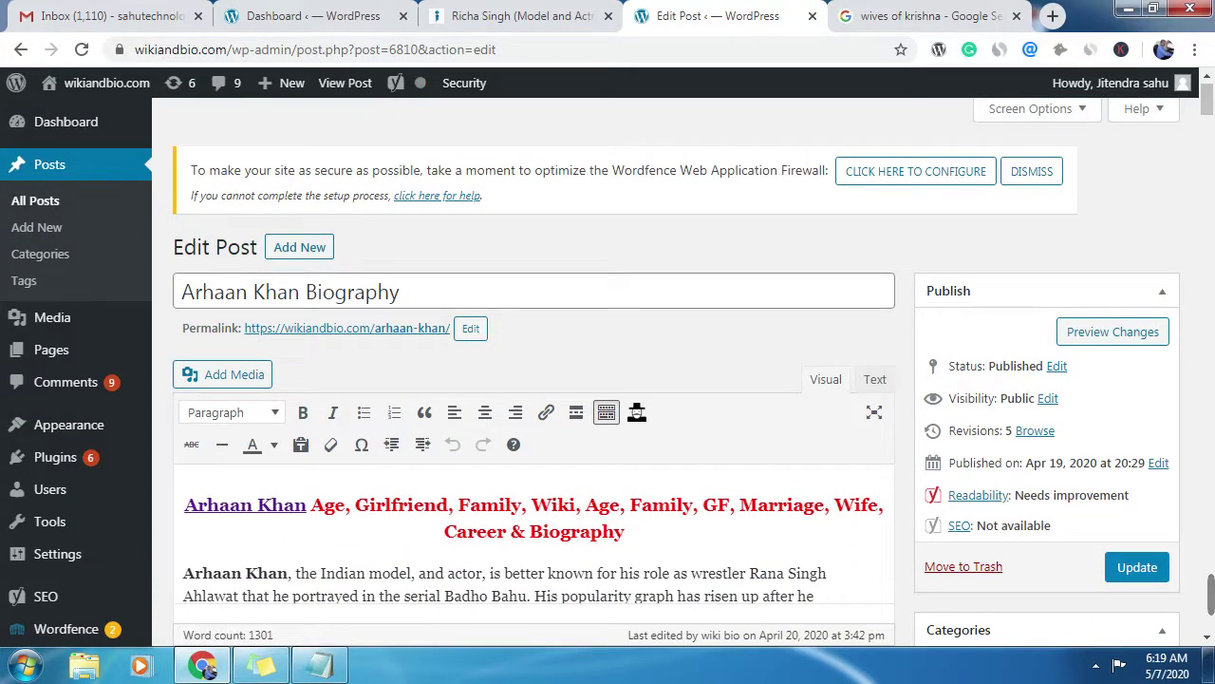
Step: Select the word "Biography" in the post title and switch to the "wikipedia update" file in Notepad
double_click(352, 292)
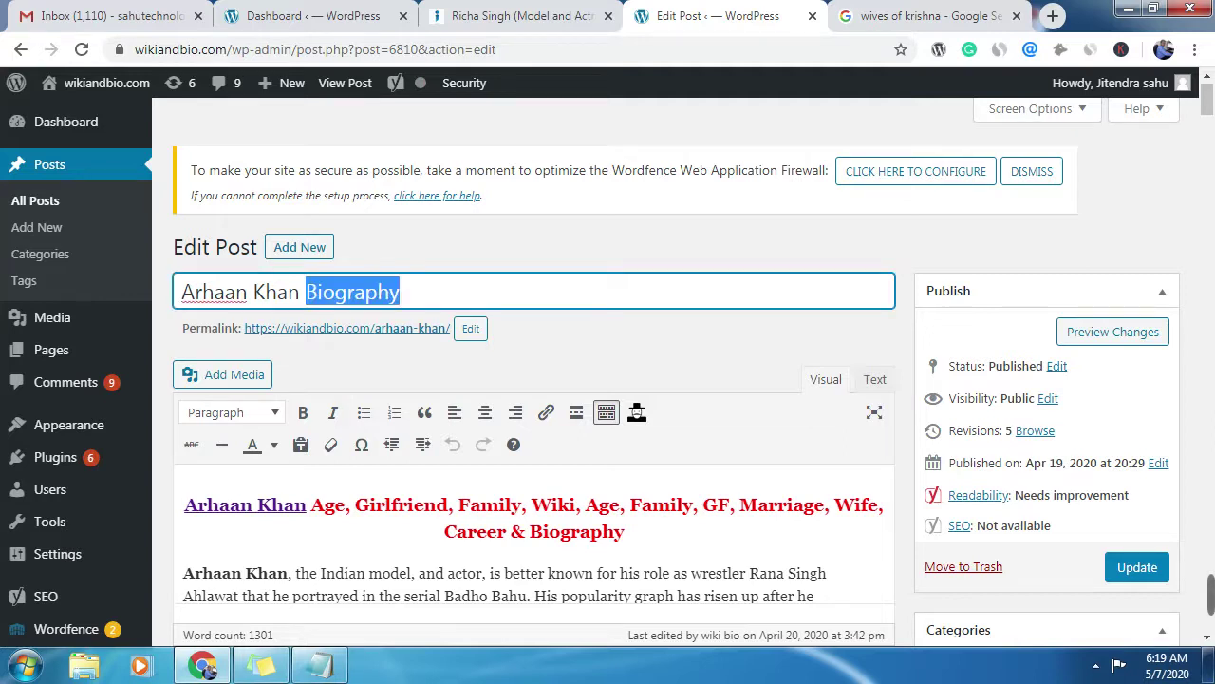
key("alt+Tab")
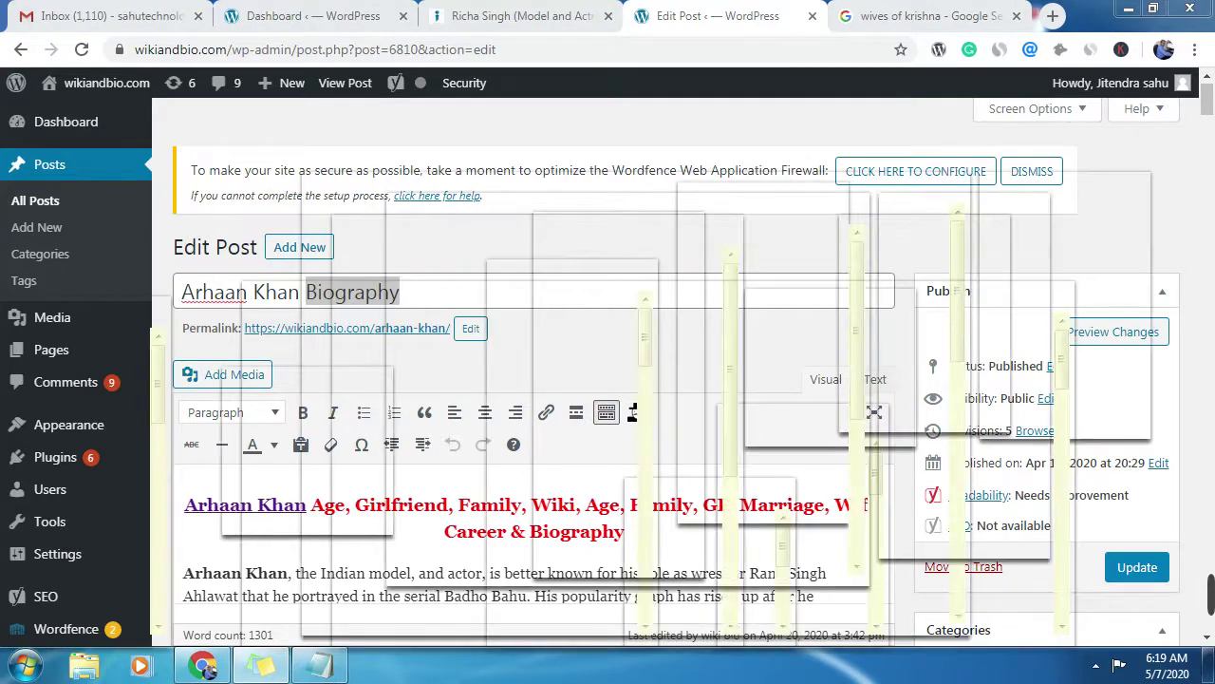
left_click(261, 664)
left_click(319, 665)
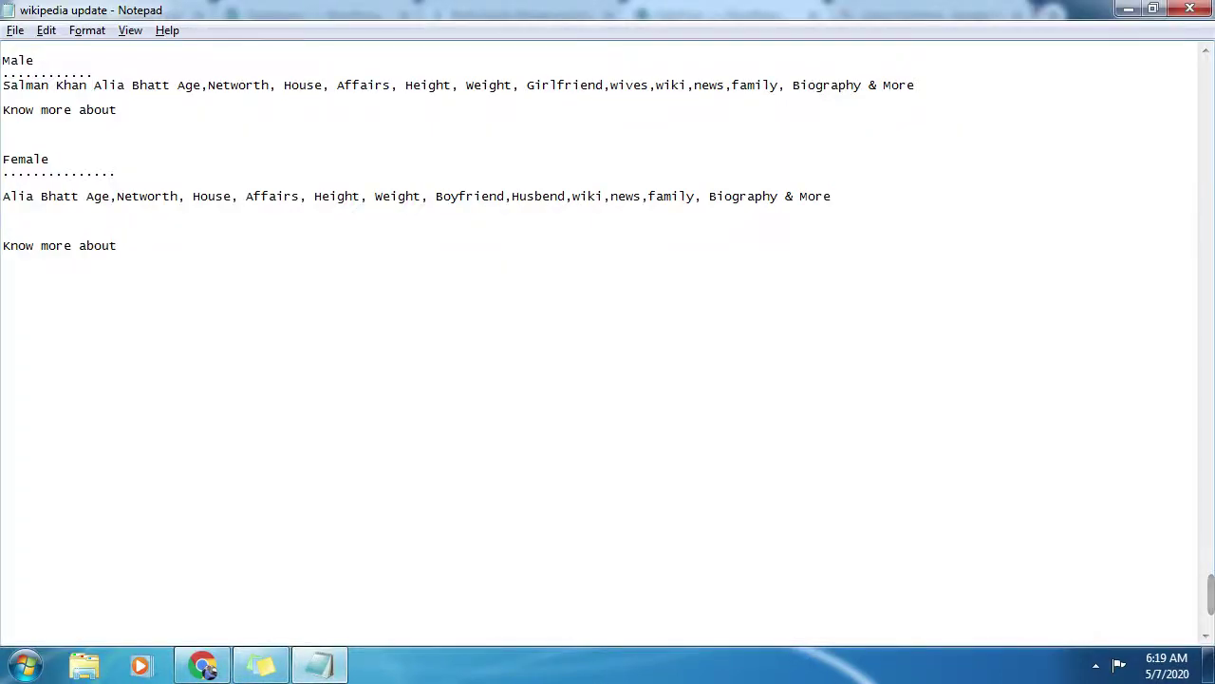
Step: Copy "Age,Networth, House, Affairs, Height, Weight, Girlfriend,wives,wiki,news,family, Biography & More" from the Male title line
left_click_drag(40, 196, 194, 196)
left_click(173, 196)
left_click_drag(855, 86, 664, 85)
left_click(618, 86)
key("shift+Left")
key("shift+Left")
key("shift+Left")
key("shift+Left")
key("shift+Left")
key("shift+Left")
key("shift+Left")
key("shift+Left")
key("shift+Left")
key("shift+Left")
key("shift+Left")
key("shift+Left")
key("shift+Left")
key("shift+Left")
key("shift+Left")
key("shift+Left")
key("shift+Left")
key("shift+Left")
key("shift+Left")
key("shift+Left")
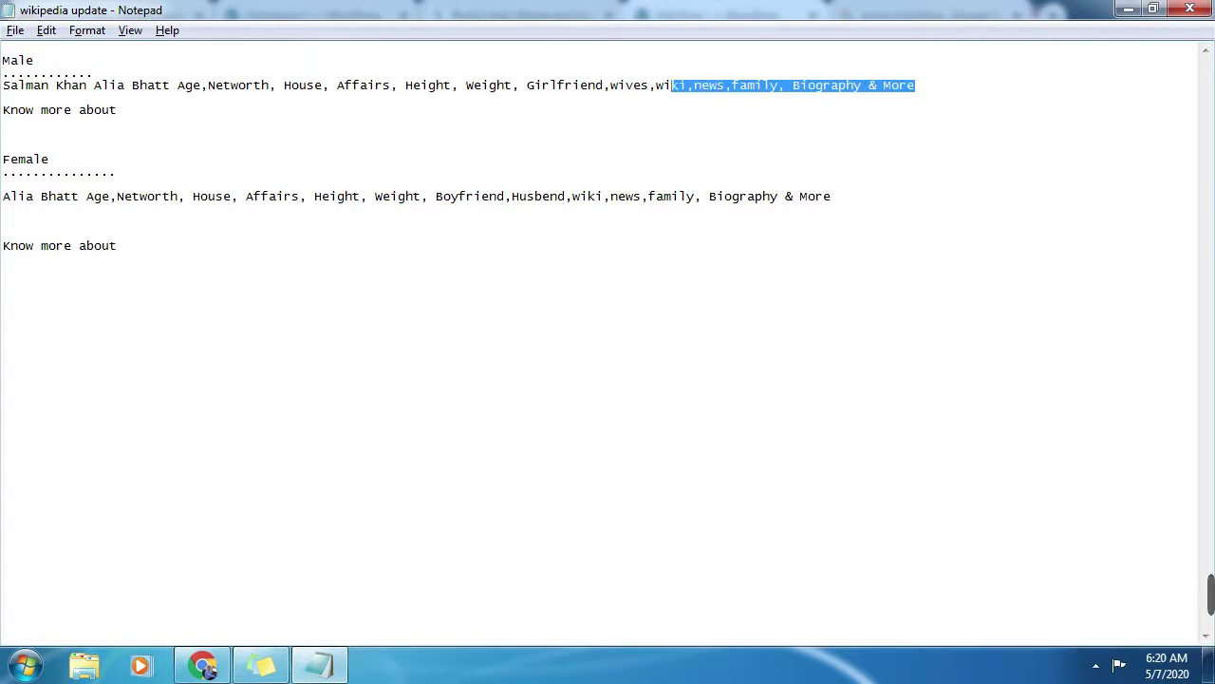
key("shift+Left")
key("shift+Left")
key("shift+Left")
key("shift+Left")
key("shift+Left")
key("shift+Left")
key("shift+Left")
key("shift+Left")
key("shift+Left")
key("shift+Left")
key("shift+Left")
key("shift+Left")
key("shift+Left")
key("shift+Left")
key("shift+Left")
key("shift+Left")
key("shift+Left")
key("shift+Left")
key("shift+Left")
key("shift+Left")
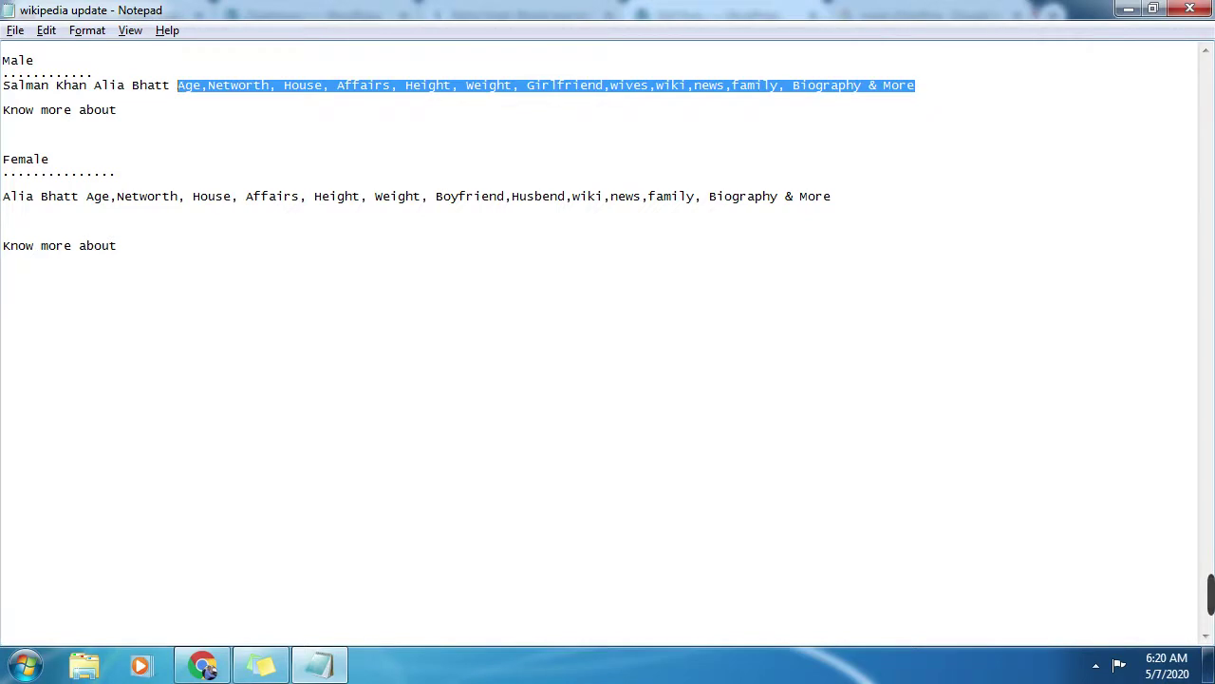
right_click(893, 86)
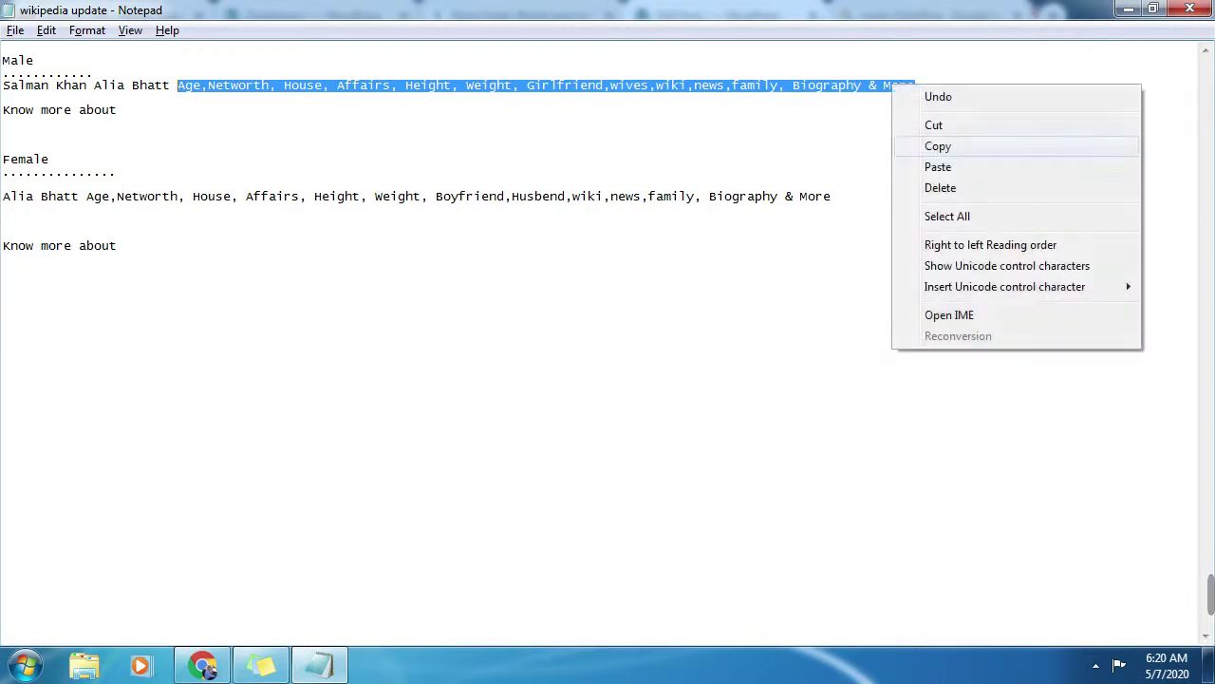
left_click(935, 144)
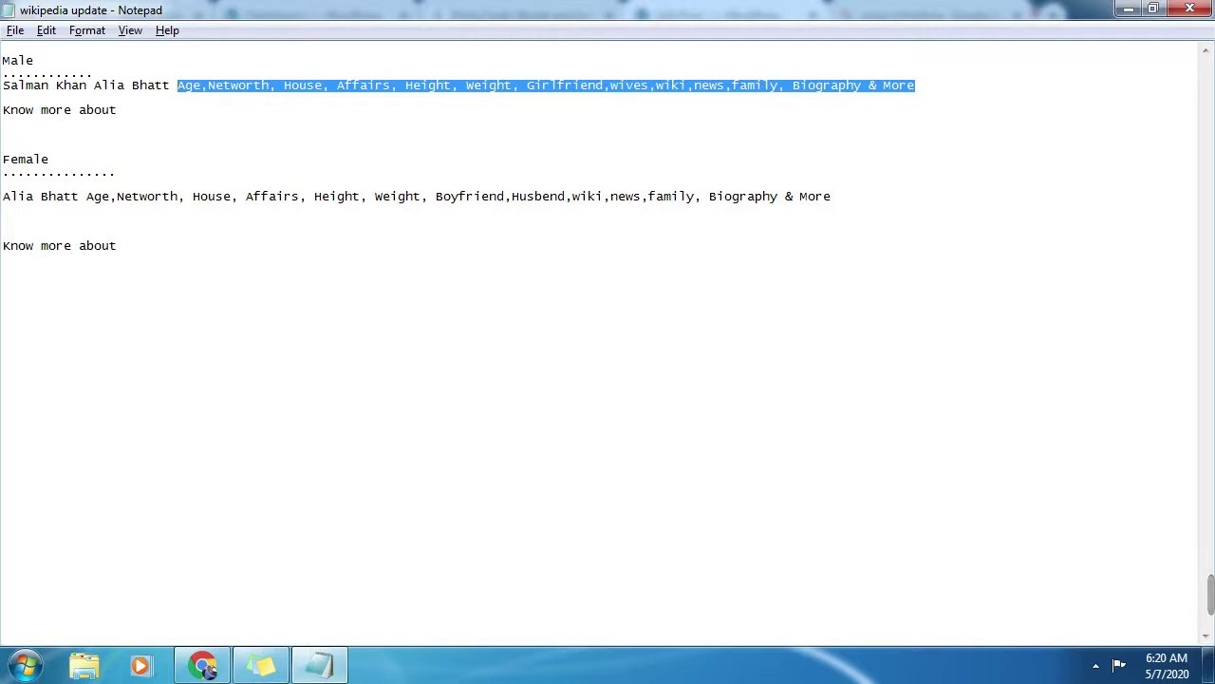
Step: Remove "Alia Bhatt" from the Male title line, keeping "Salman Khan" before the keywords
key("Left")
key("ctrl+shift+Left")
key("BackSpace")
key("BackSpace")
key("BackSpace")
key("BackSpace")
key("BackSpace")
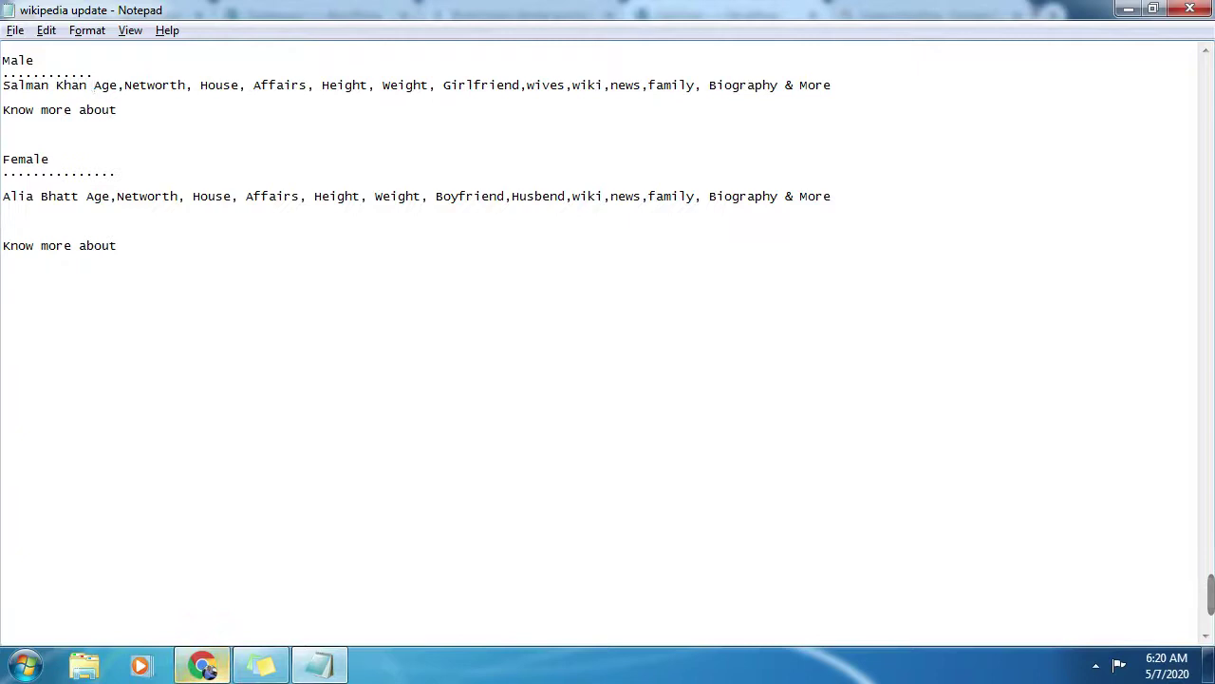
Step: Switch to Chrome, replace "Biography" in the Arhaan Khan post title with the copied keywords, and update the post
left_click(203, 665)
key("ctrl+v")
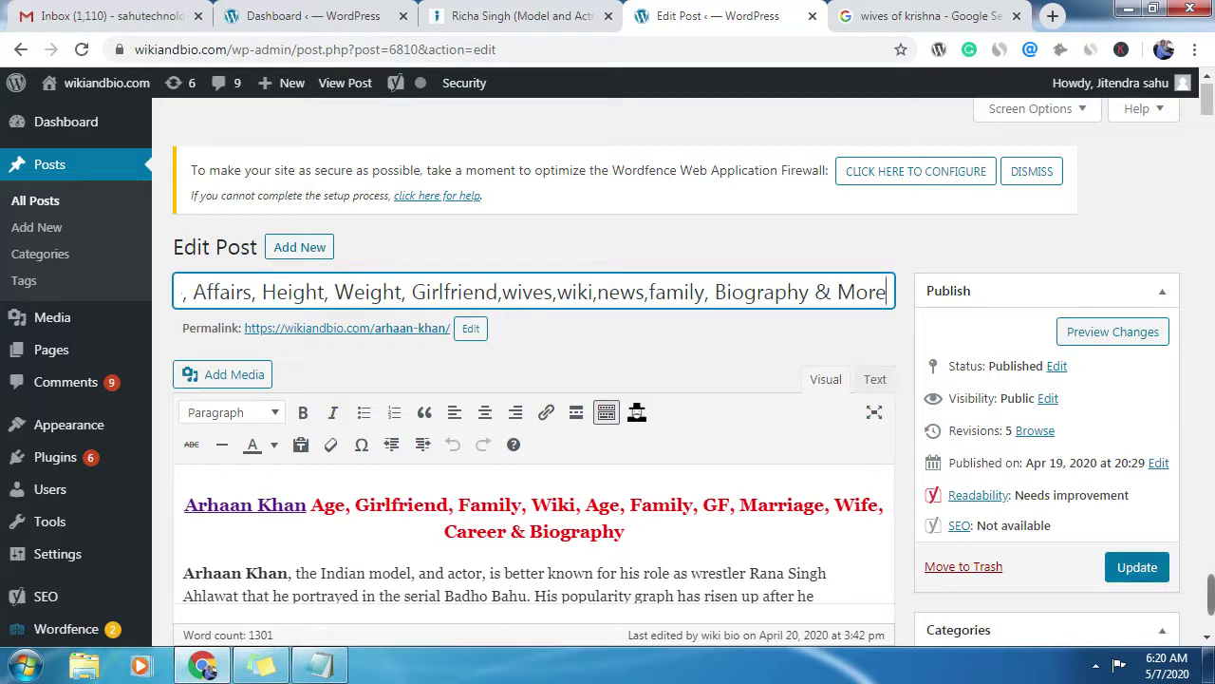
left_click(1137, 567)
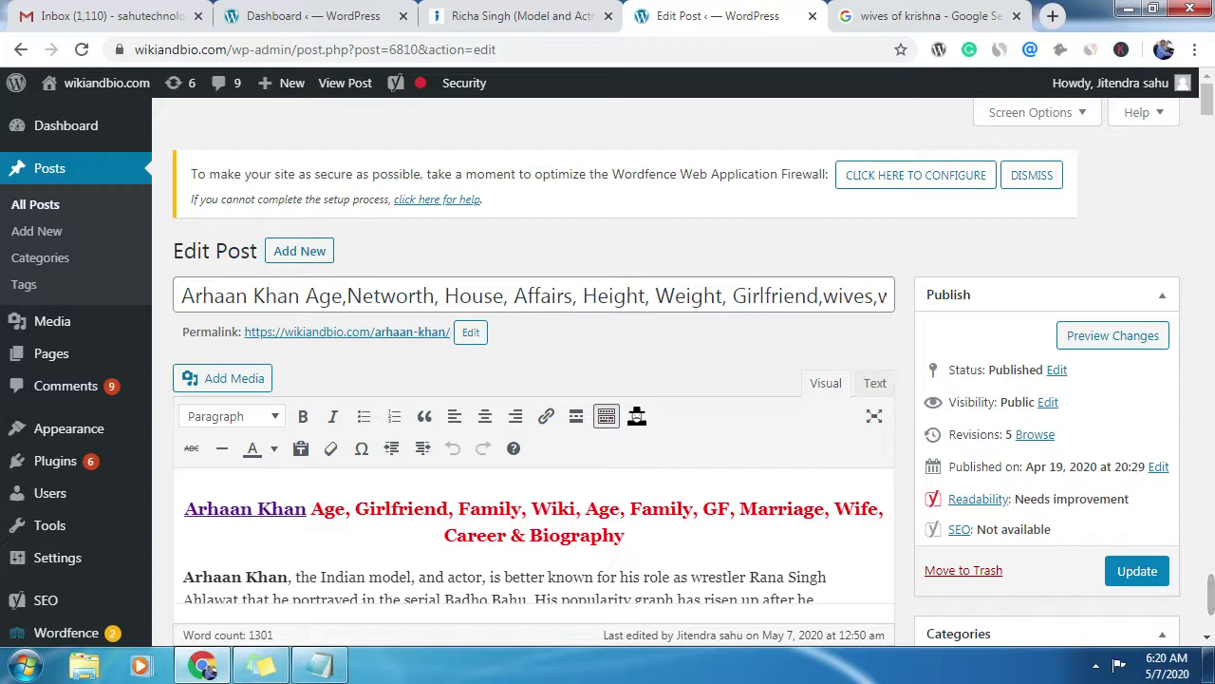
Step: View the updated Arhaan Khan post in a new browser tab and check its title
right_click(346, 83)
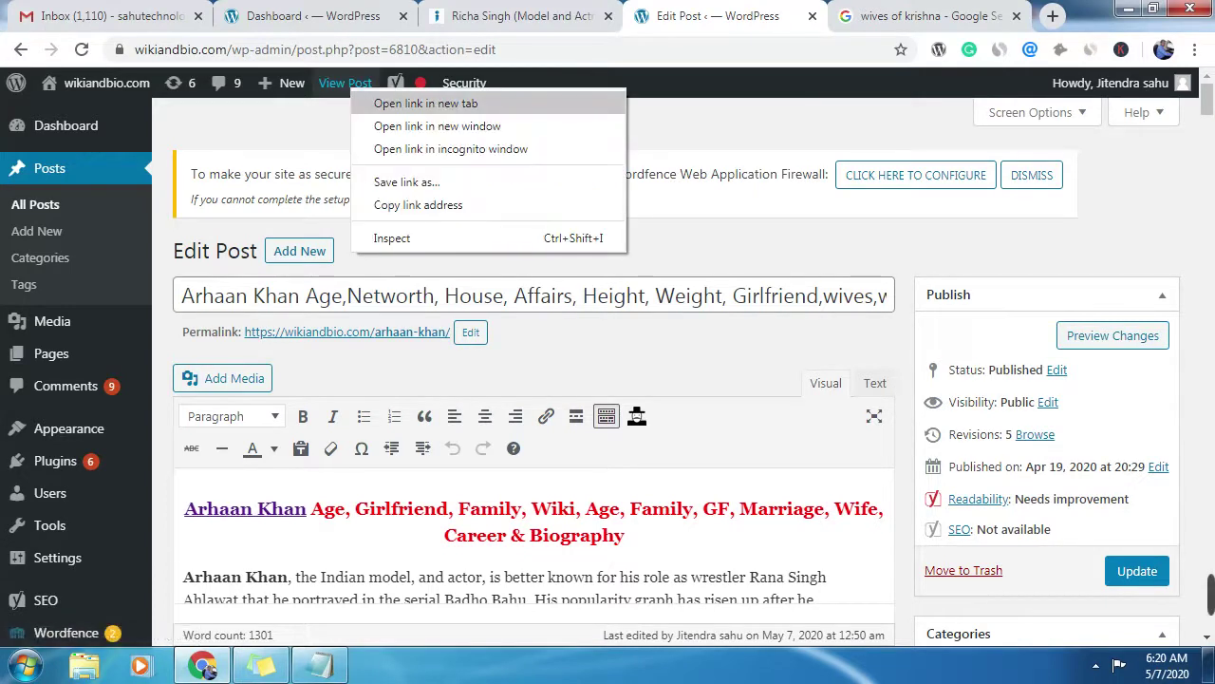
left_click(380, 103)
key("ctrl+Tab")
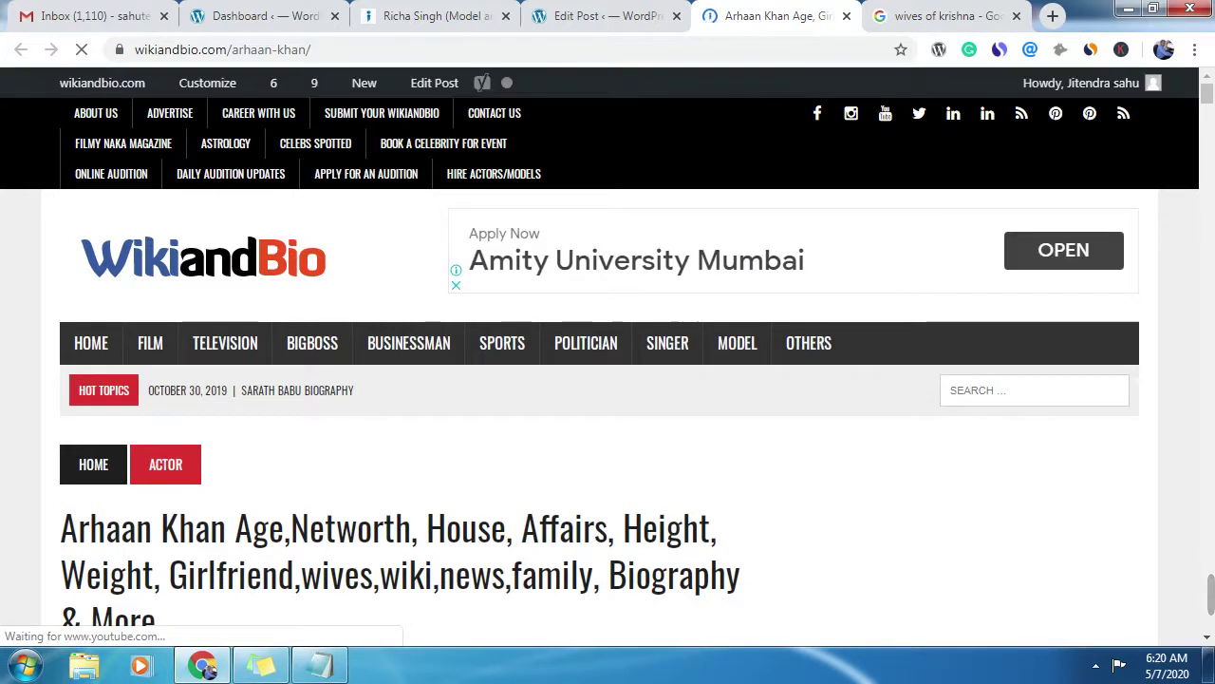
scroll(608, 370, "down", 2)
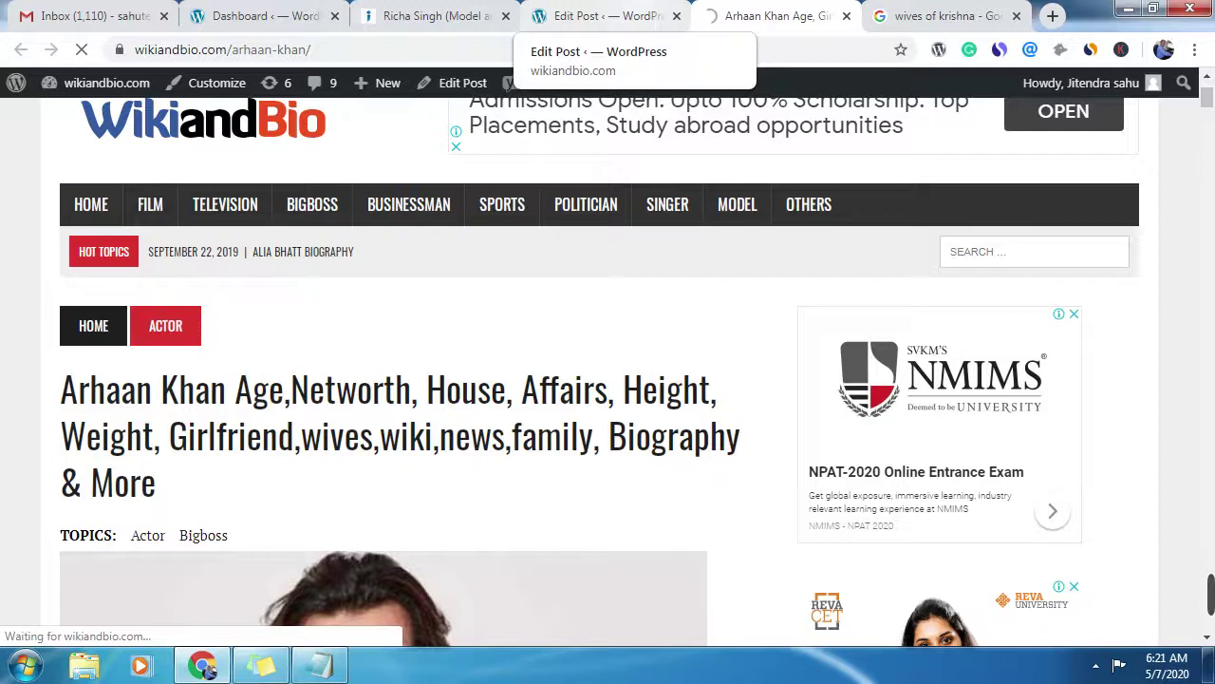
Step: Close the Arhaan Khan post editor and open the HTML sitemap from the footer of the Richa Singh page
left_click(593, 16)
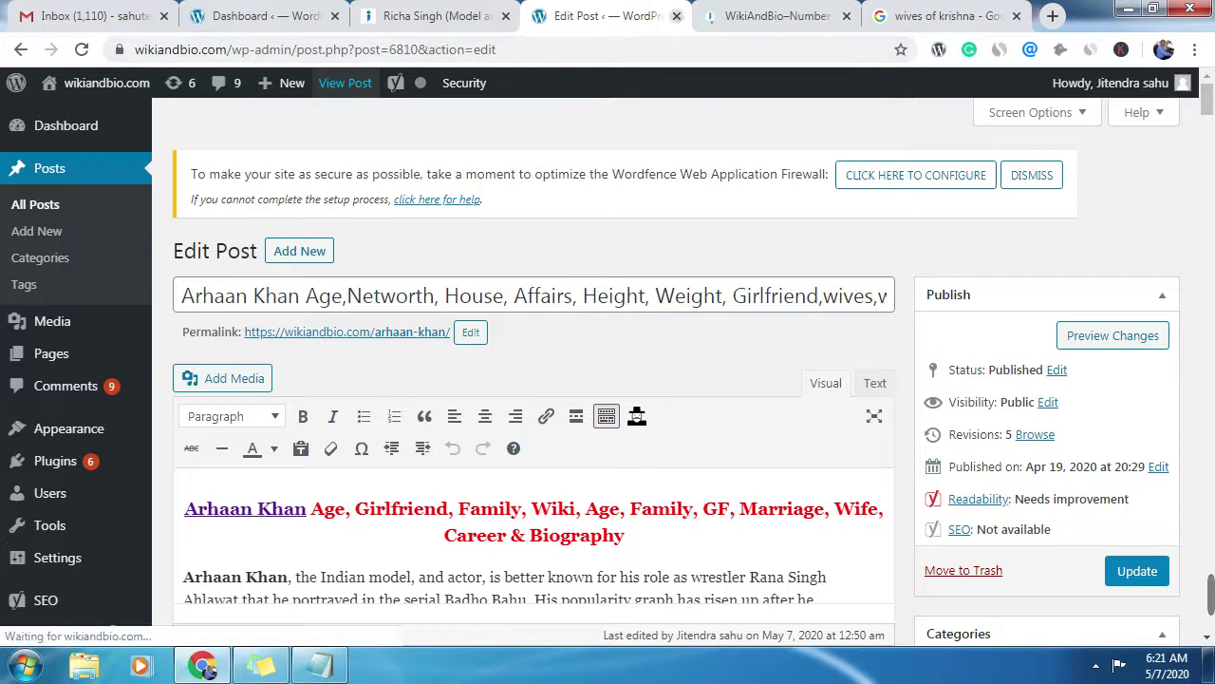
left_click(676, 16)
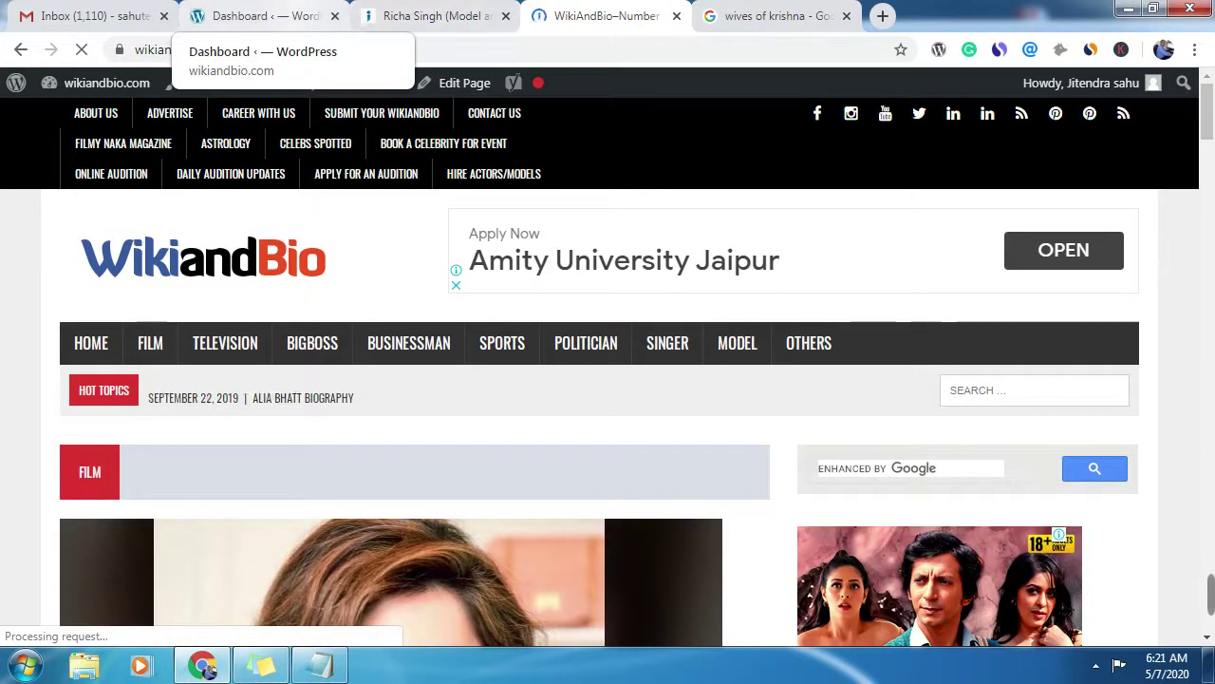
left_click(437, 16)
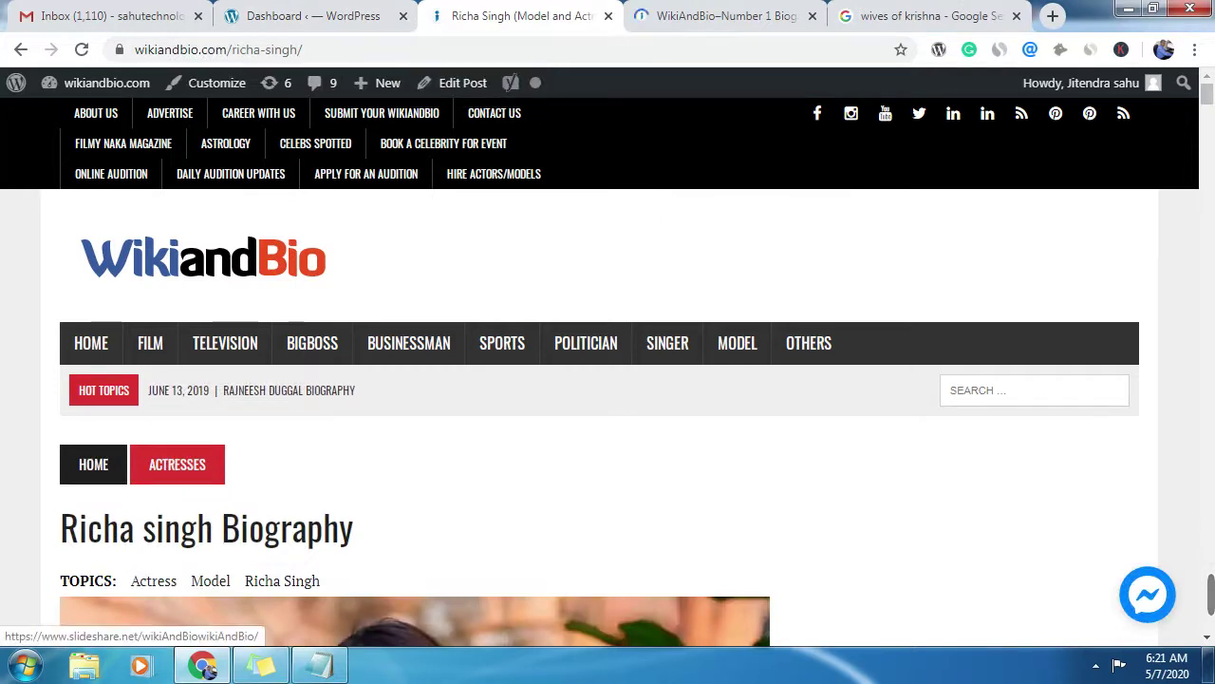
scroll(608, 370, "down", 5)
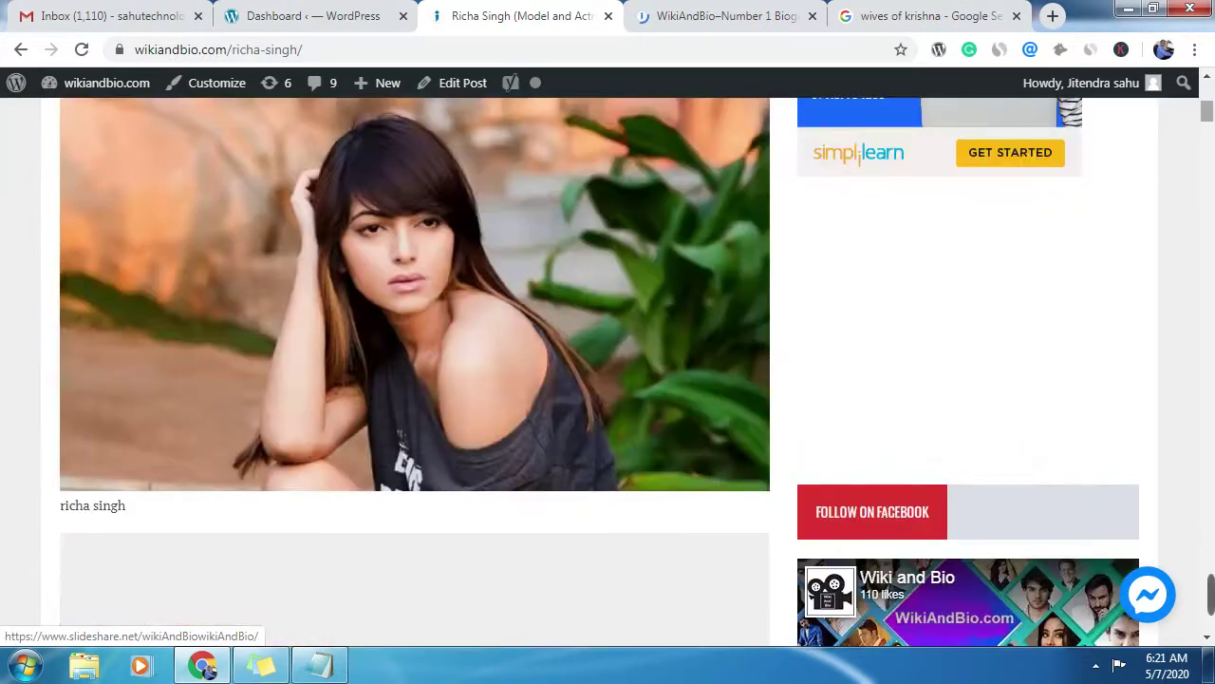
scroll(607, 370, "down", 20)
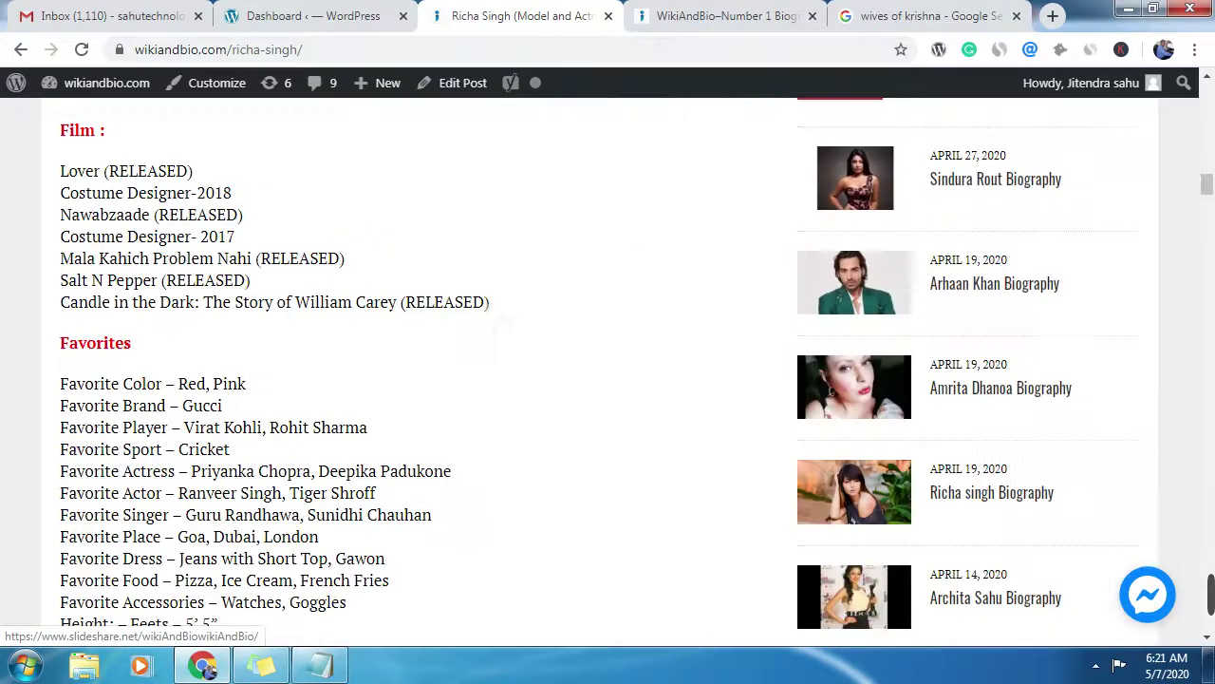
left_click_drag(1206, 254, 1207, 591)
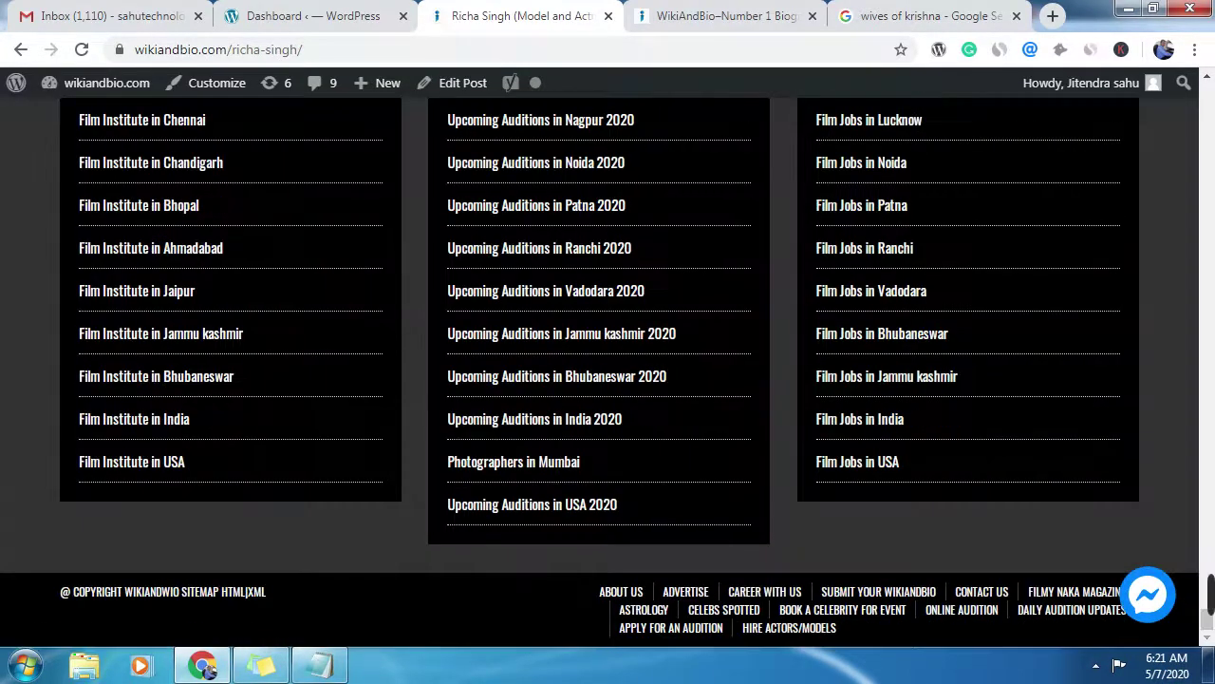
left_click(233, 591)
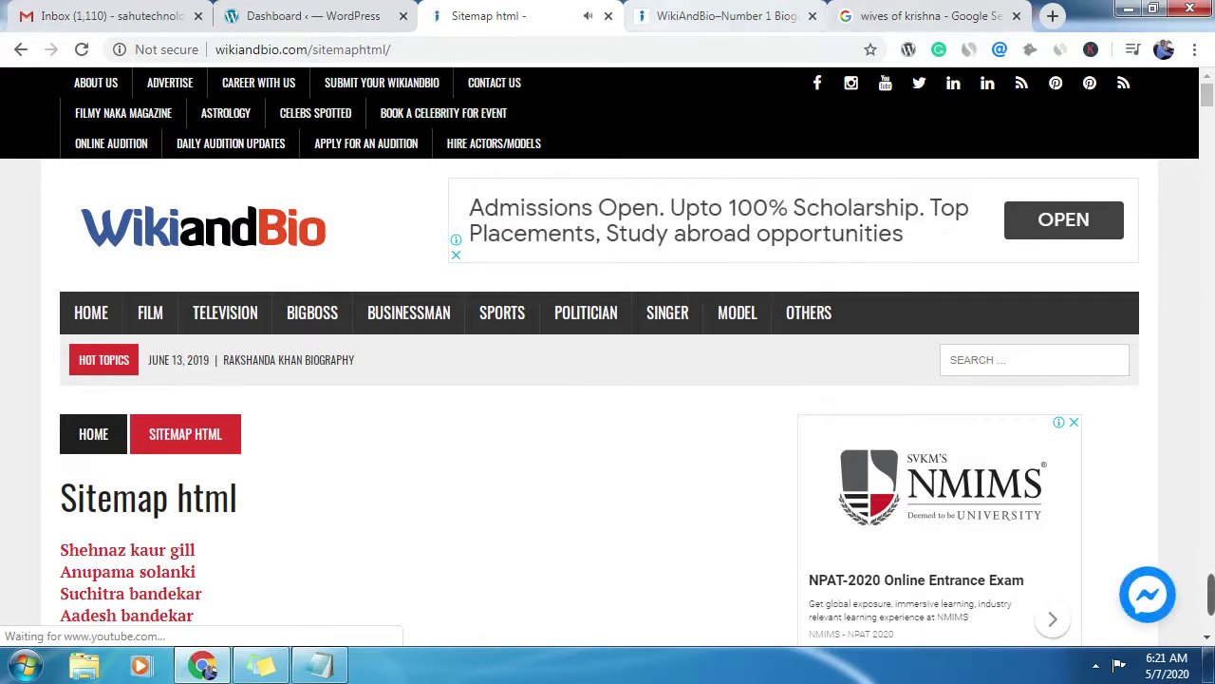
Step: Find Richa singh near the end of the sitemap's name list and open that biography
scroll(607, 351, "down", 15)
scroll(608, 351, "down", 20)
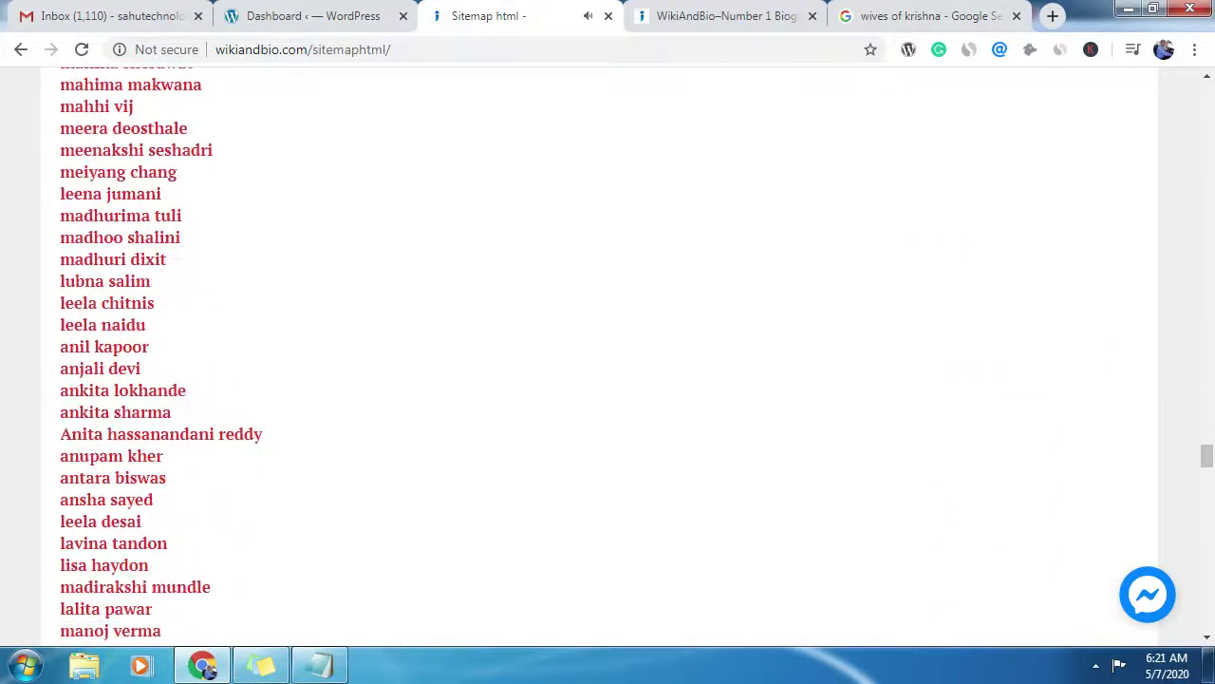
scroll(608, 352, "down", 15)
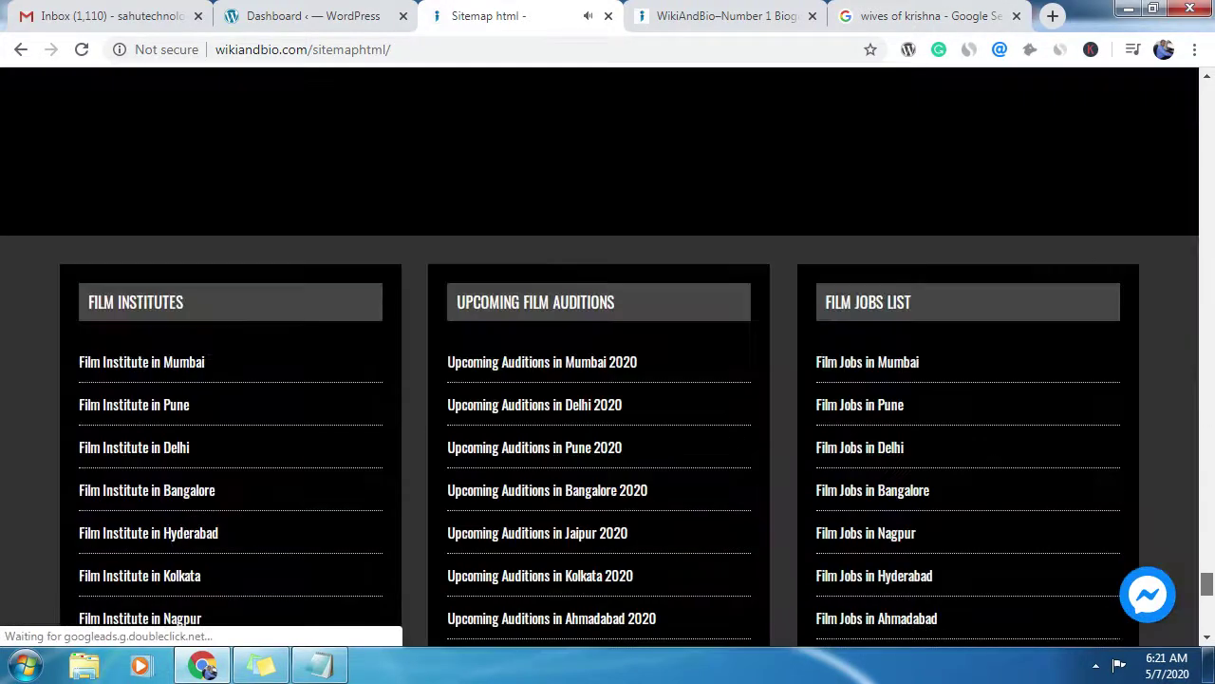
scroll(607, 351, "up", 4)
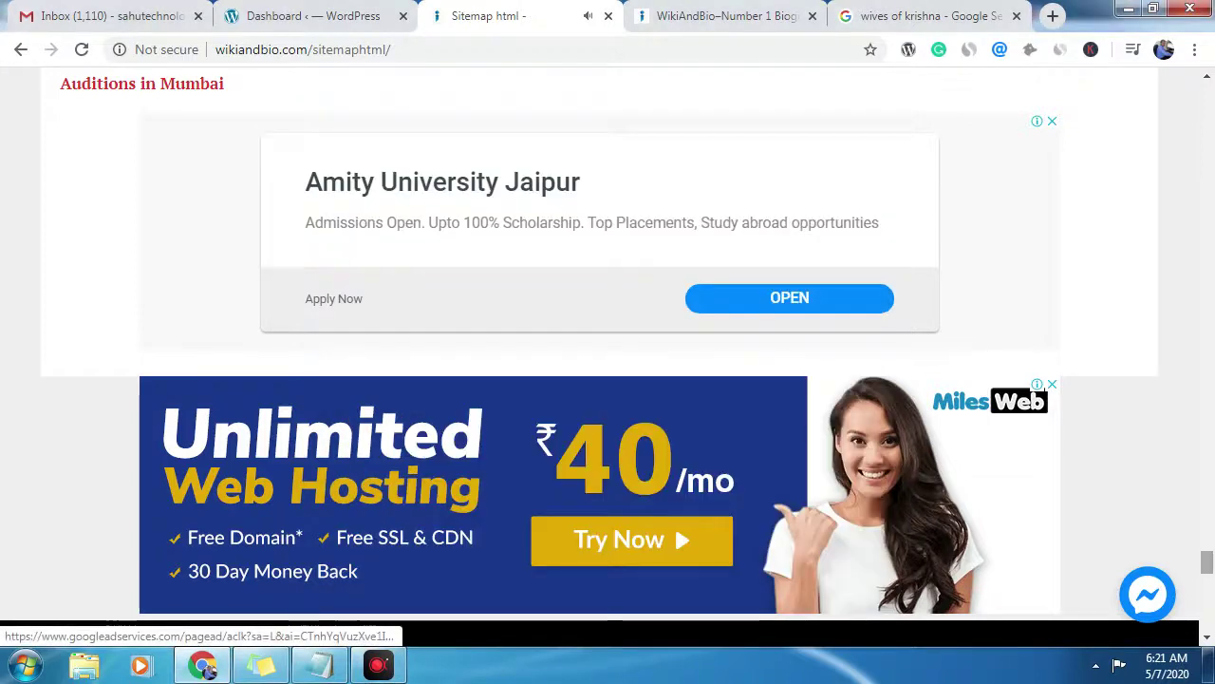
scroll(608, 380, "down", 3)
scroll(674, 307, "down", 2)
scroll(674, 139, "up", 10)
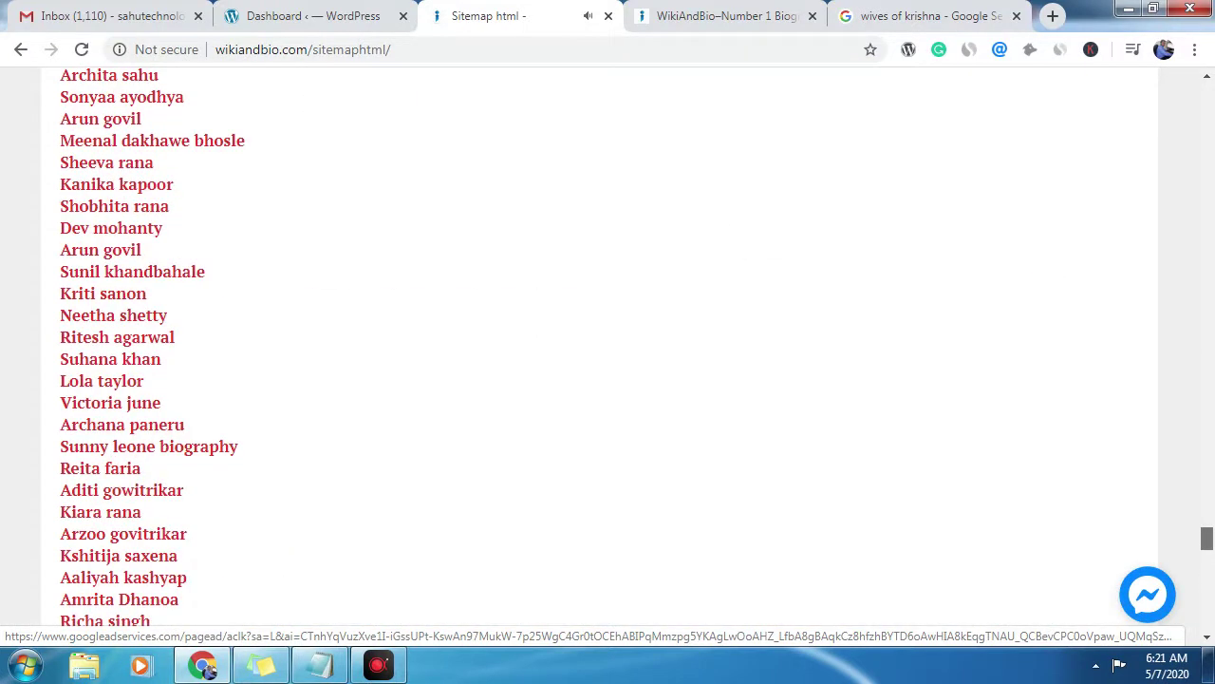
scroll(104, 477, "down", 2)
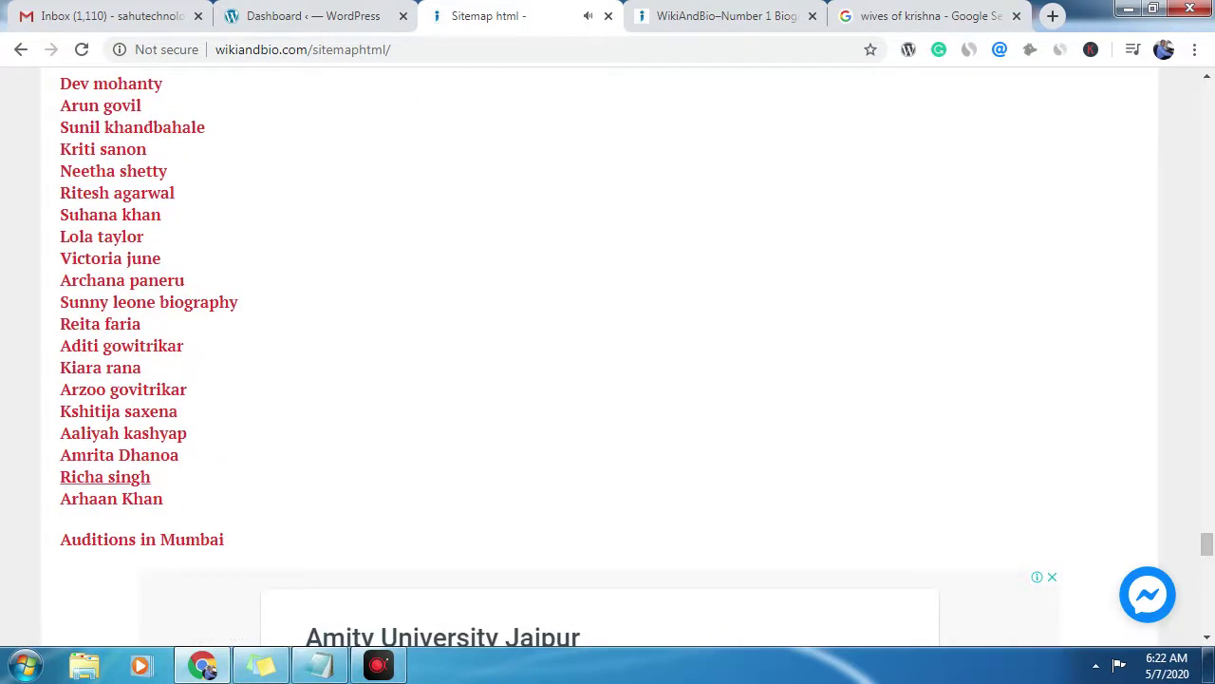
left_click(105, 476)
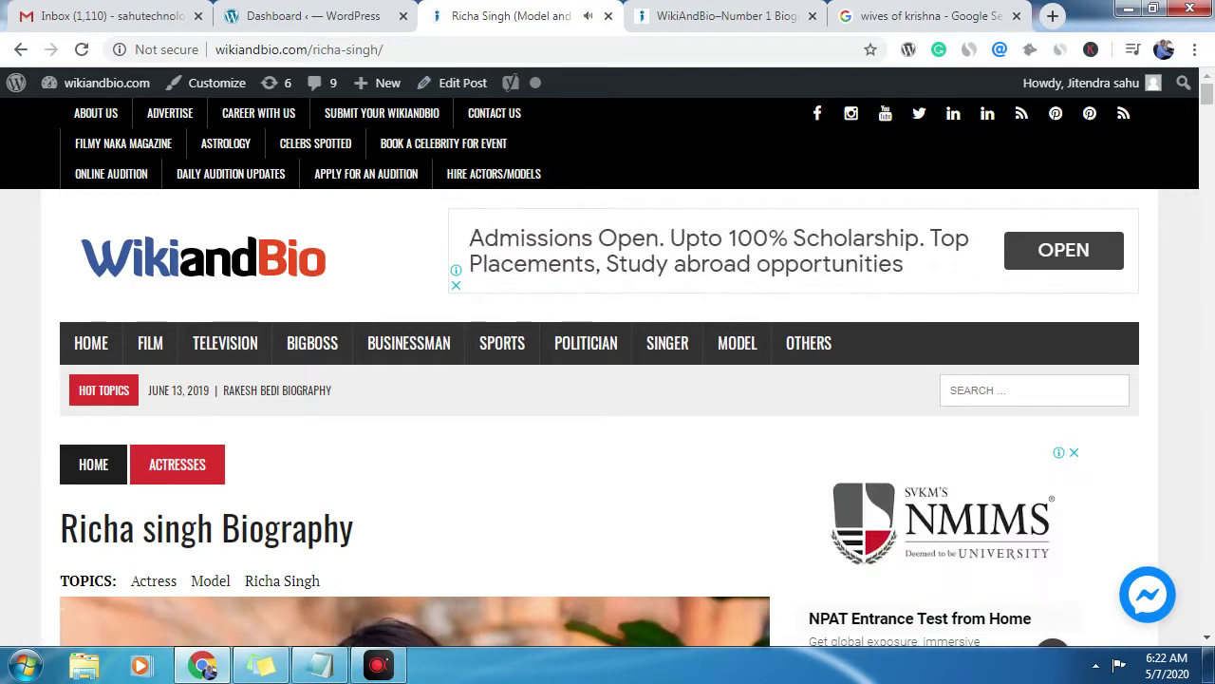
Step: Copy the name "Richa singh" from the heading of the biography page
scroll(608, 370, "down", 3)
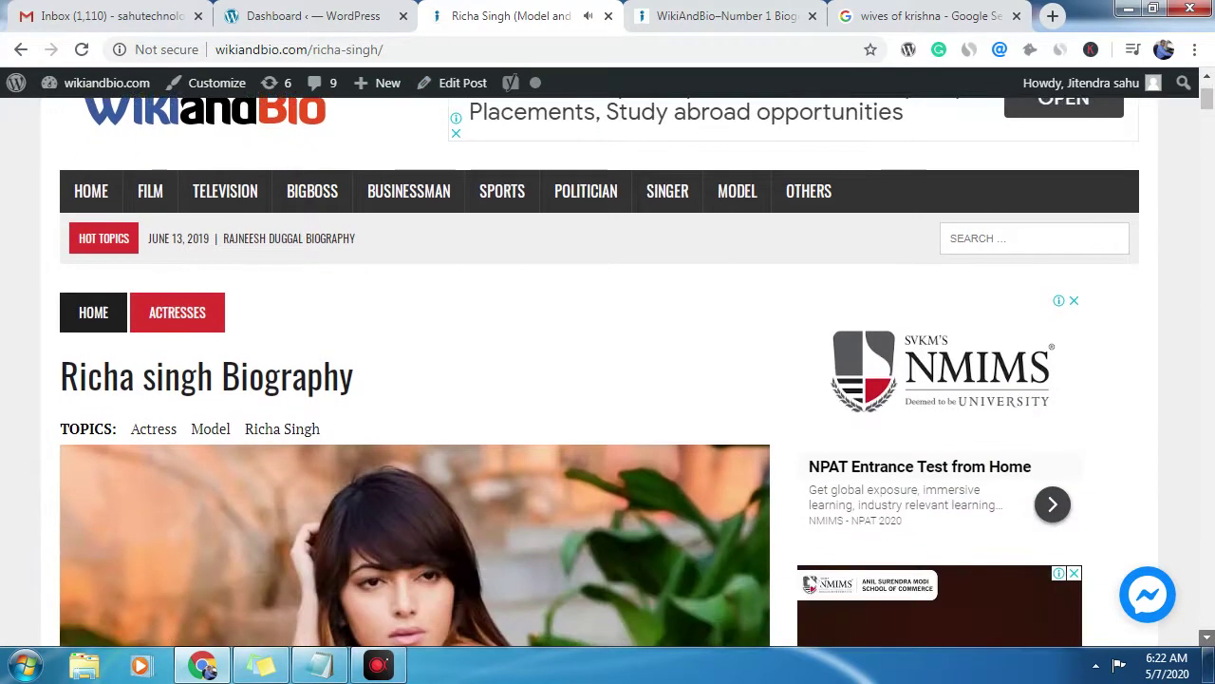
scroll(608, 370, "down", 3)
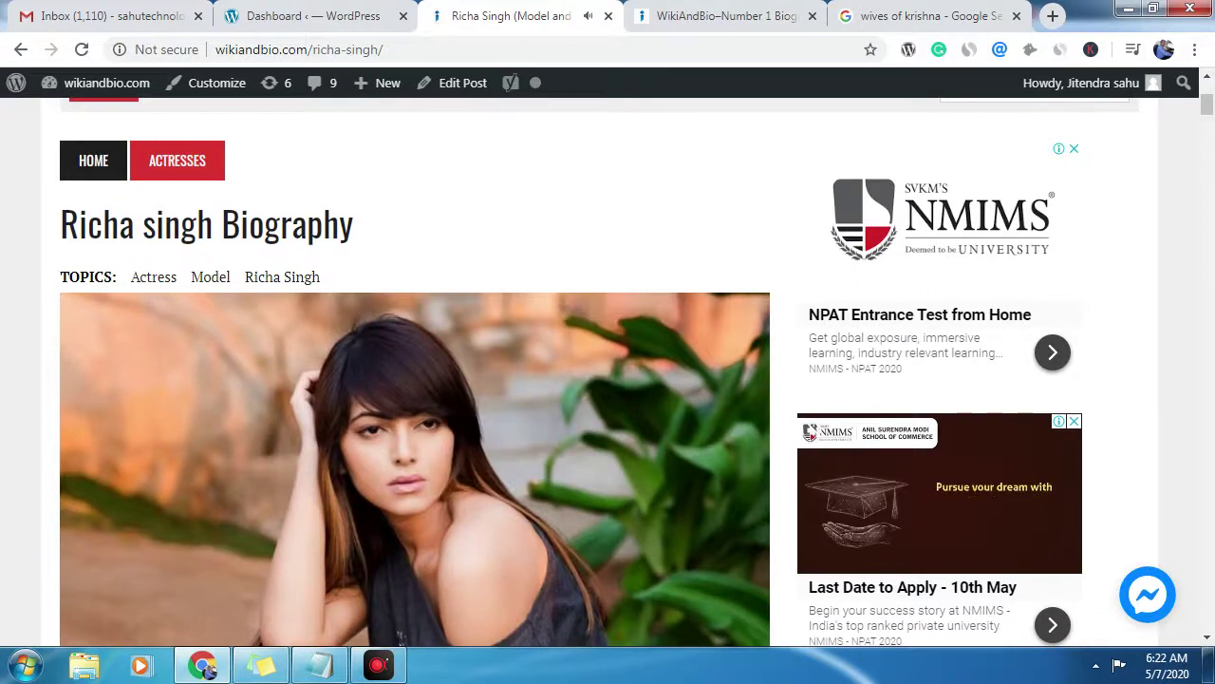
left_click_drag(61, 224, 212, 224)
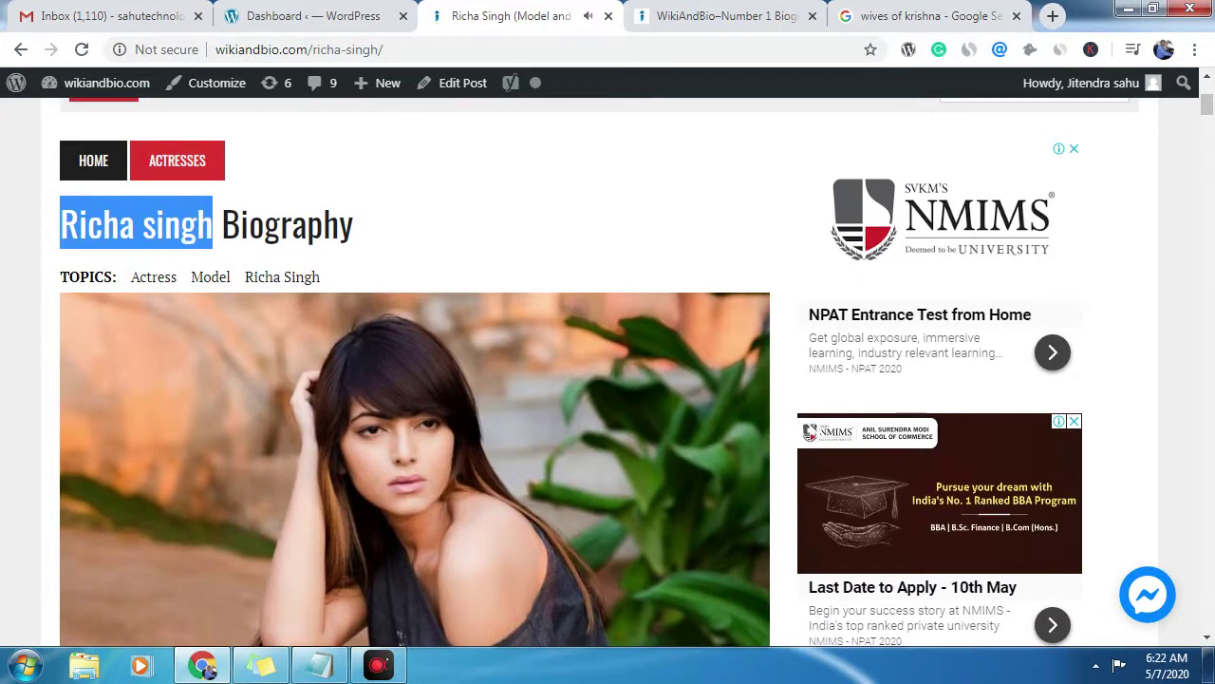
right_click(187, 234)
left_click(220, 246)
right_click(177, 235)
left_click(221, 250)
Step: Return to the WordPress dashboard and open the list of all posts
left_click(380, 17)
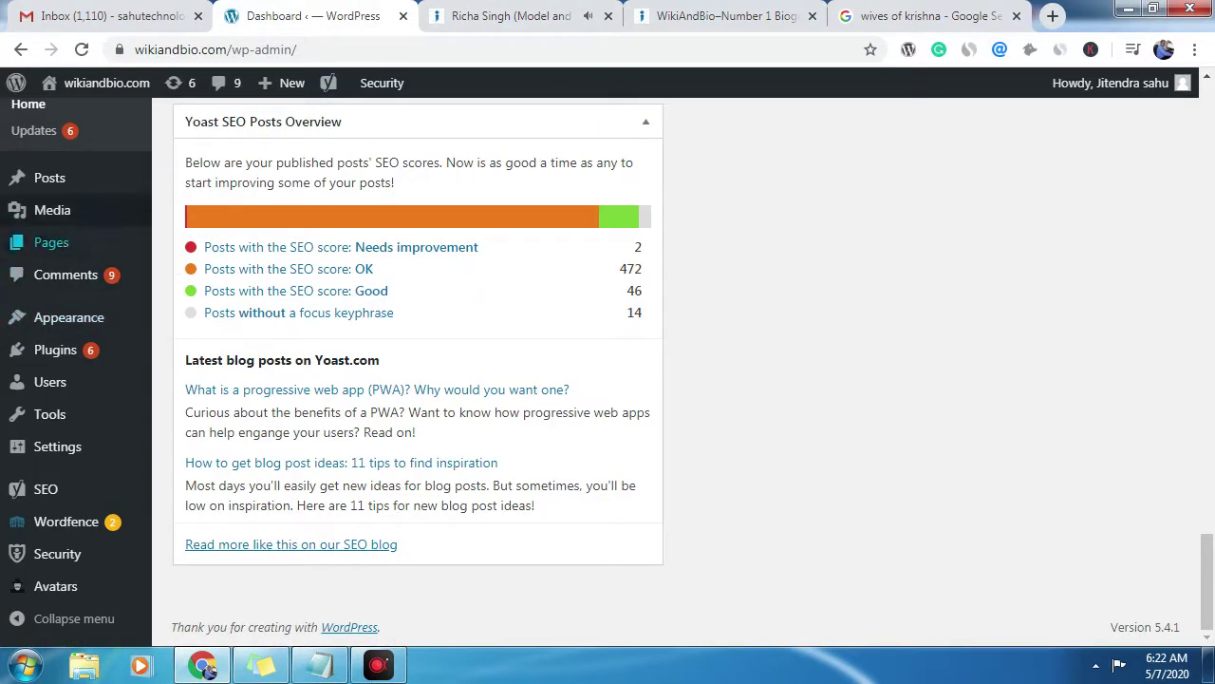
mouse_move(49, 177)
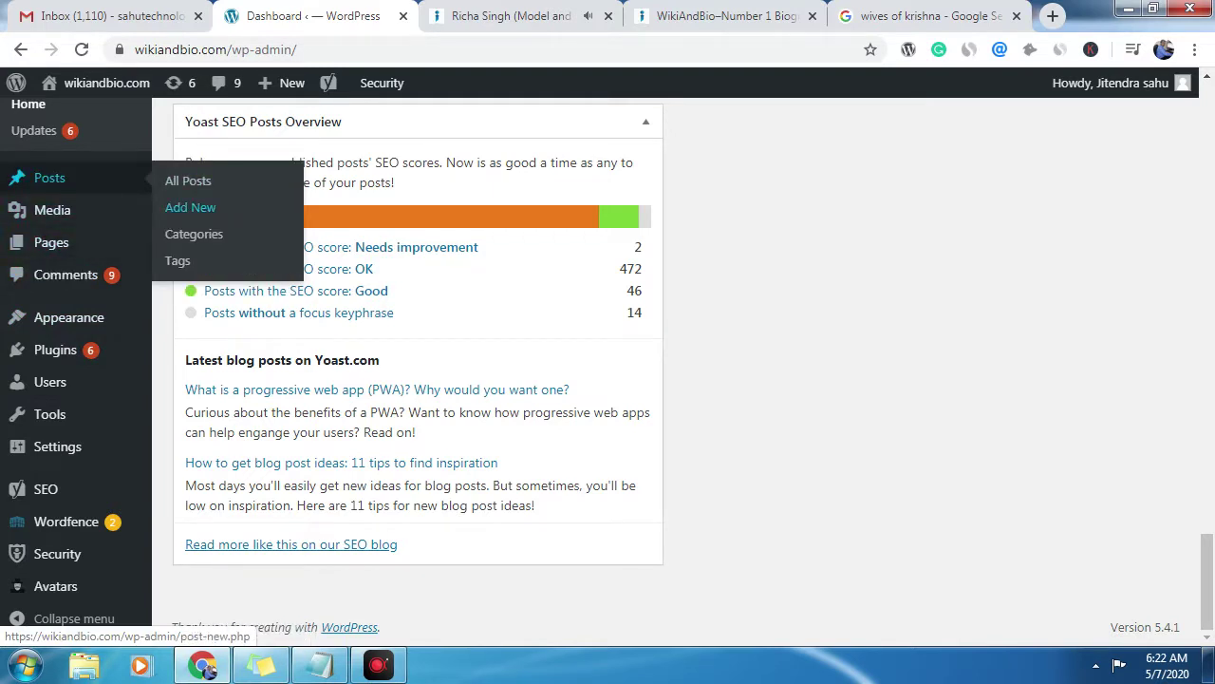
left_click(188, 180)
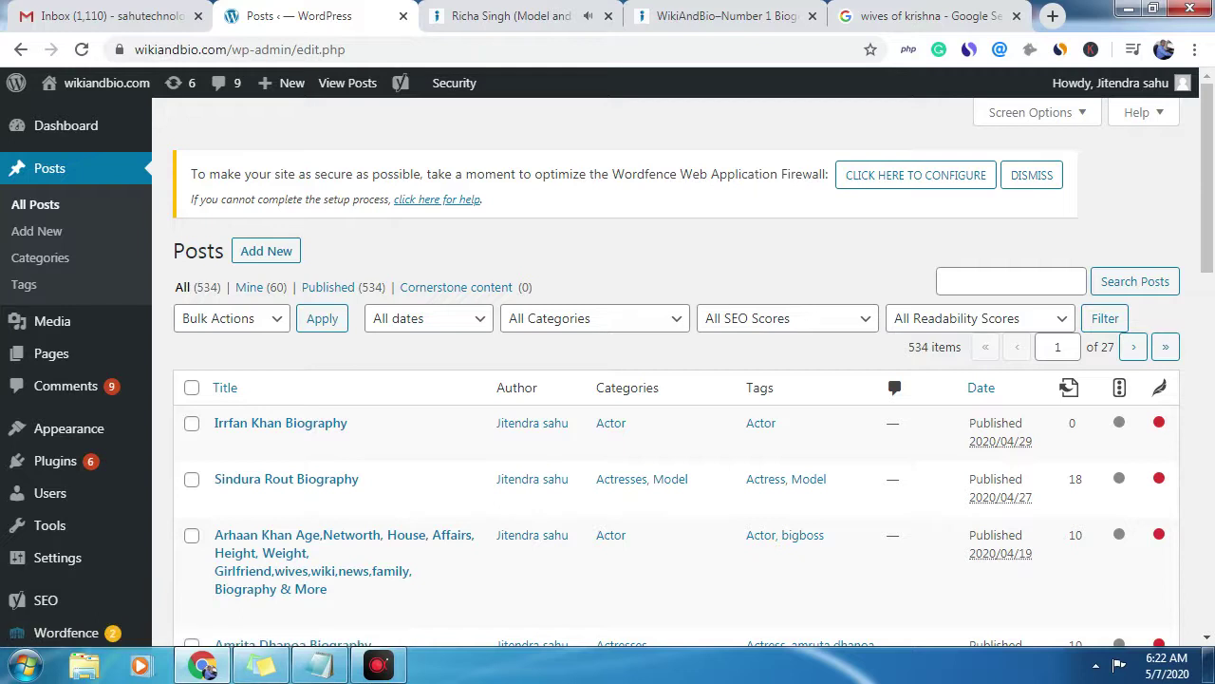
Step: Search the posts for the copied name "Richa singh" and open the Richa singh Biography post for editing
left_click(1010, 281)
left_click(1011, 281)
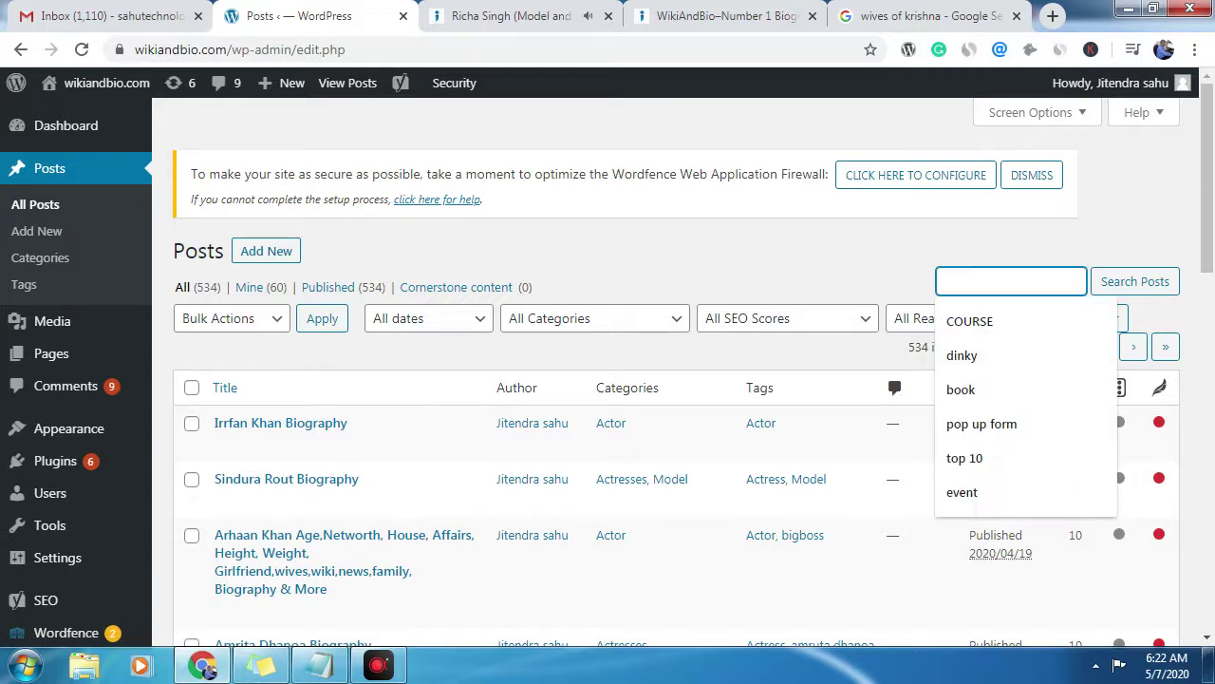
right_click(996, 282)
left_click(1016, 393)
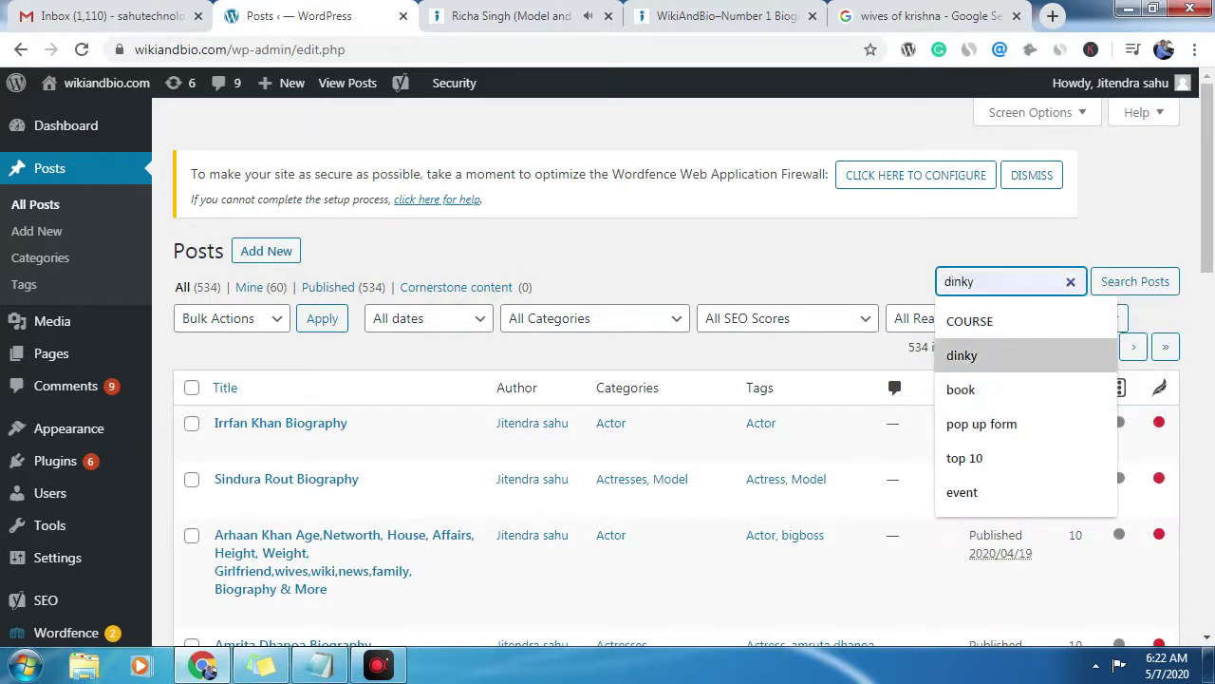
key("Return")
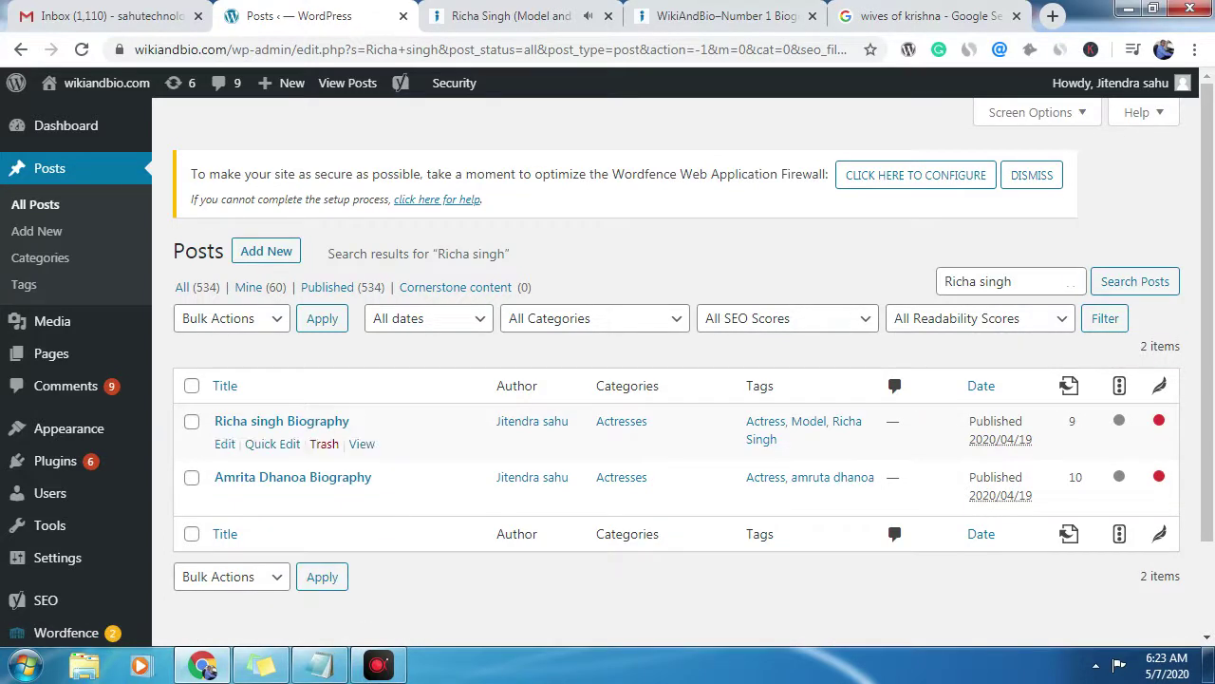
left_click(225, 444)
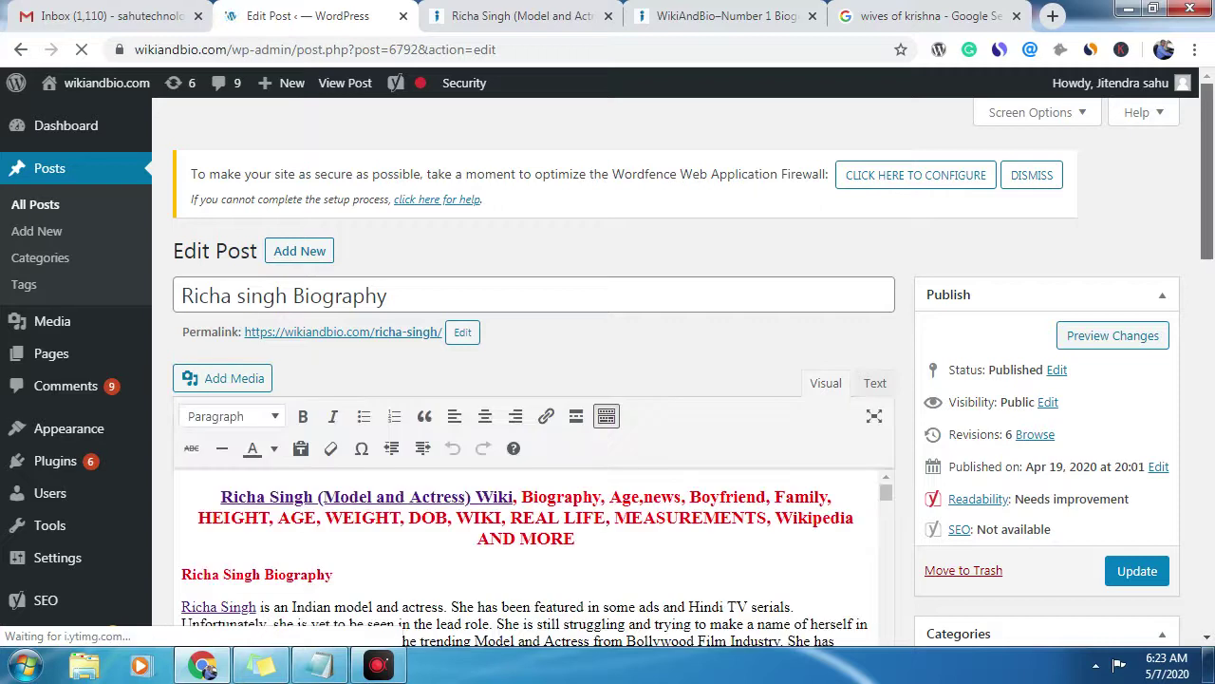
scroll(607, 380, "down", 2)
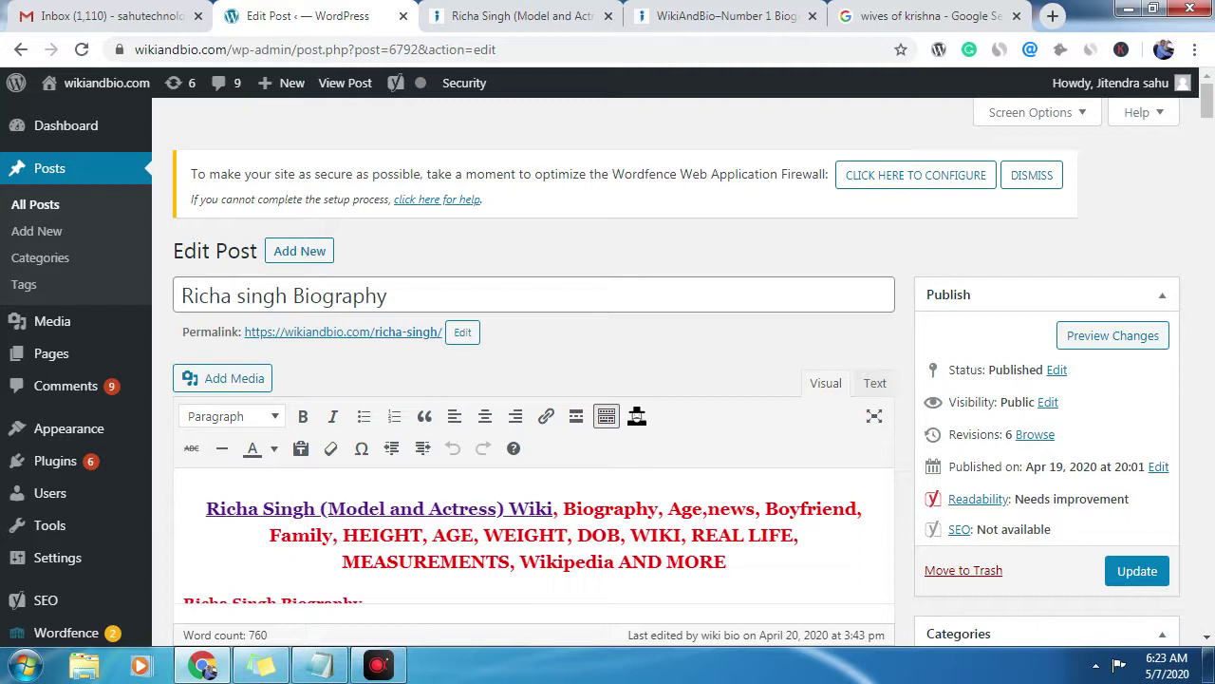
Step: In the Notepad template, copy the female keyword line from "Age,Networth" through "Biography & More", leaving out the name Alia Bhatt
left_click(319, 664)
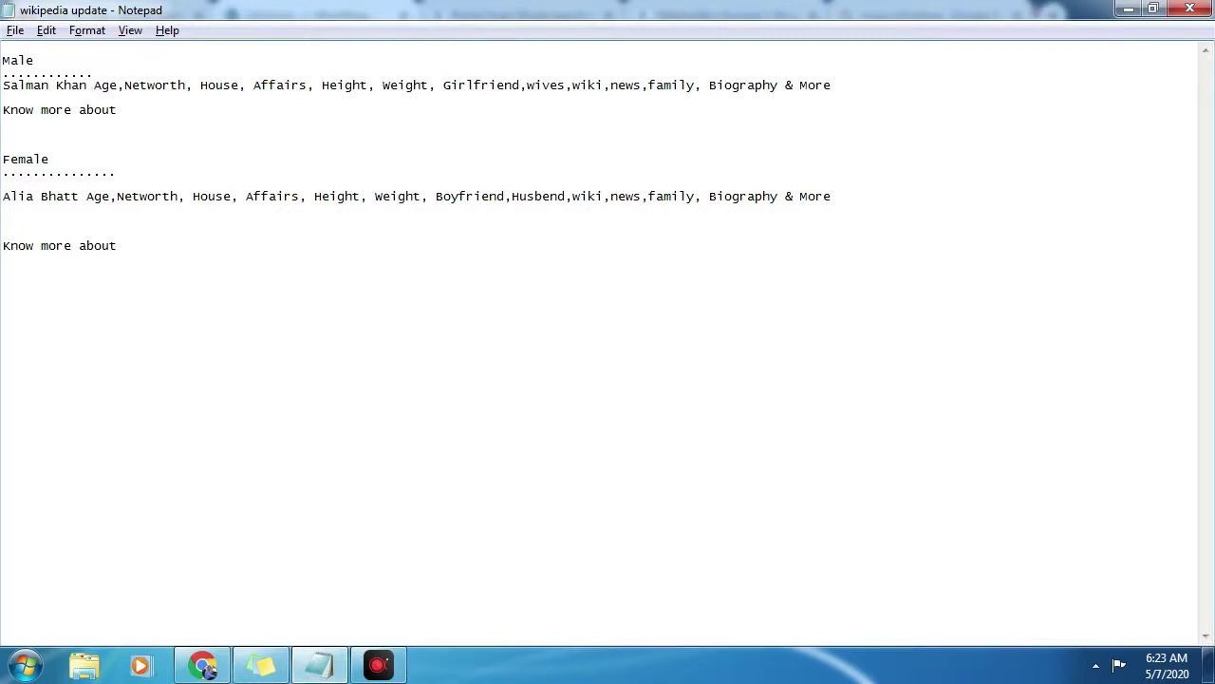
key("shift+Left")
key("shift+Left")
key("shift+Left")
key("shift+Left")
key("shift+Left")
key("shift+Left")
key("shift+Left")
key("shift+Left")
key("shift+Left")
key("shift+Left")
key("shift+Left")
key("shift+Left")
key("shift+Left")
key("shift+Left")
key("shift+Left")
key("shift+Left")
key("shift+Left")
key("shift+Left")
key("shift+Left")
key("shift+Left")
key("shift+Left")
key("shift+Left")
key("shift+Left")
key("shift+Left")
key("shift+Left")
key("shift+Left")
key("shift+Left")
key("shift+Left")
key("shift+Left")
key("shift+Left")
key("shift+Left")
key("shift+Left")
key("shift+Left")
key("shift+Left")
key("shift+Left")
key("shift+Left")
key("shift+Left")
key("shift+Left")
key("shift+Left")
key("shift+Left")
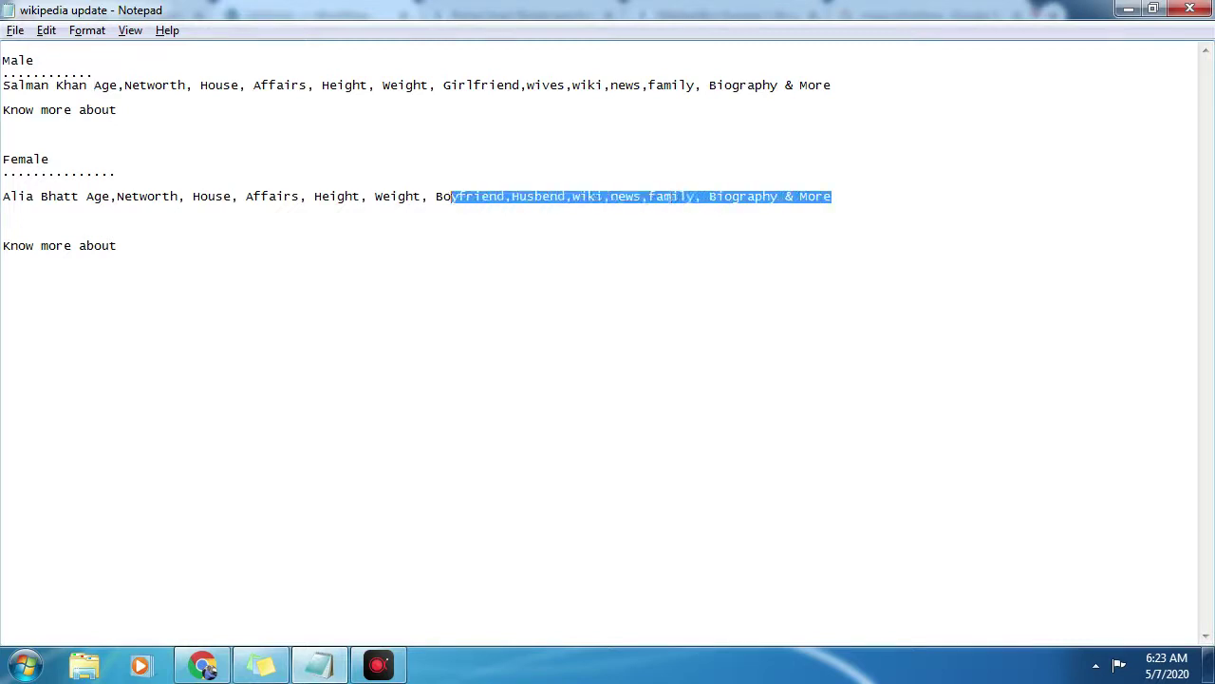
key("shift+Left")
key("shift+Left")
key("shift+Left")
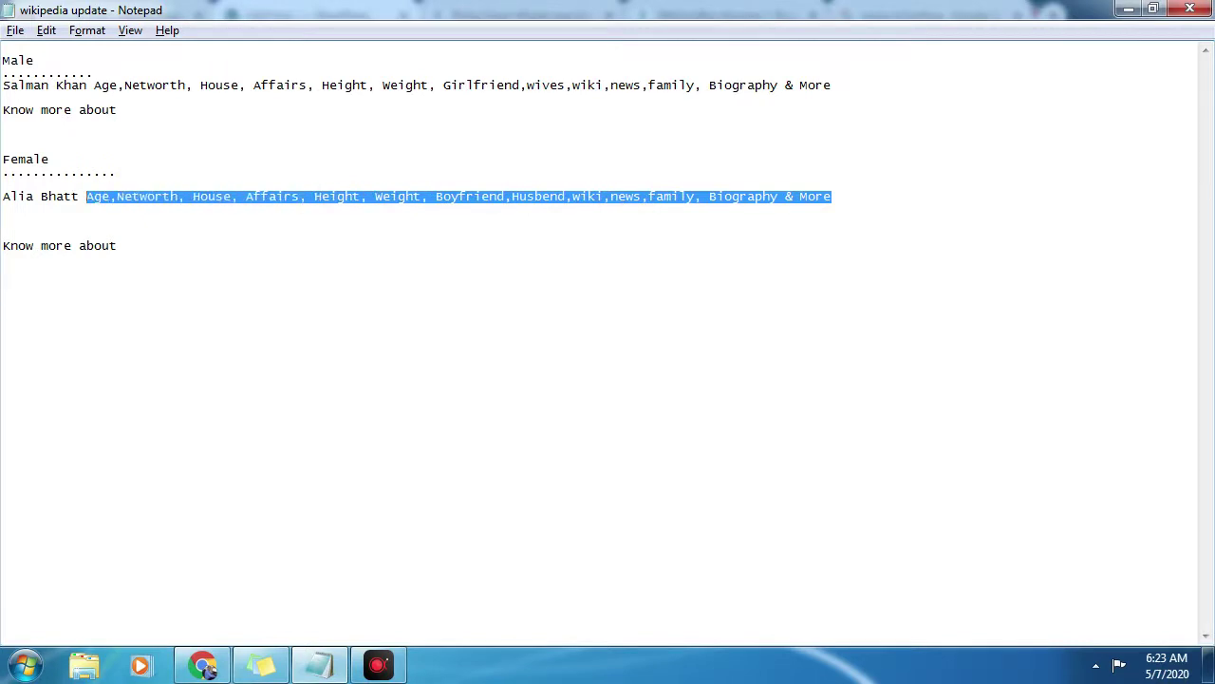
Step: Back in the browser, replace the word "Biography" in the Richa singh post title with the copied keyword text
key("alt+Tab")
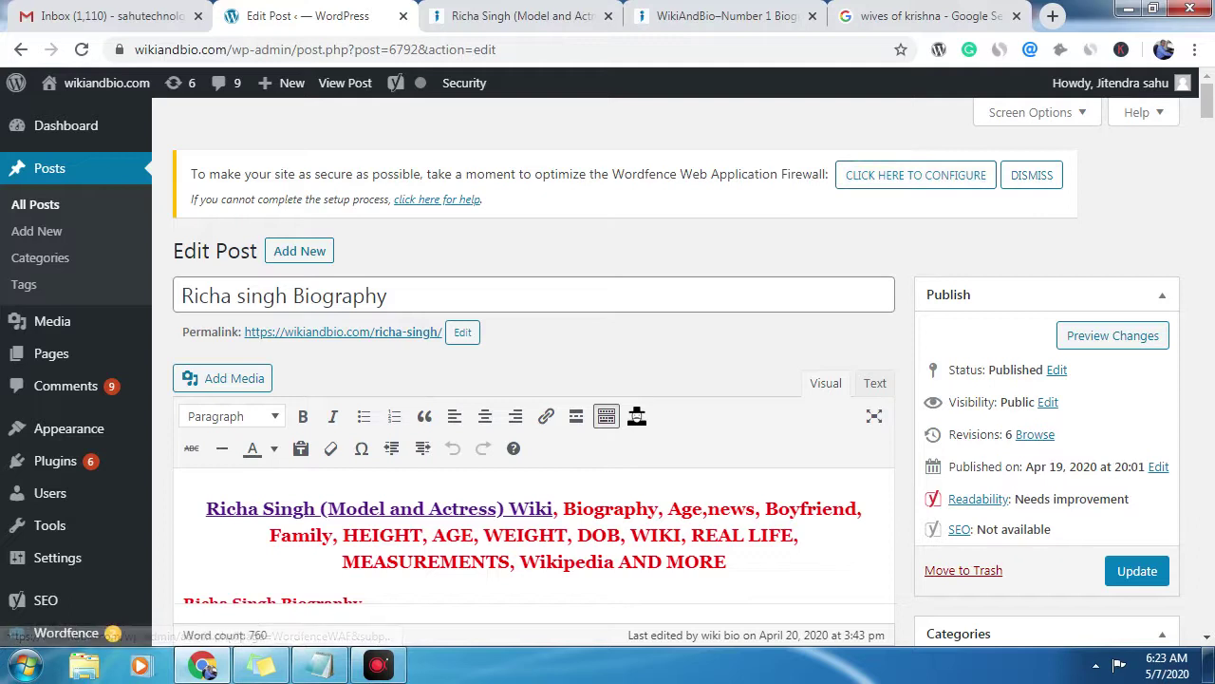
double_click(338, 295)
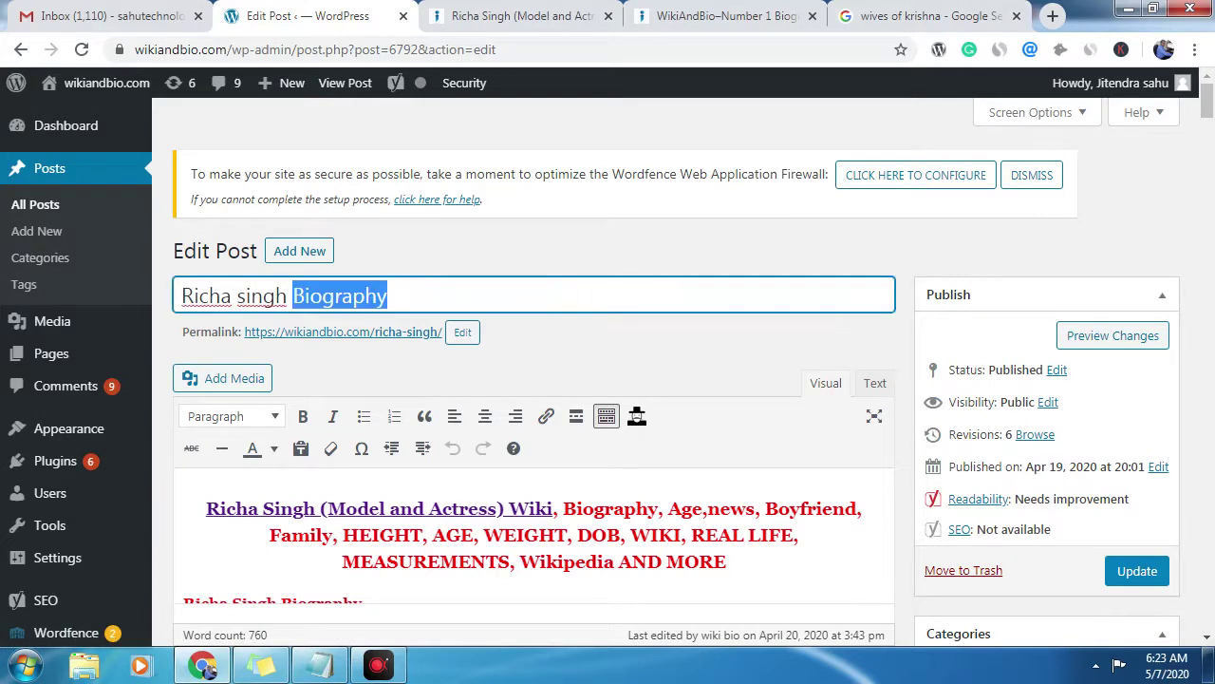
key("ctrl+v")
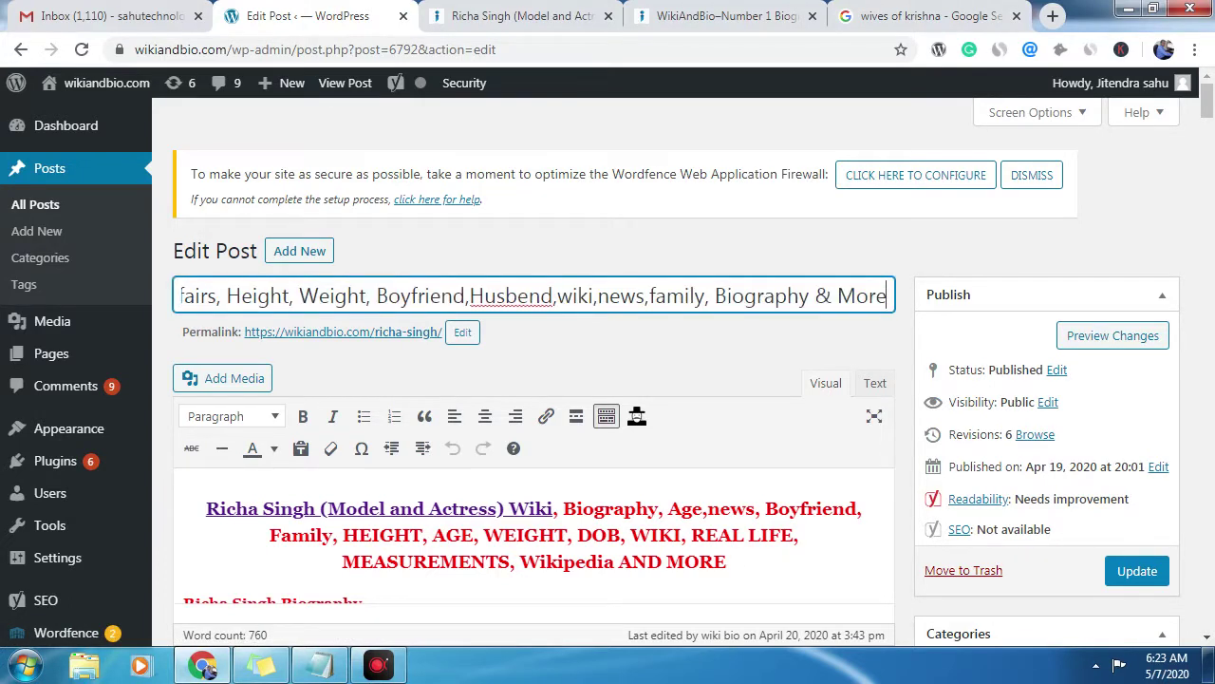
Step: Correct the misspelled "Husbend" in the post title to "Husband" using the spelling suggestion
right_click(517, 295)
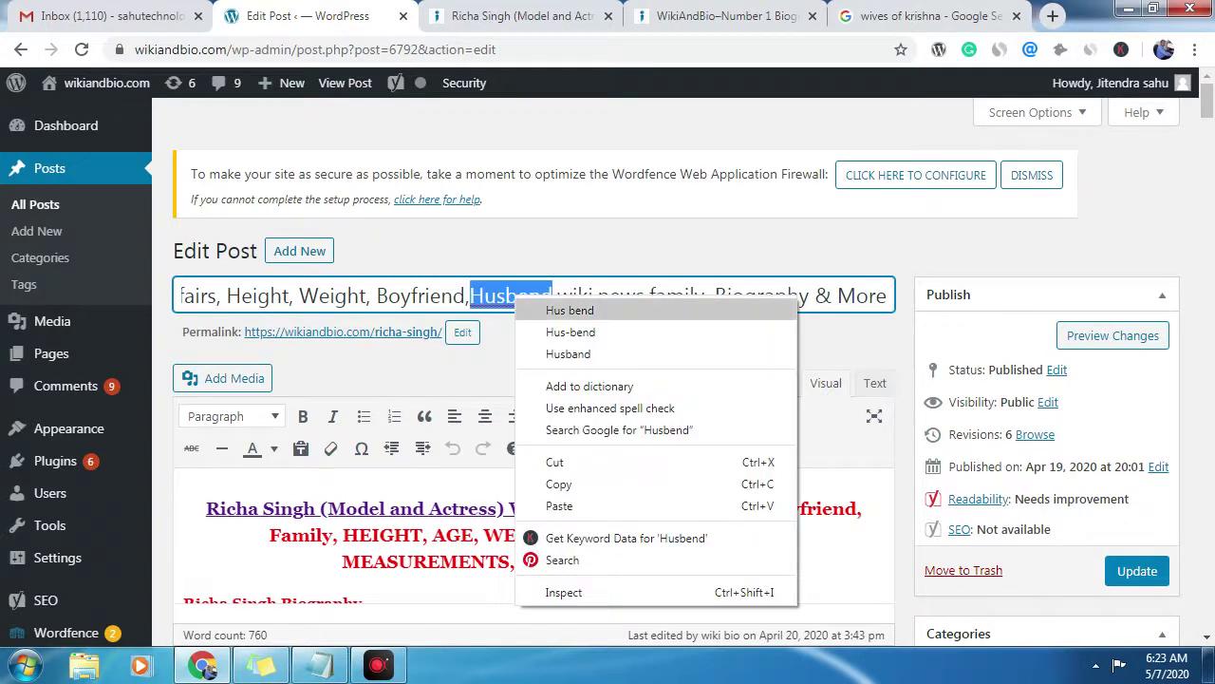
left_click(608, 295)
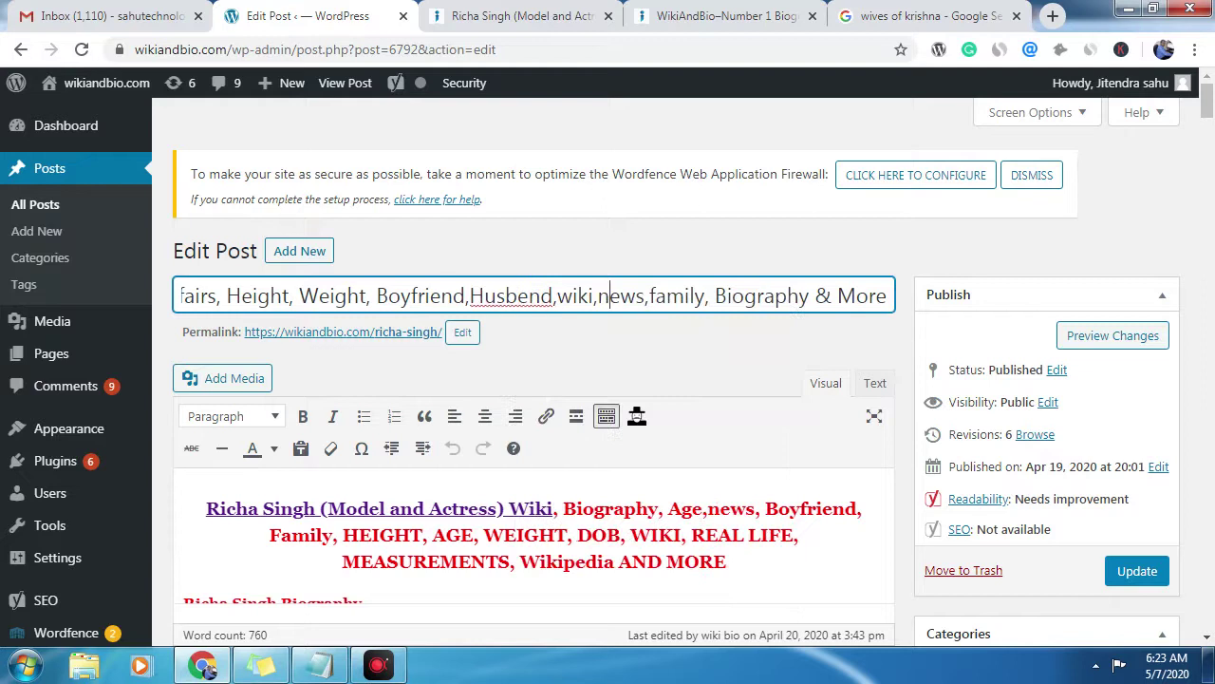
right_click(528, 295)
left_click(580, 351)
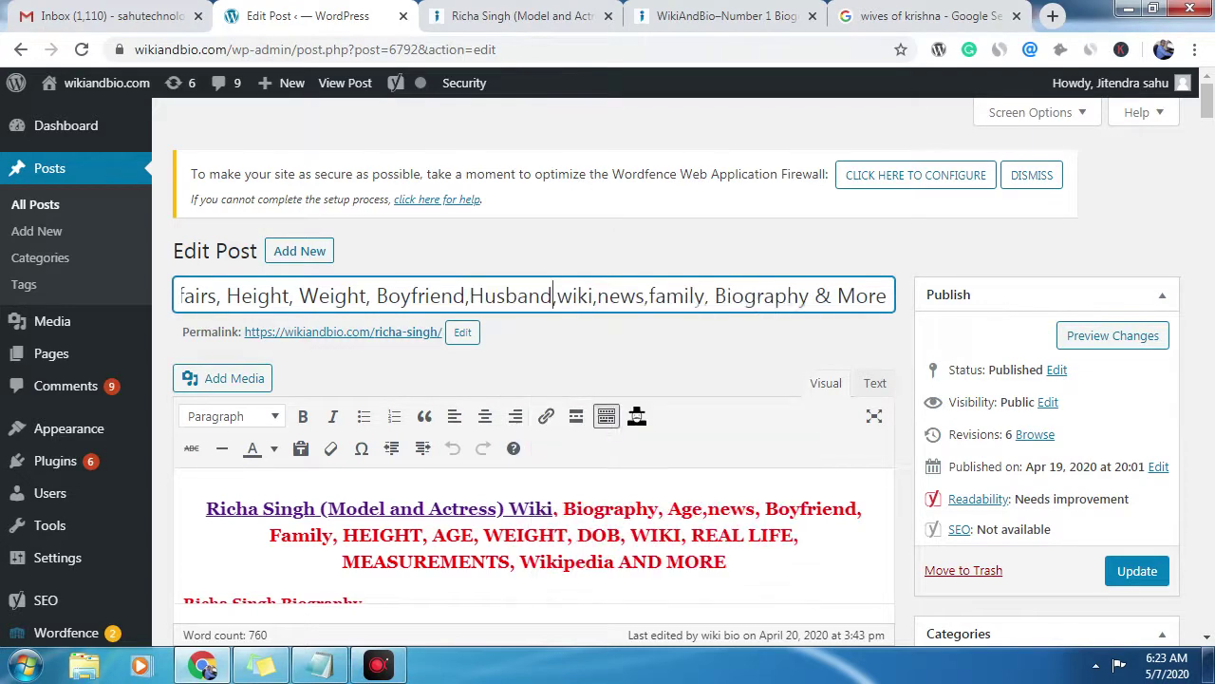
Step: Switch to the Notepad template and correct "Husbend" to "Husband" in the female keyword line
key("alt+Tab")
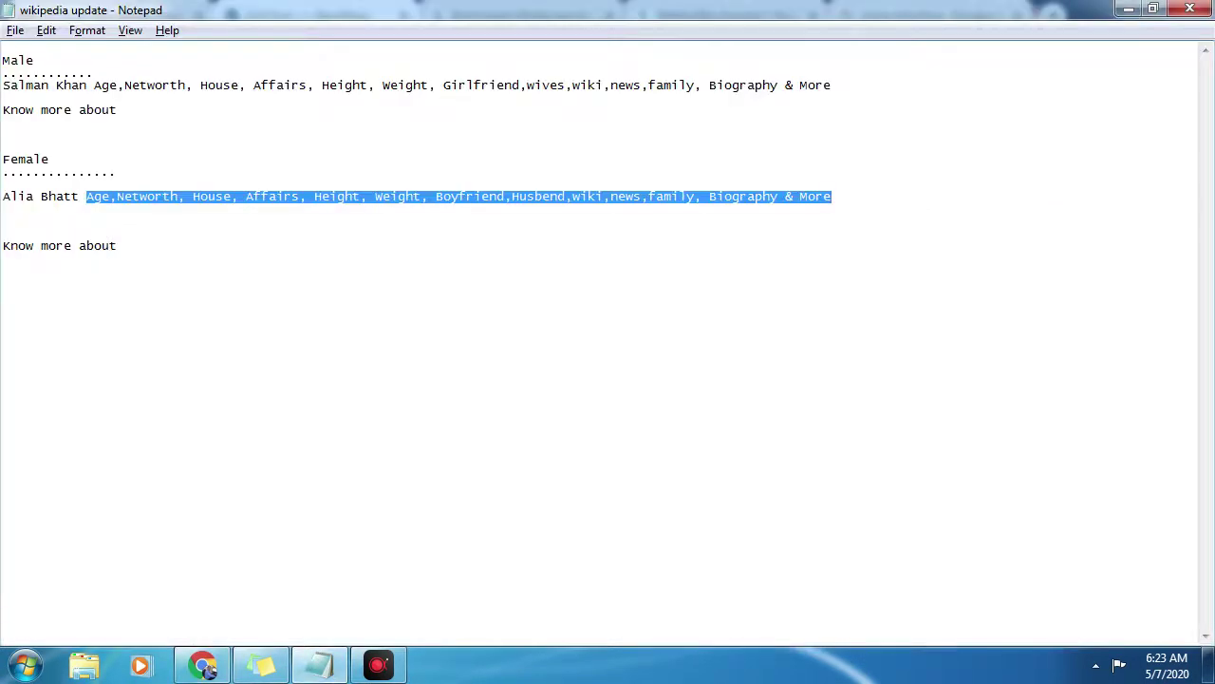
left_click(550, 195)
left_click(550, 196)
key("BackSpace")
type("a")
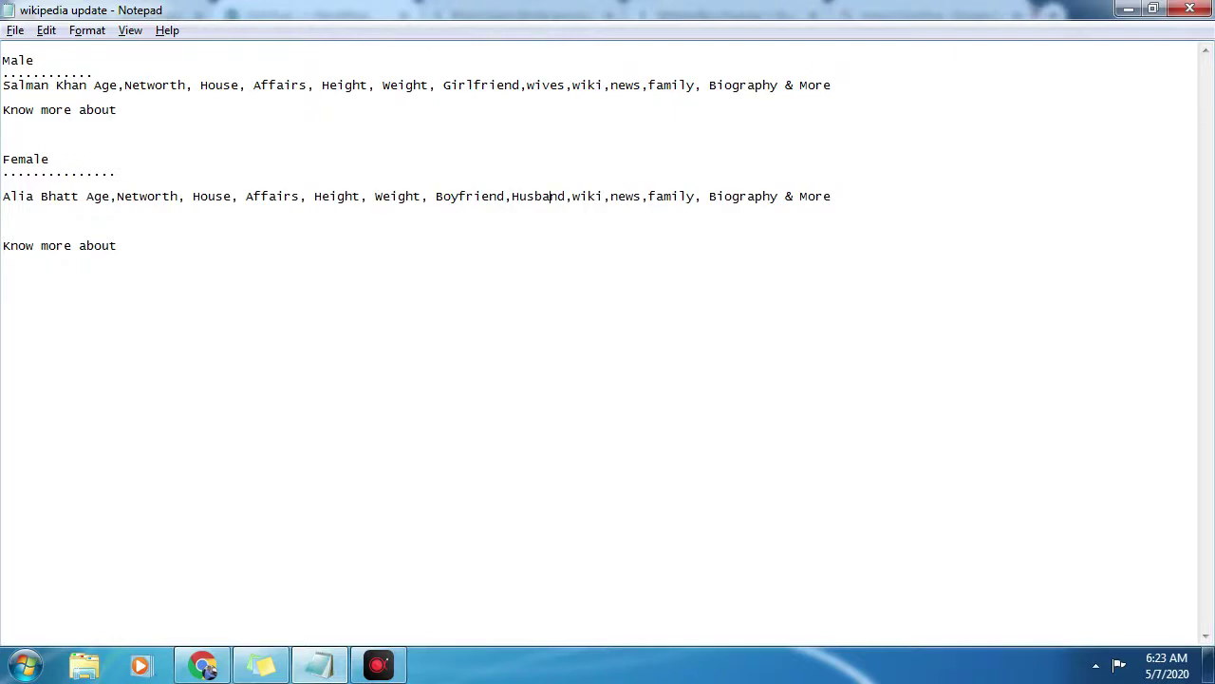
key("alt+Tab")
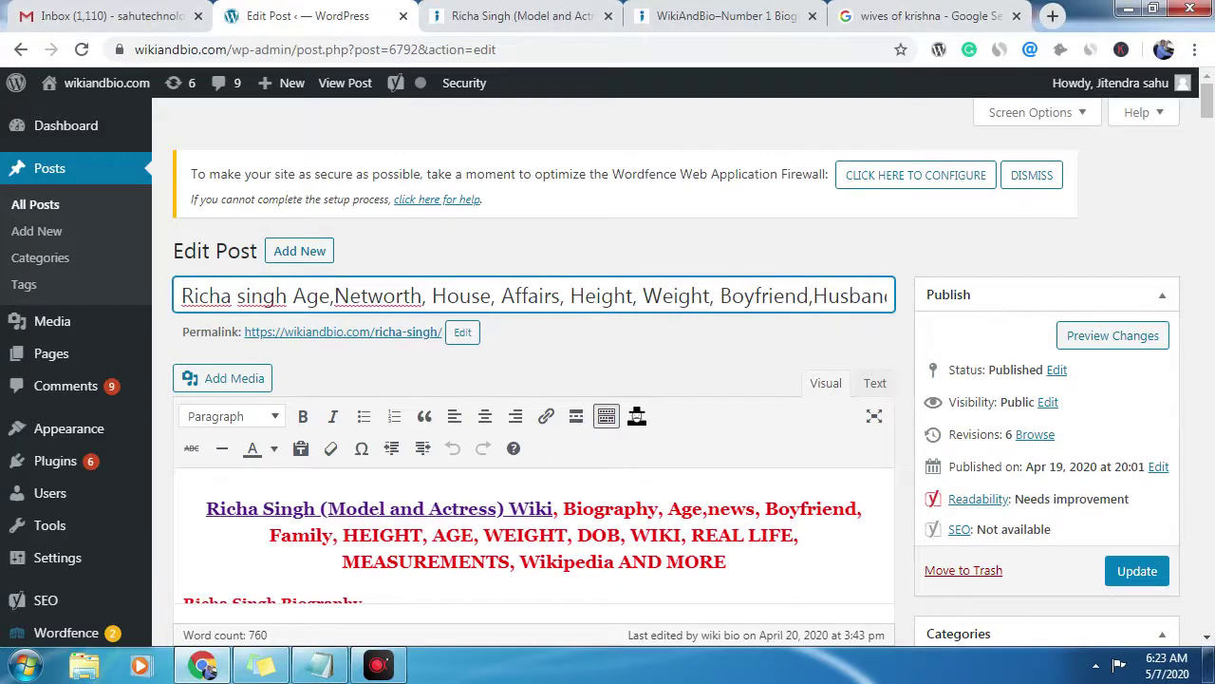
right_click(384, 300)
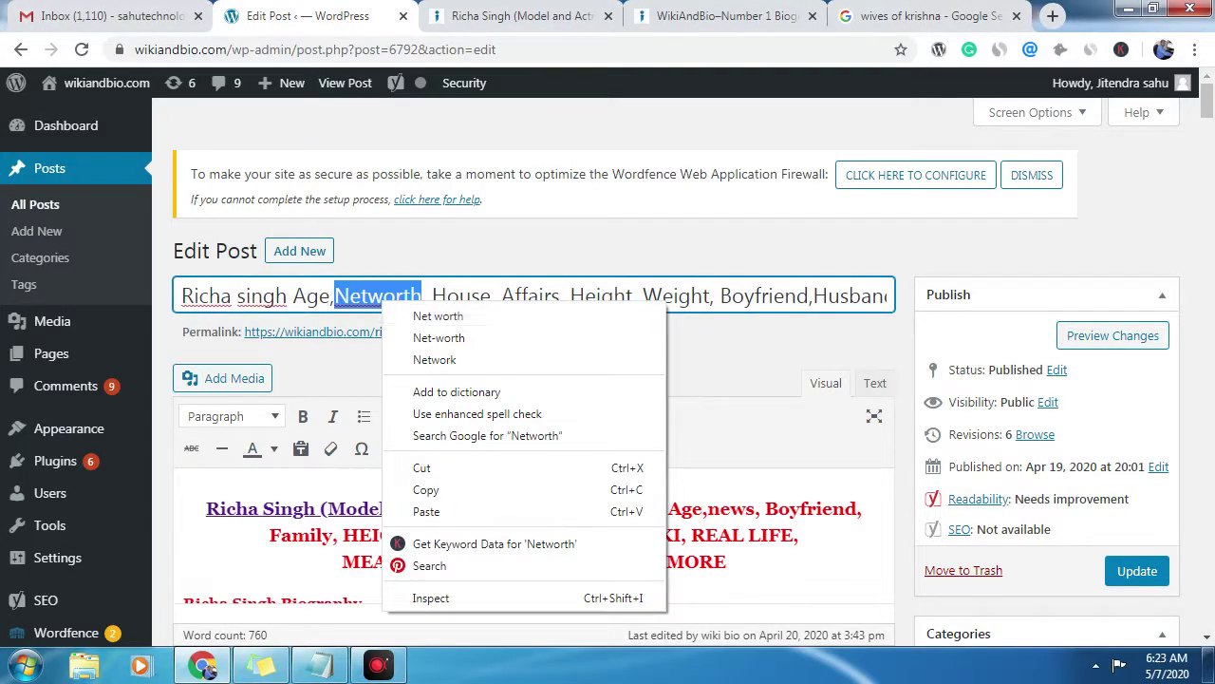
left_click(721, 295)
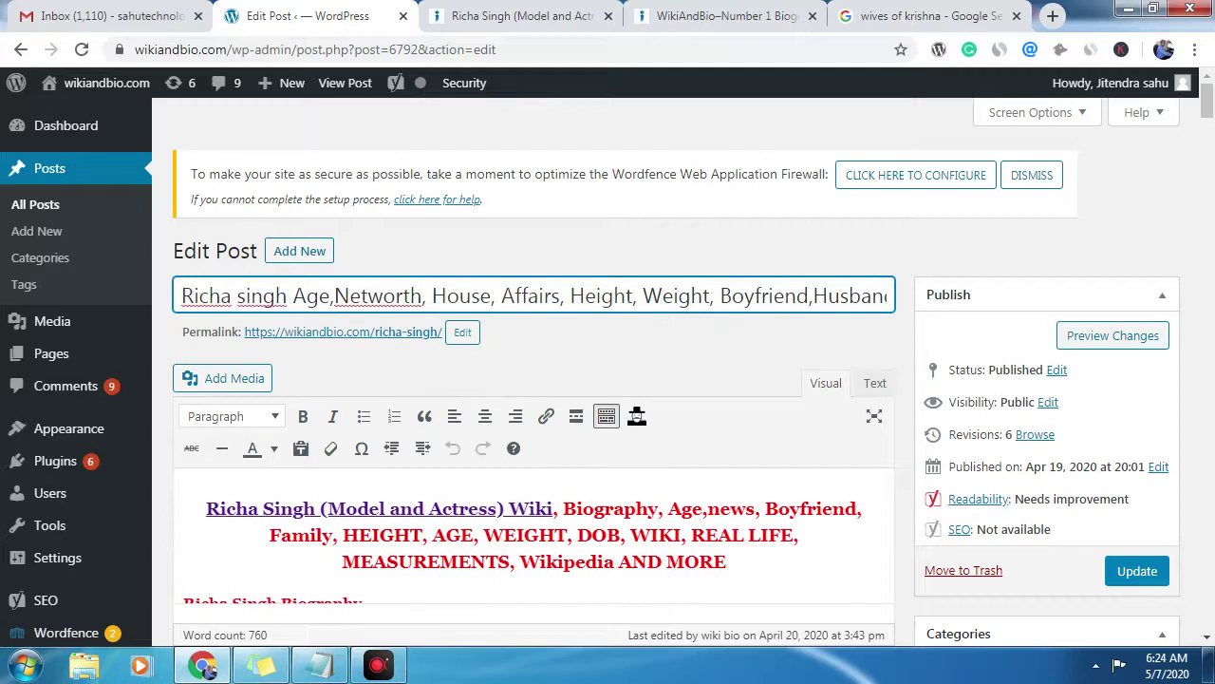
scroll(721, 295, "down", 3)
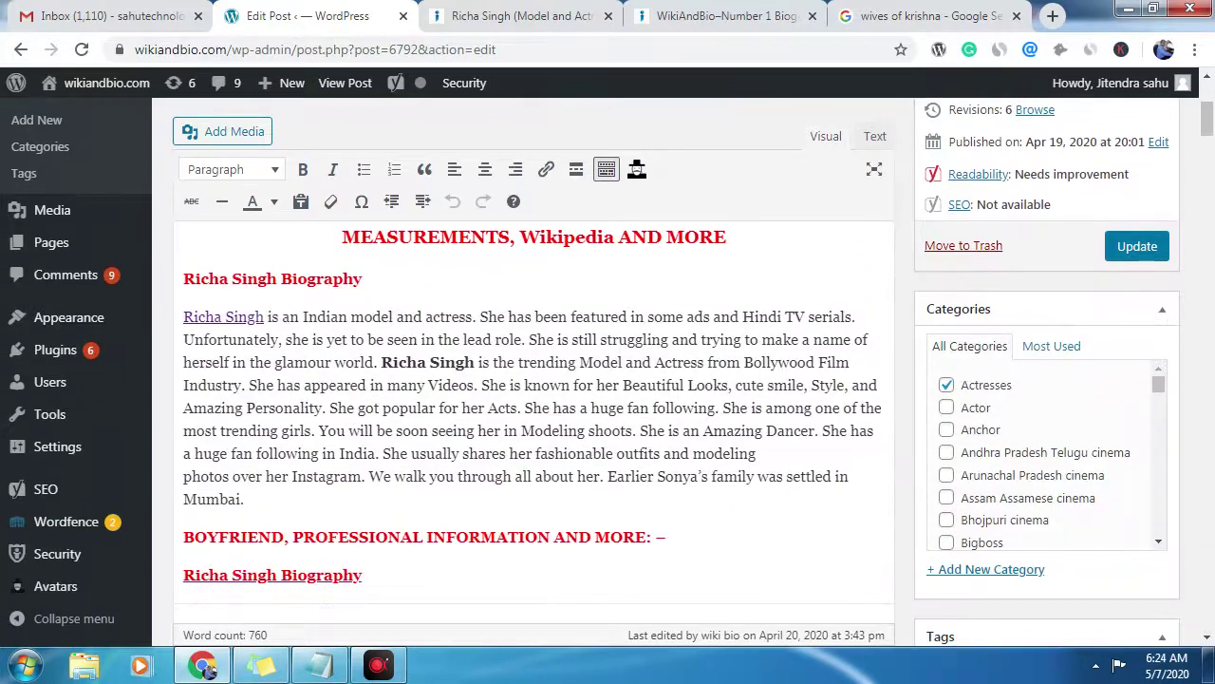
left_click(1136, 246)
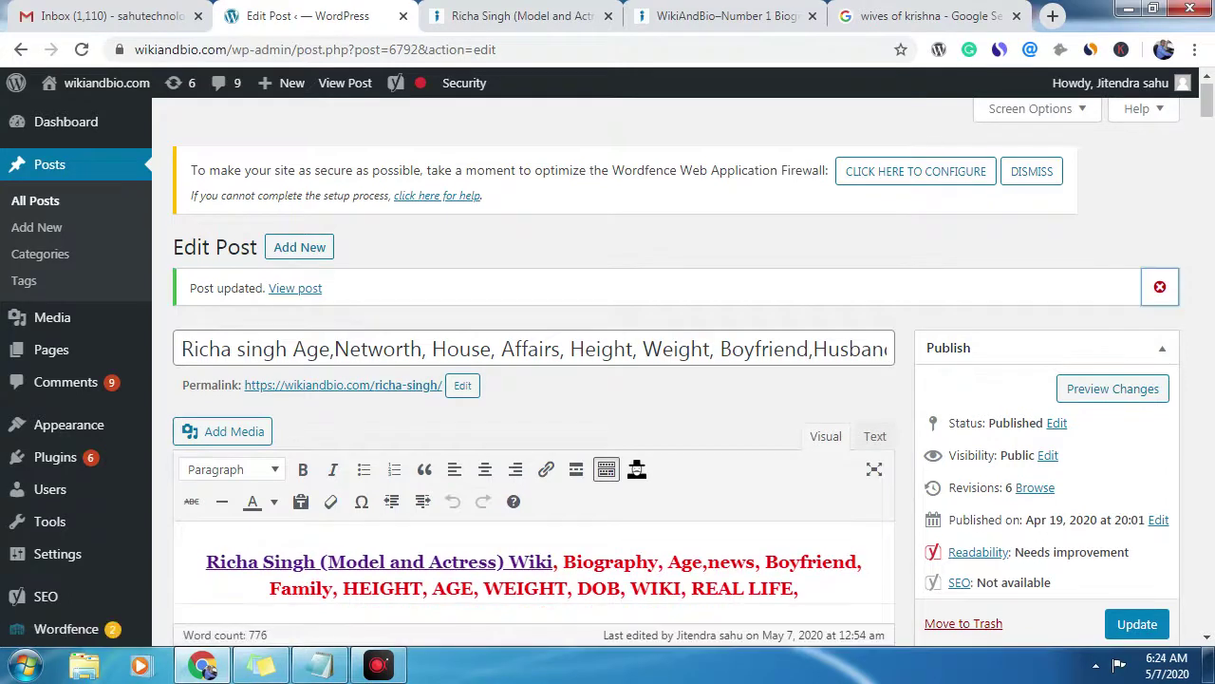
left_click(1159, 290)
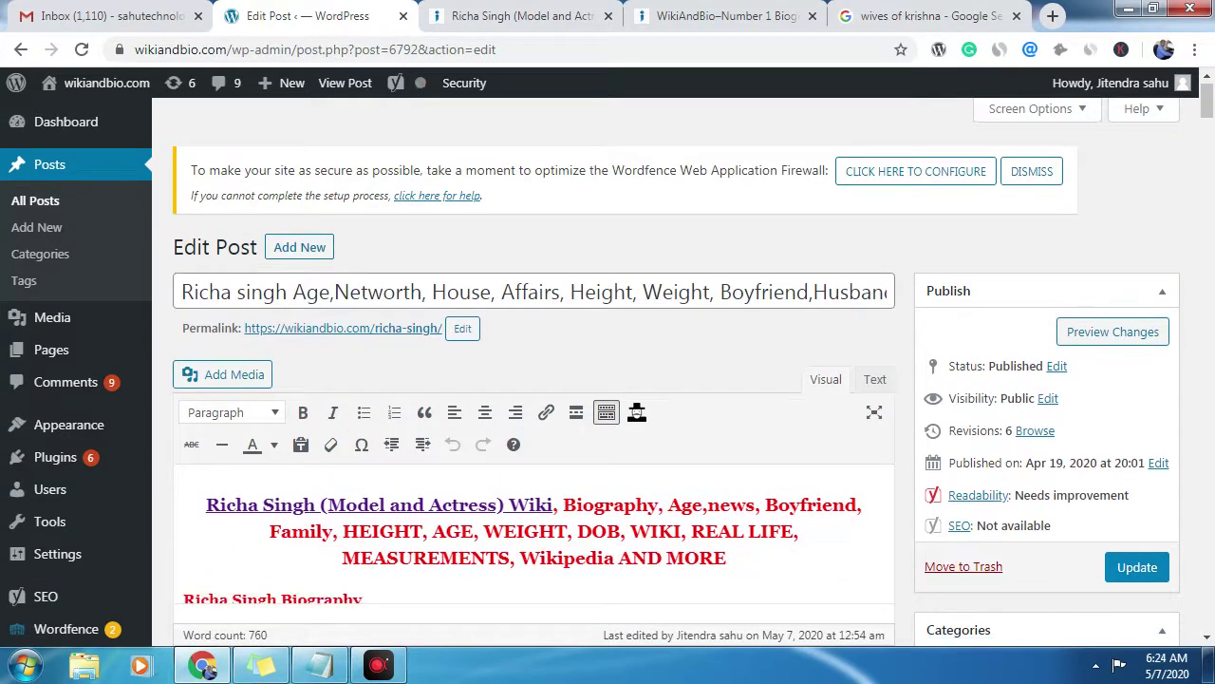
left_click(1137, 567)
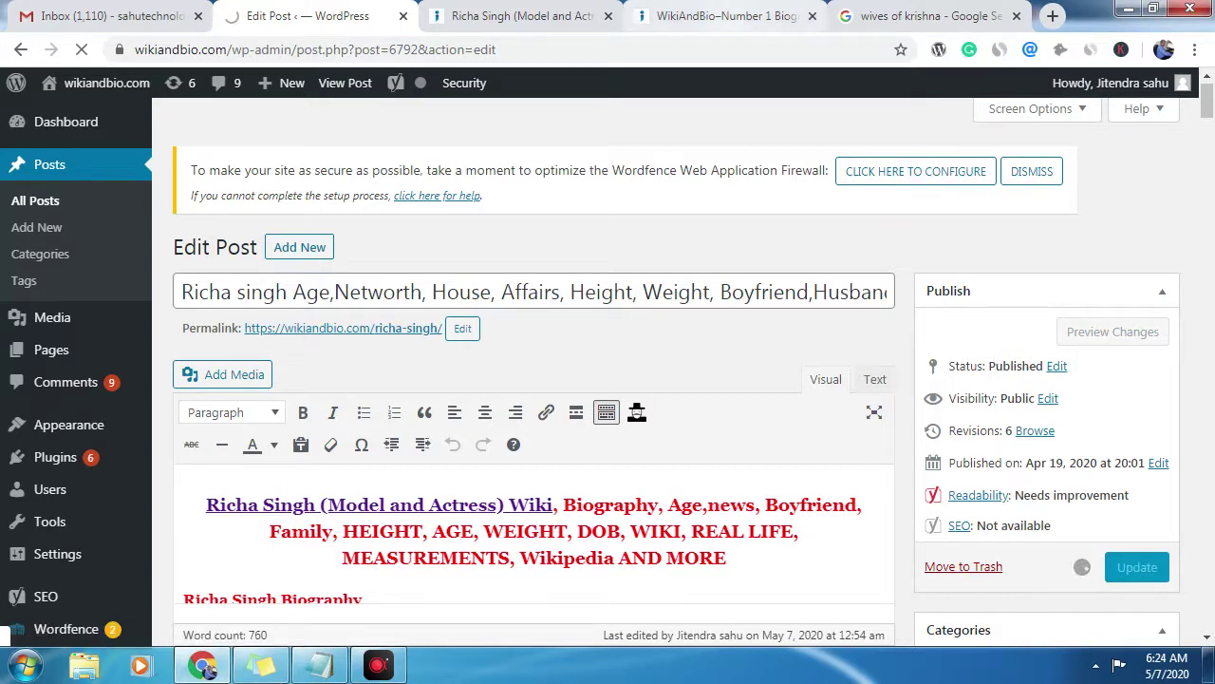
Step: Reload the WikiandBio homepage and examine how the new Richa singh and Arhaan Khan titles appear in the Film section's post grid
left_click(722, 16)
key("F5")
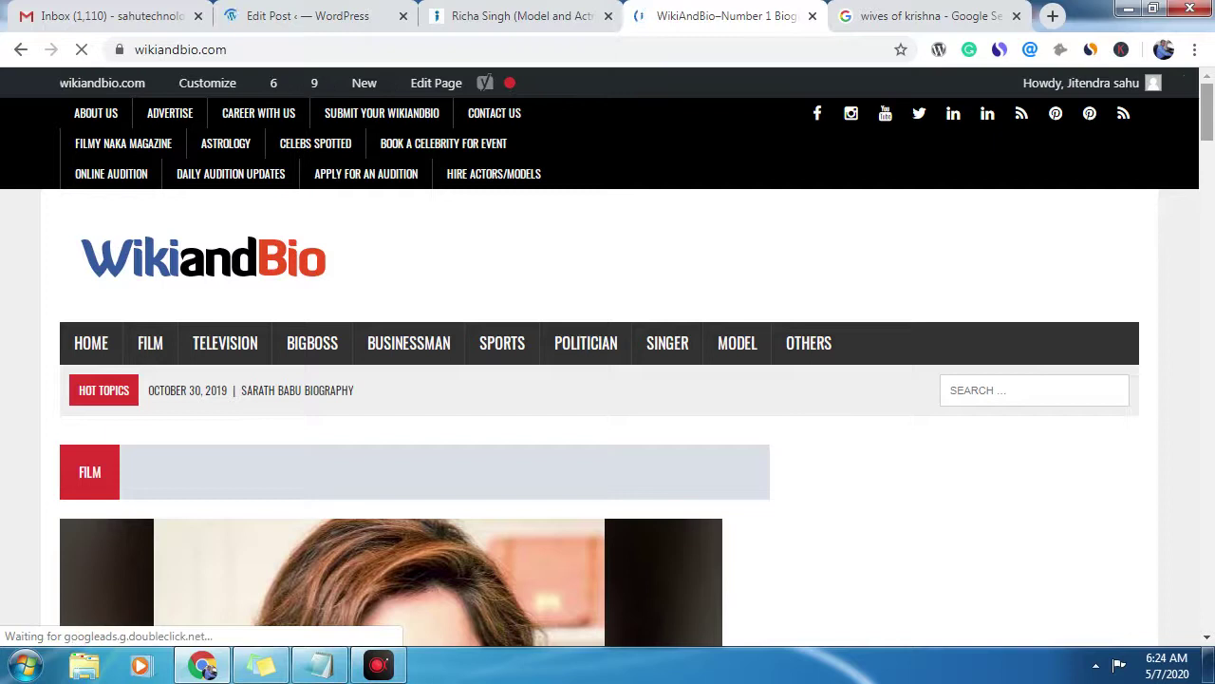
scroll(608, 370, "down", 3)
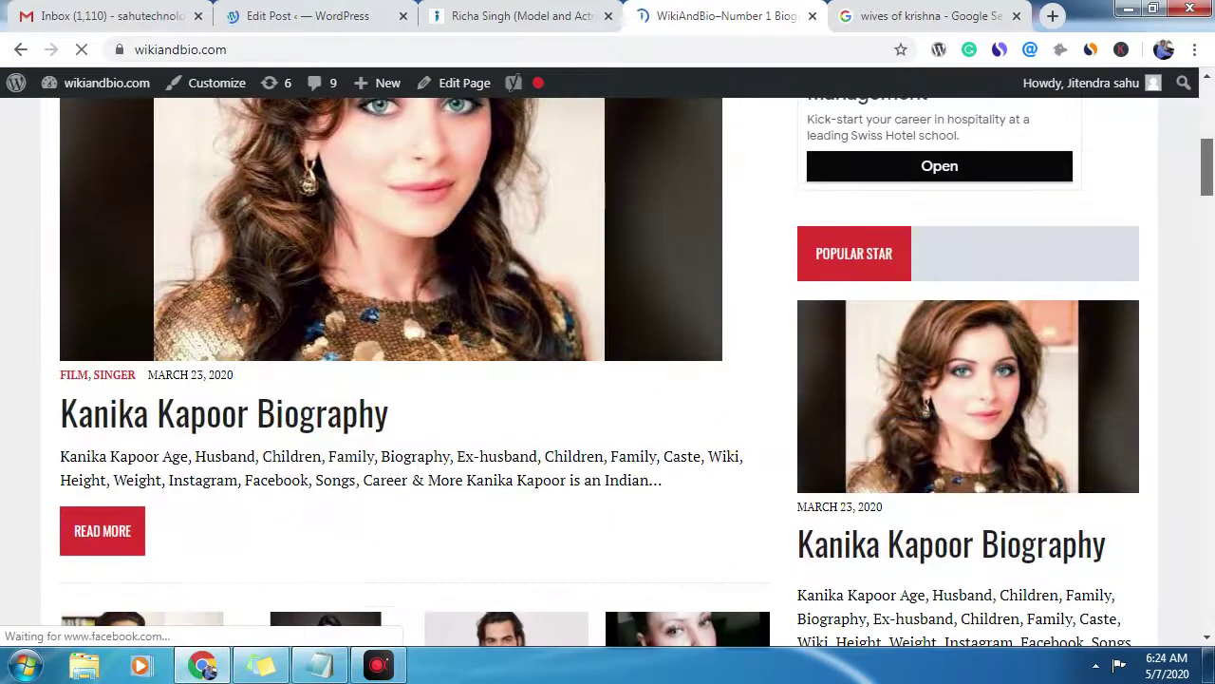
scroll(608, 370, "down", 5)
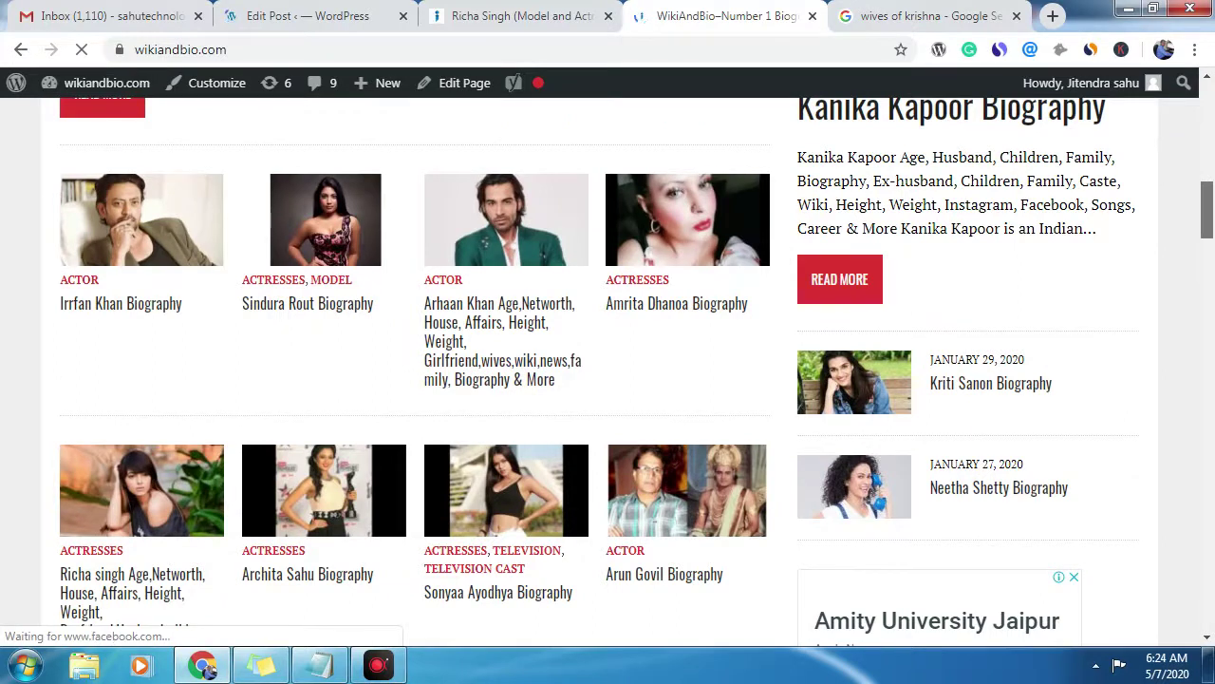
scroll(608, 371, "up", 2)
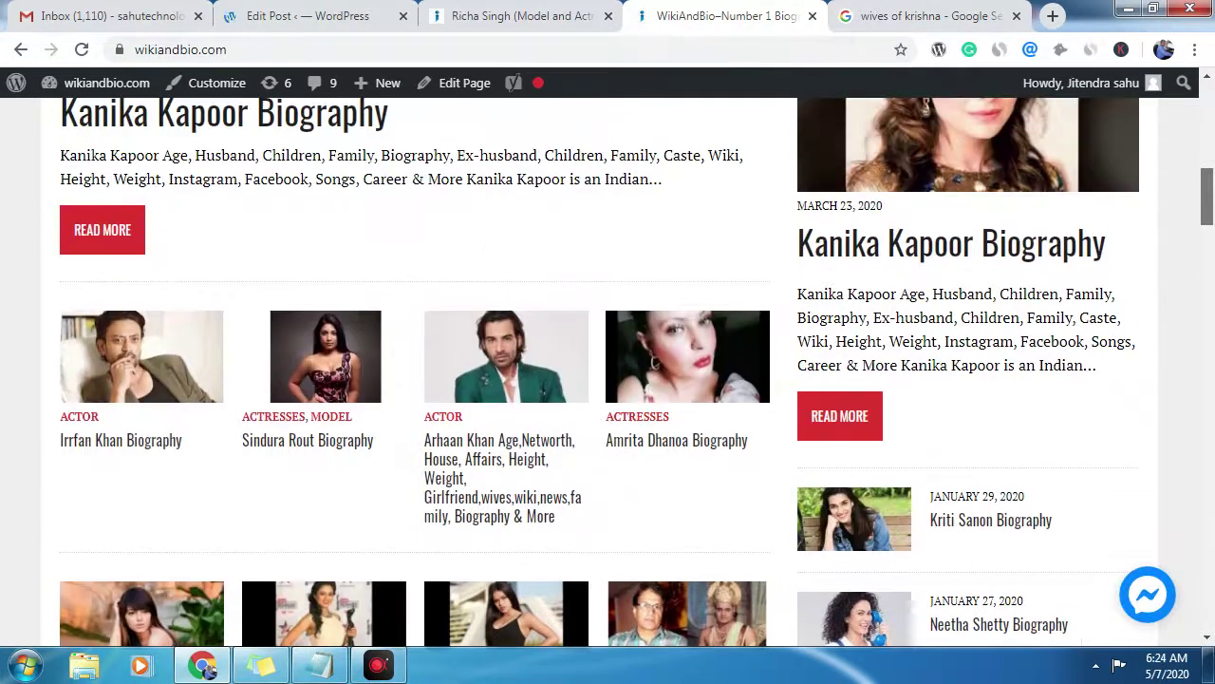
scroll(608, 370, "down", 3)
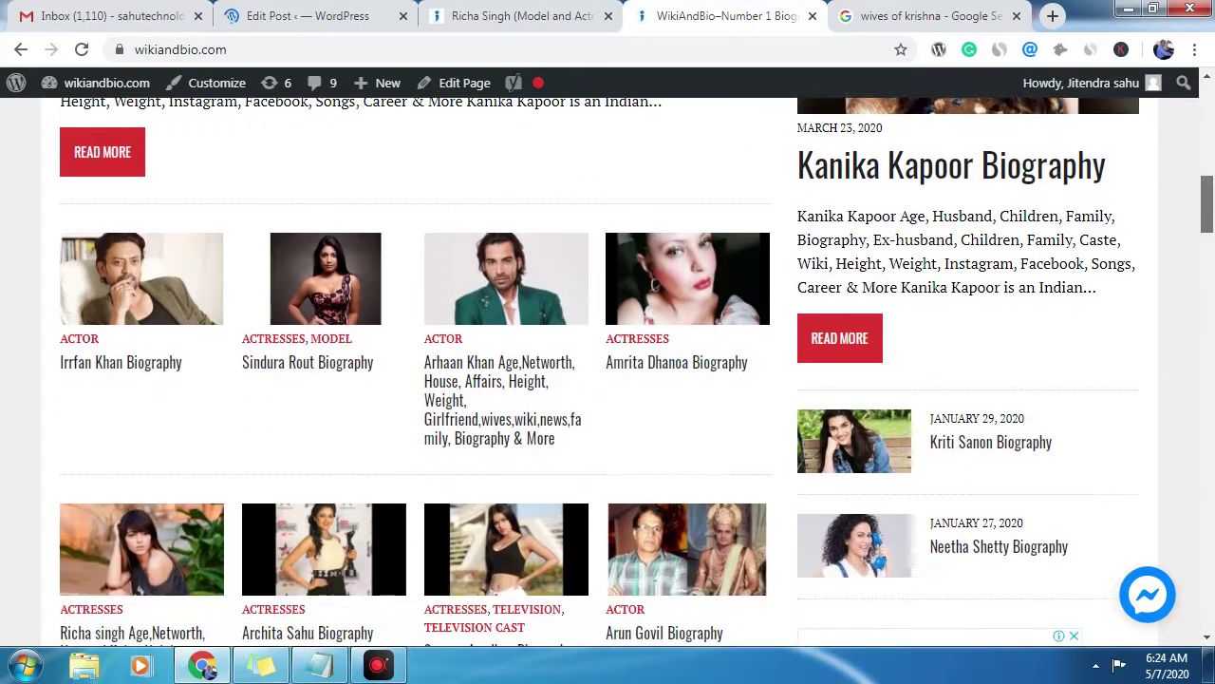
scroll(607, 370, "down", 1)
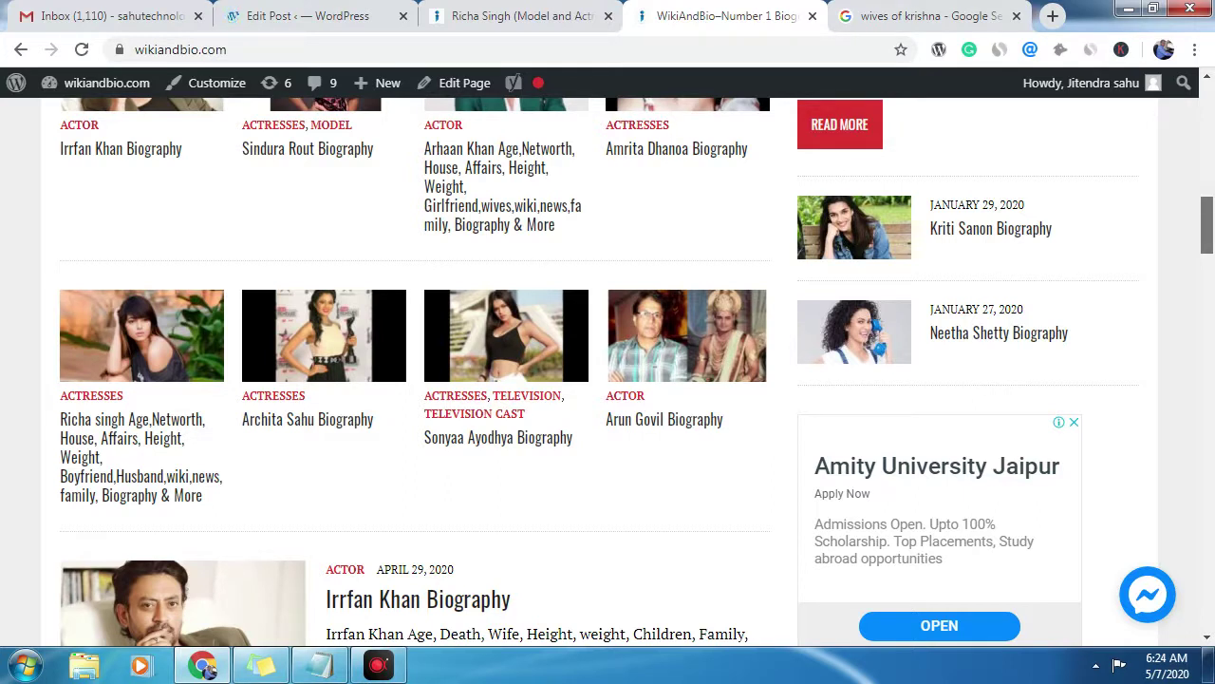
scroll(608, 370, "down", 2)
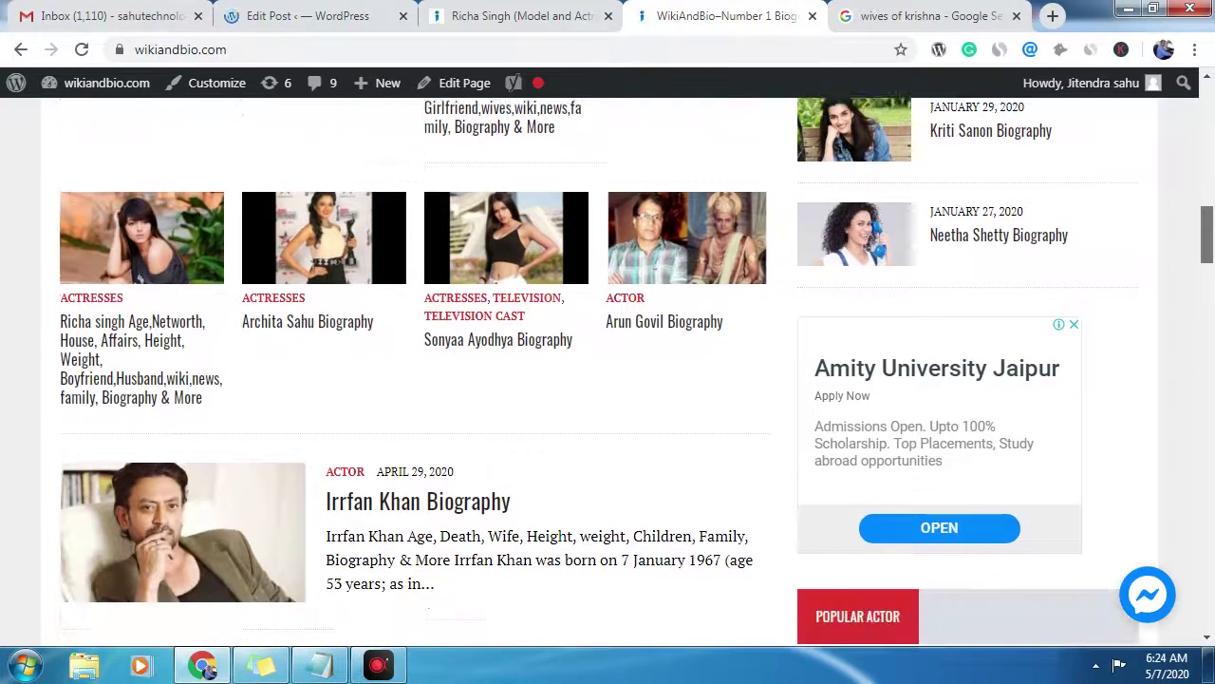
scroll(608, 370, "up", 1)
scroll(607, 371, "up", 1)
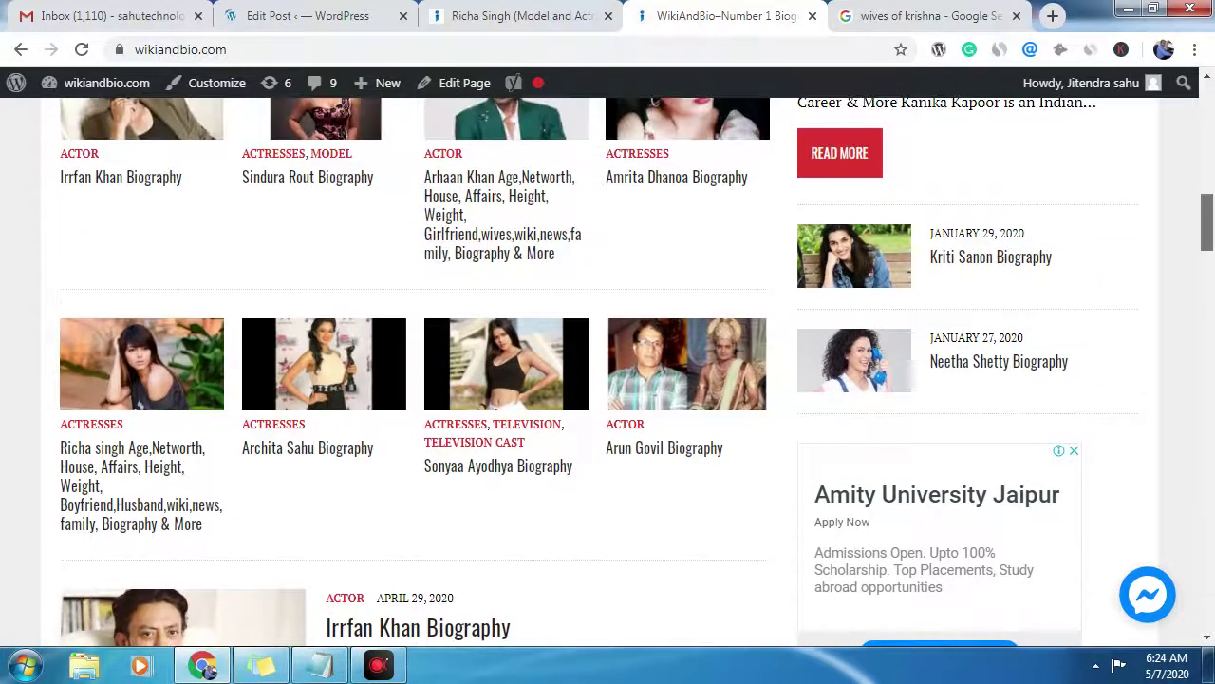
scroll(607, 371, "down", 1)
scroll(608, 371, "up", 2)
scroll(607, 370, "down", 3)
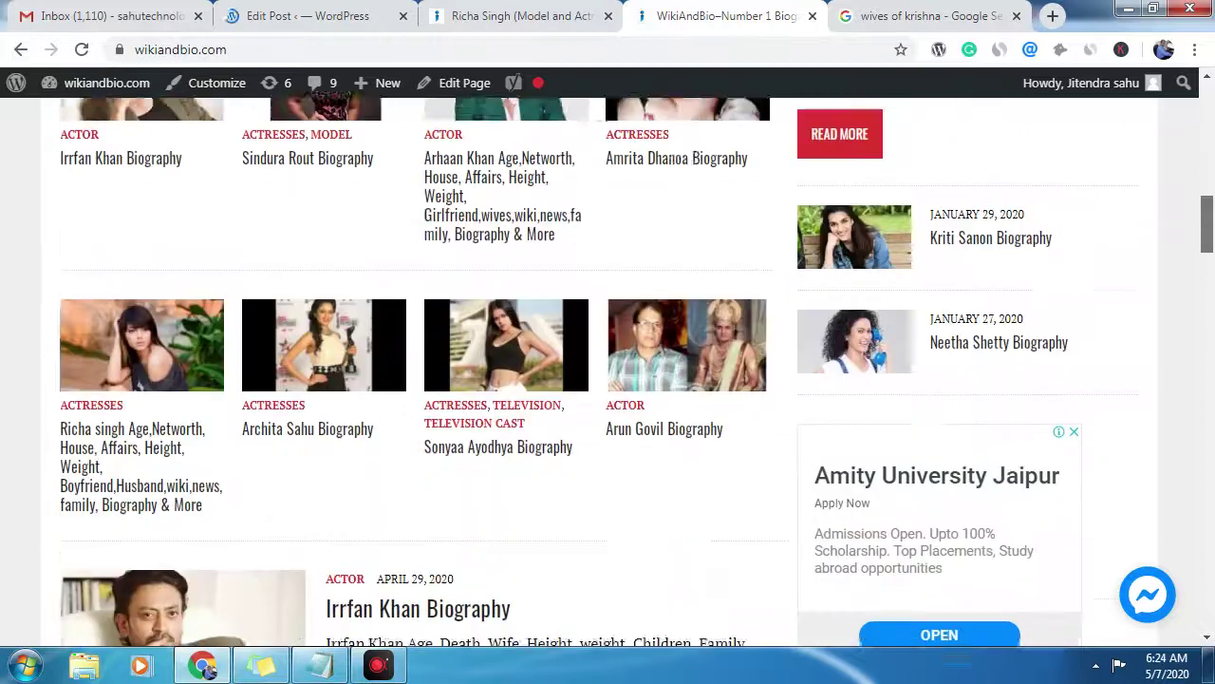
scroll(608, 370, "up", 6)
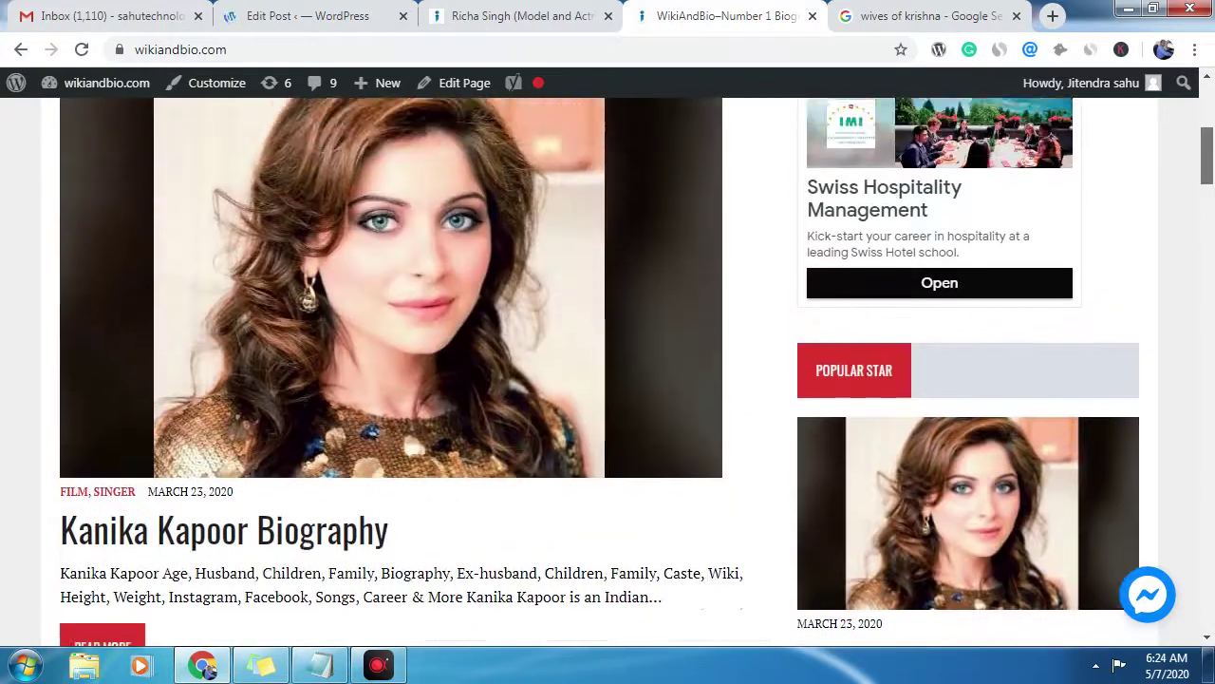
scroll(608, 370, "down", 7)
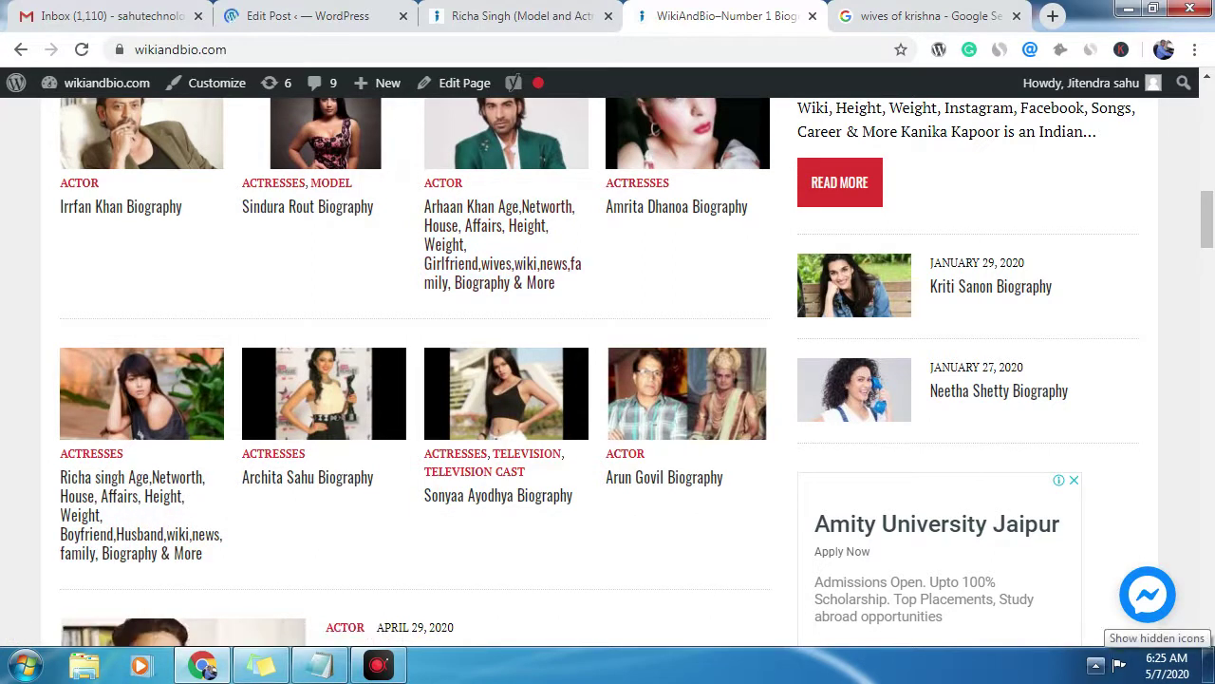
left_click(1096, 664)
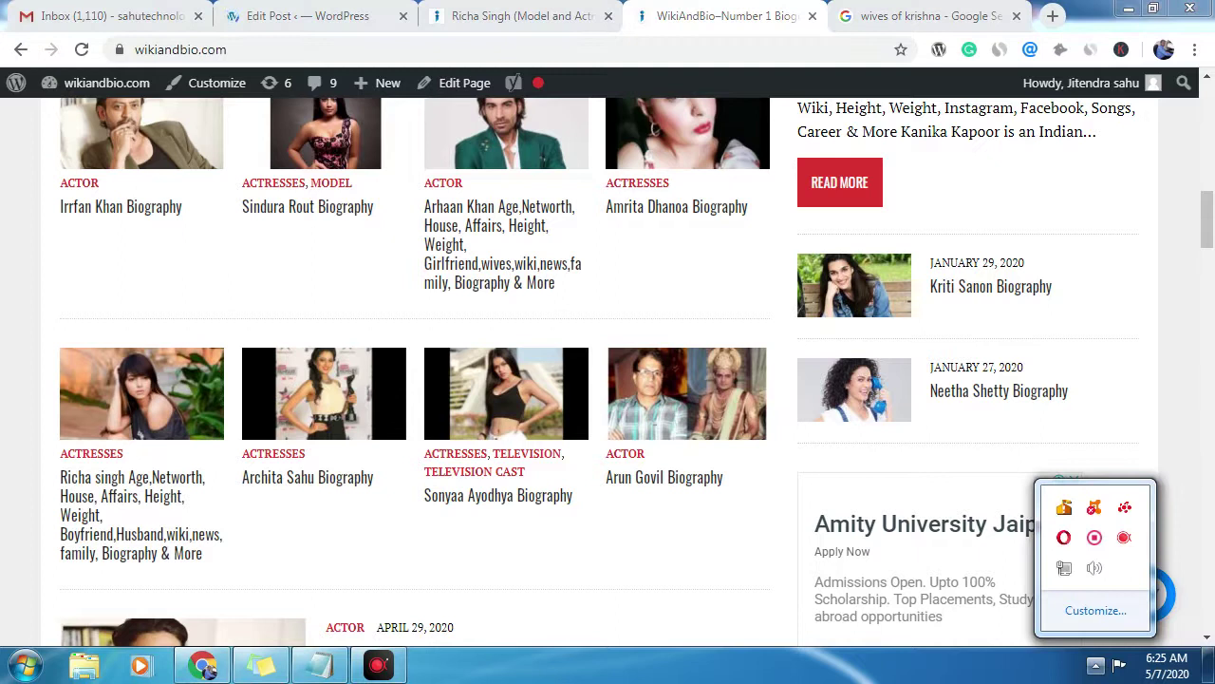
left_click(1124, 538)
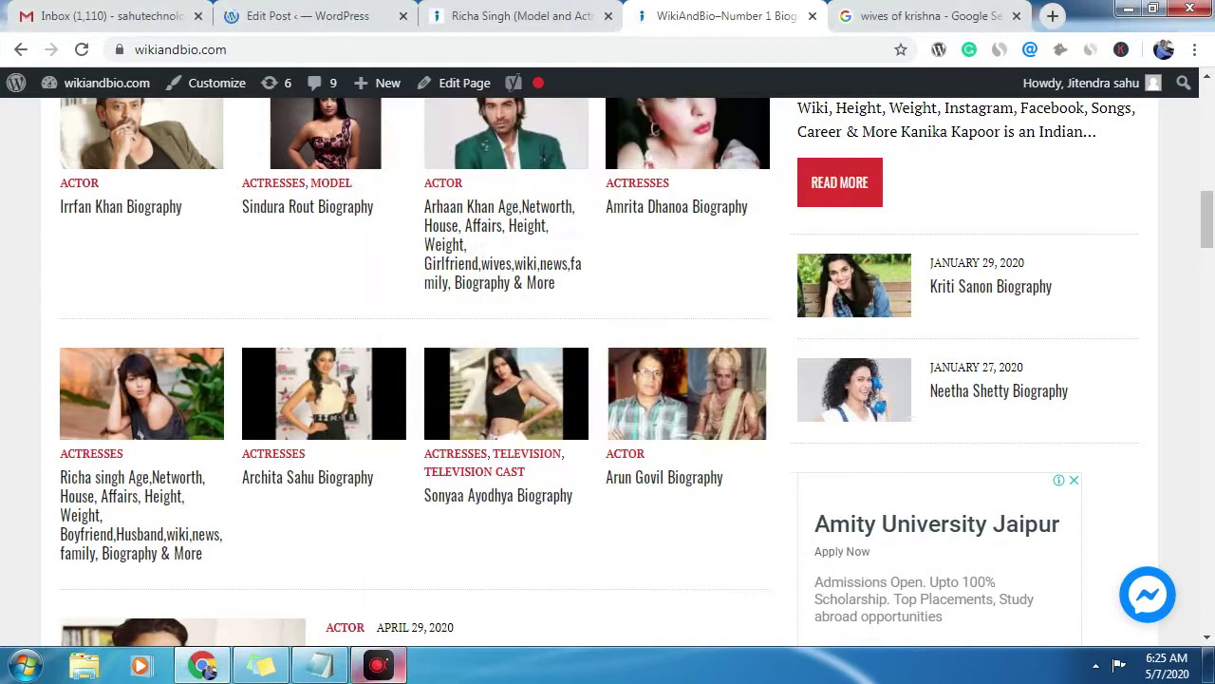
left_click(1096, 665)
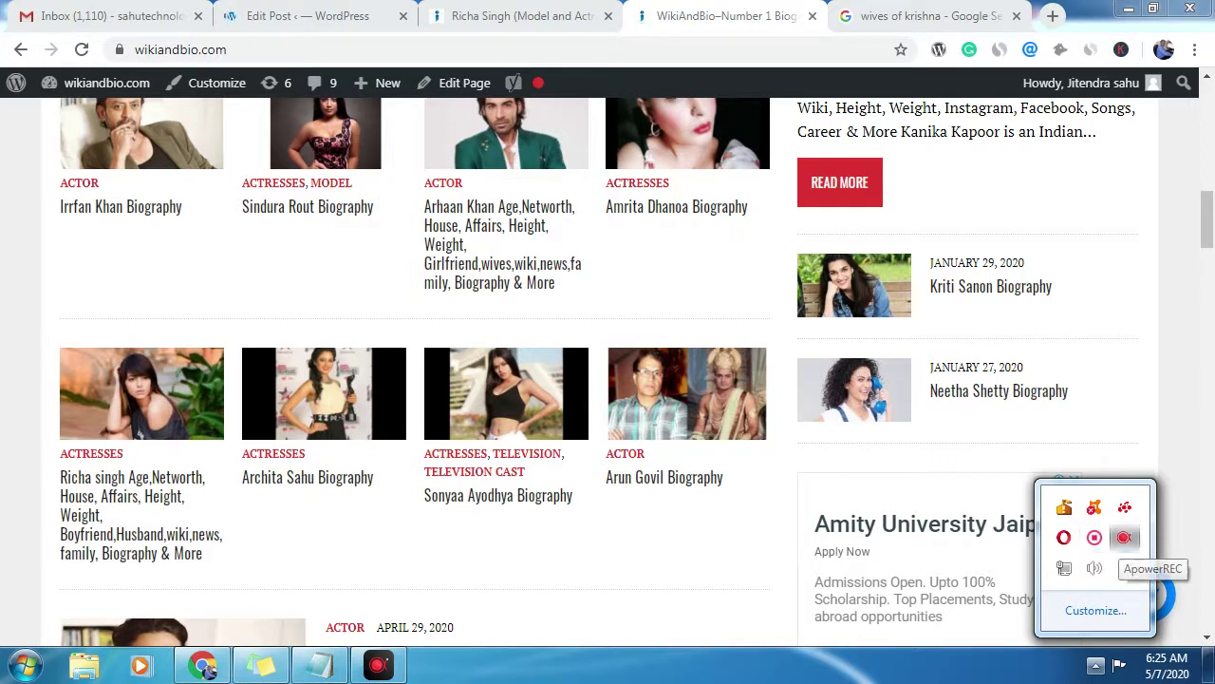
left_click(1124, 537)
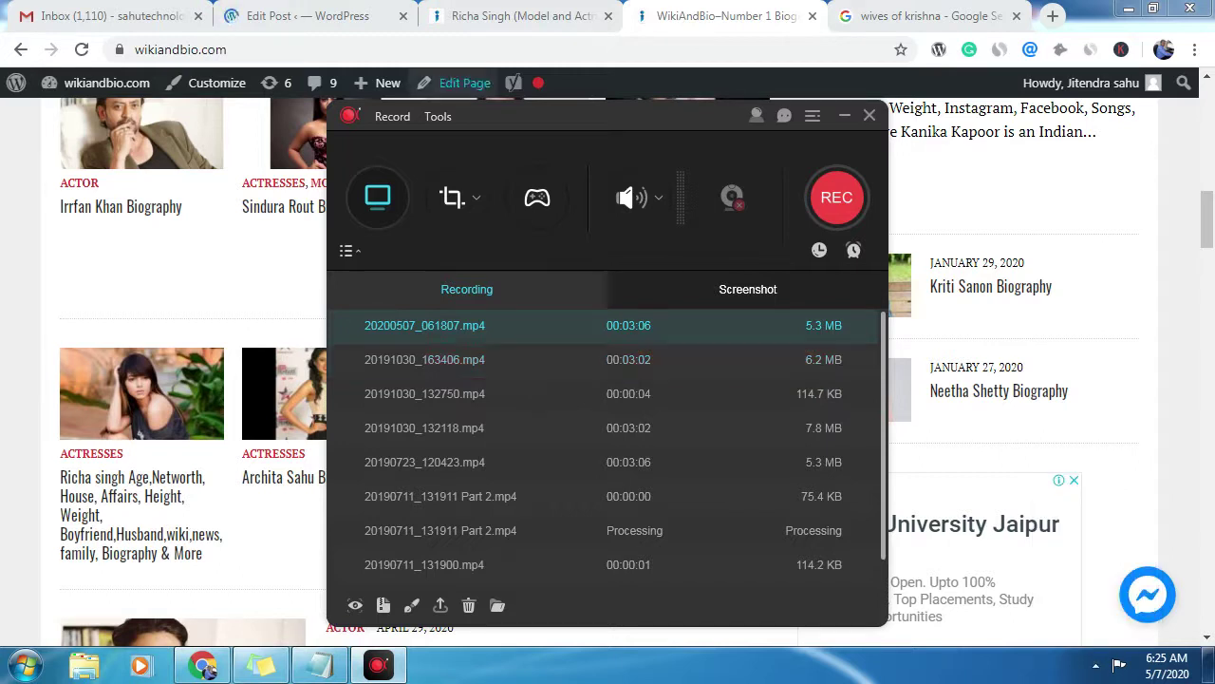
left_click(836, 196)
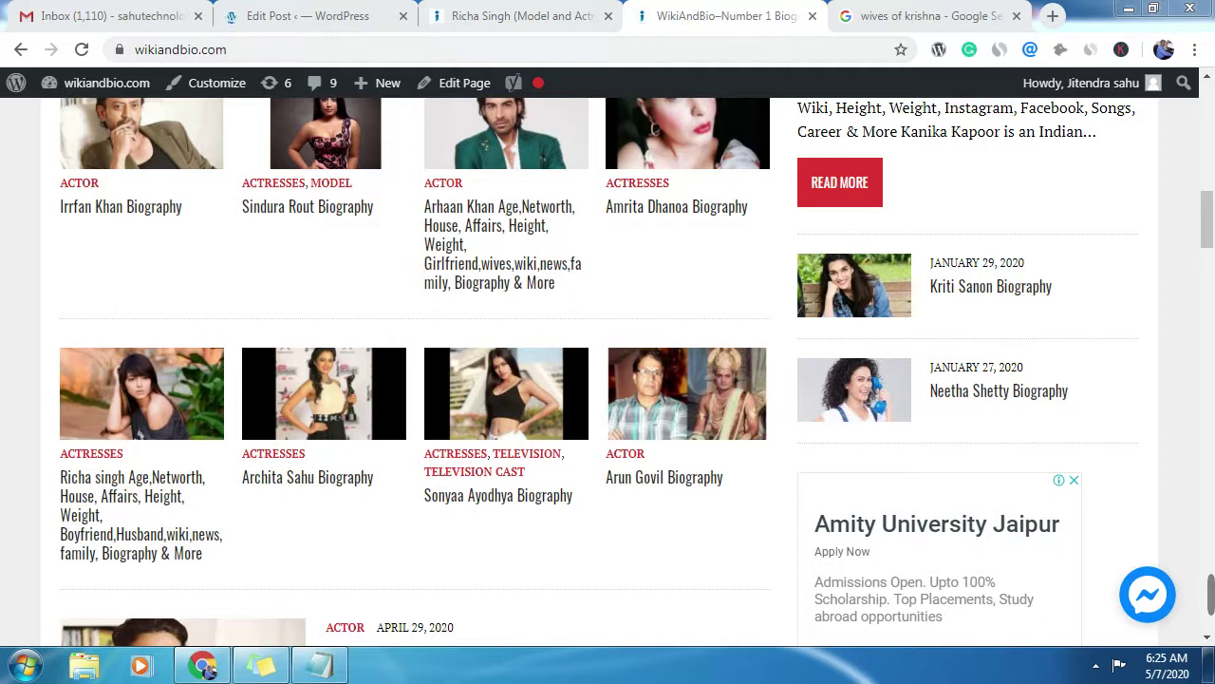
left_click_drag(243, 476, 315, 477)
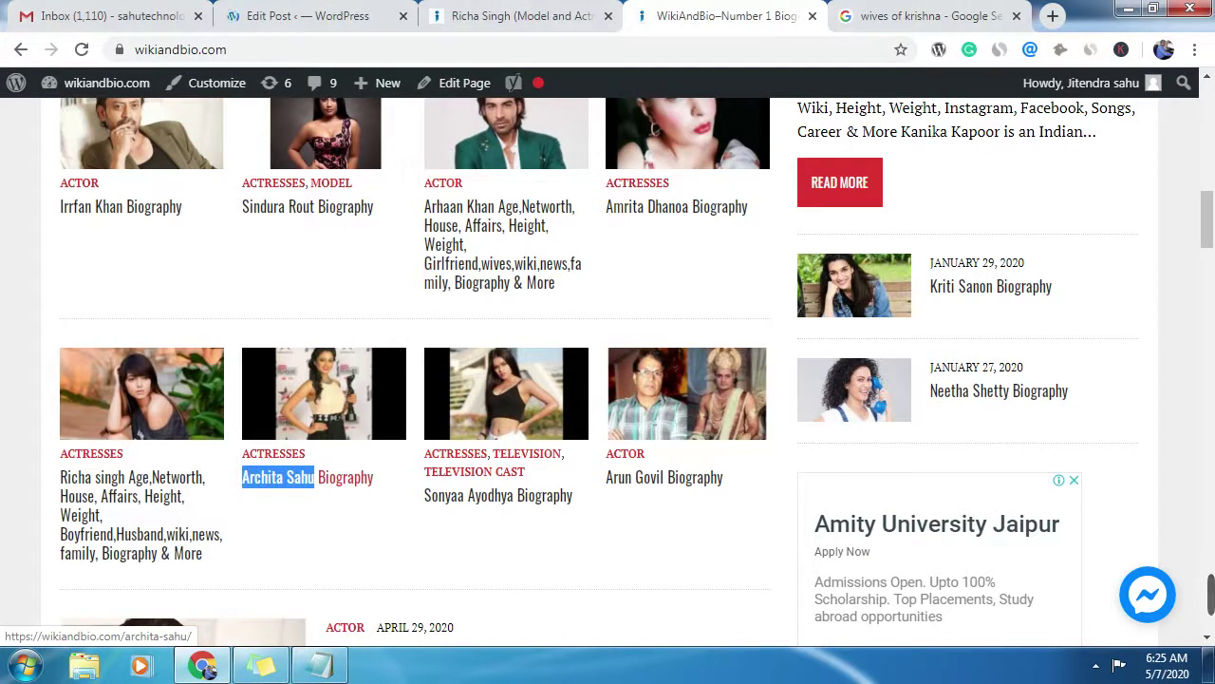
right_click(297, 478)
left_click(341, 330)
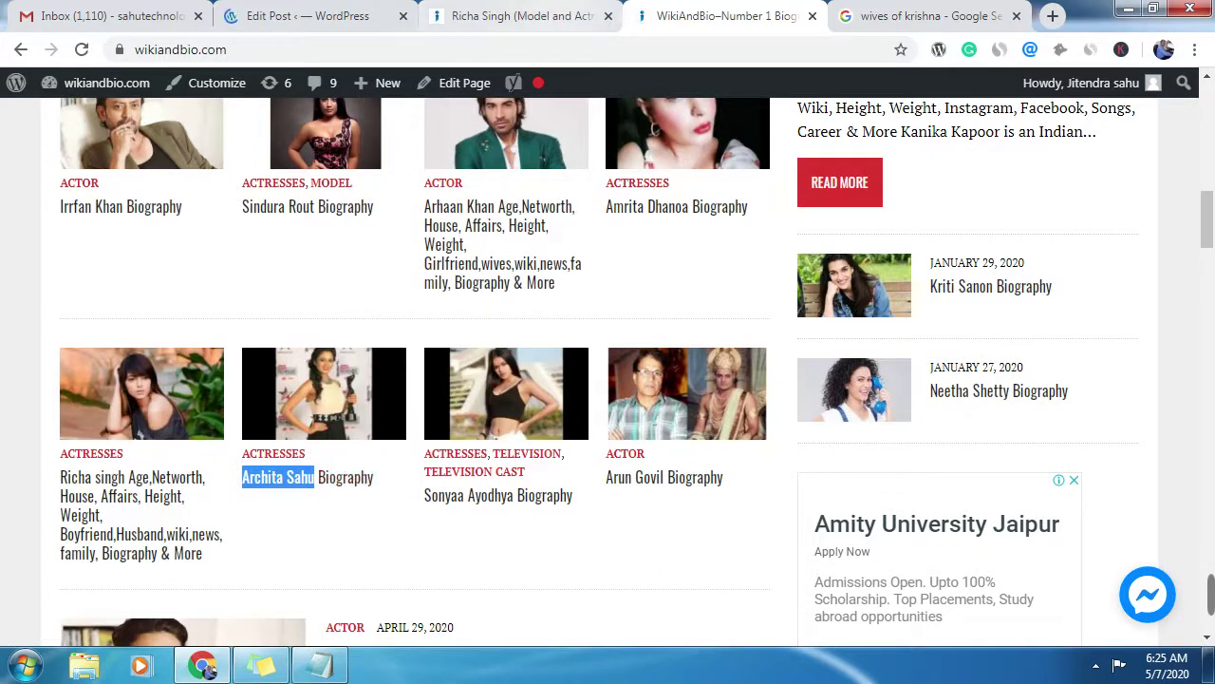
left_click(304, 16)
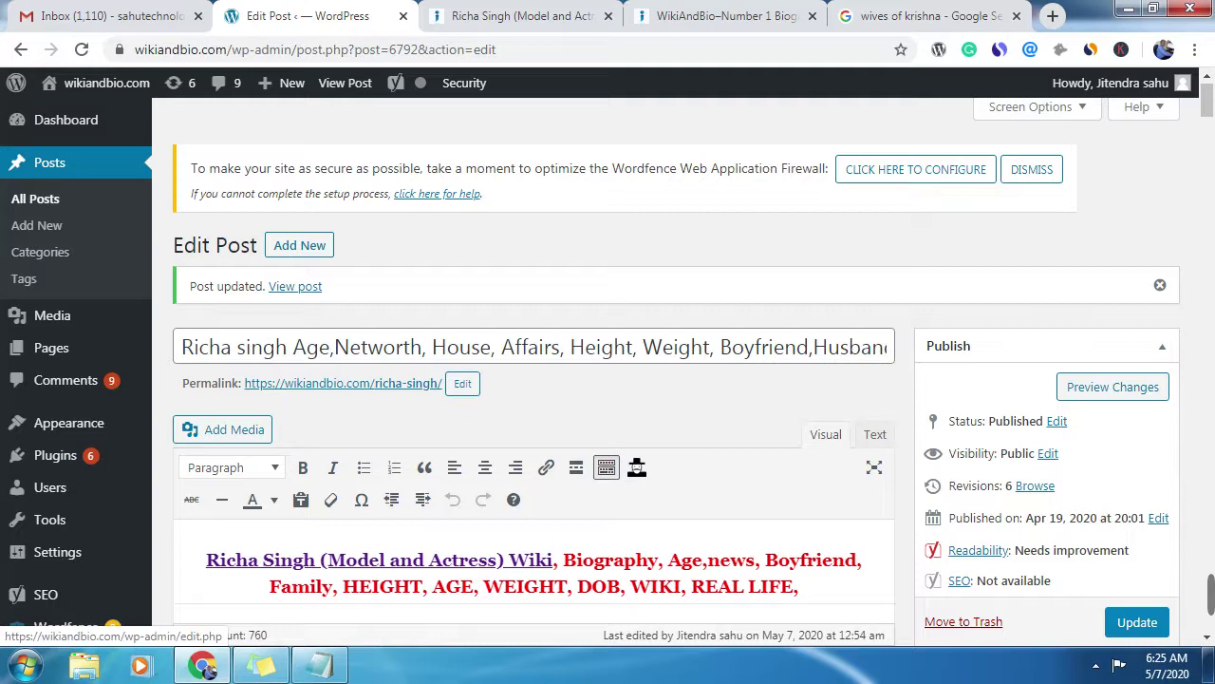
left_click(49, 163)
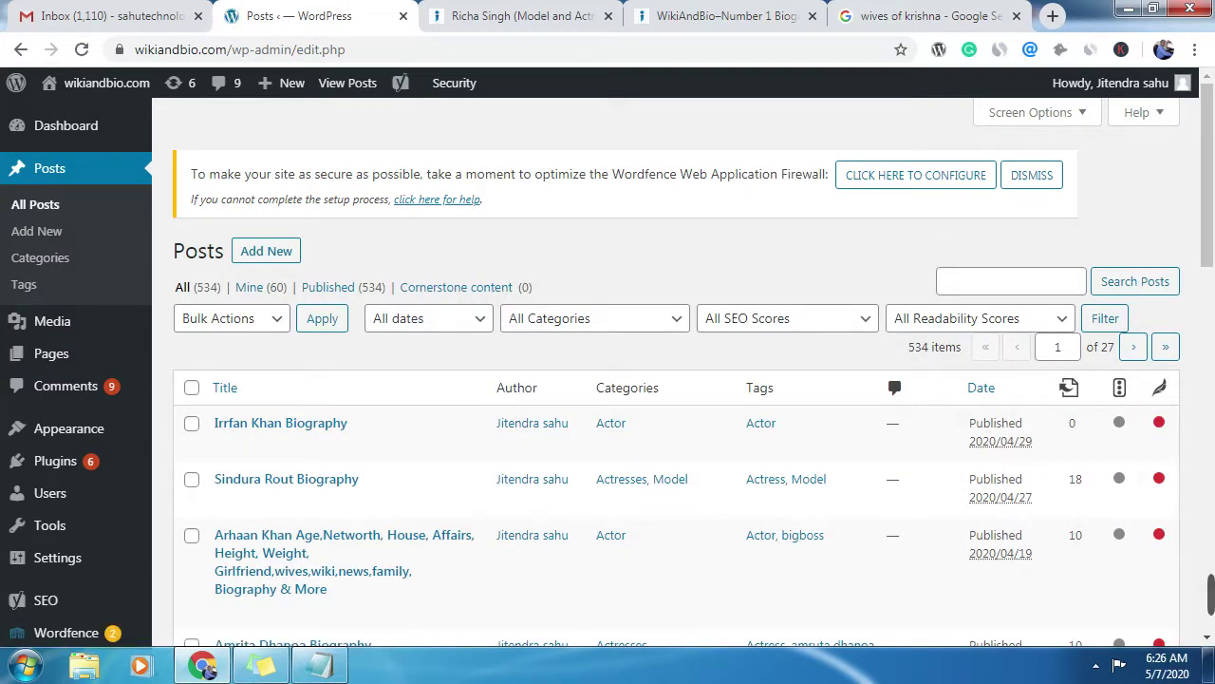
Step: Search the posts for "Archita Sahu" and open the Archita Sahu Biography post for editing
left_click(997, 283)
right_click(997, 287)
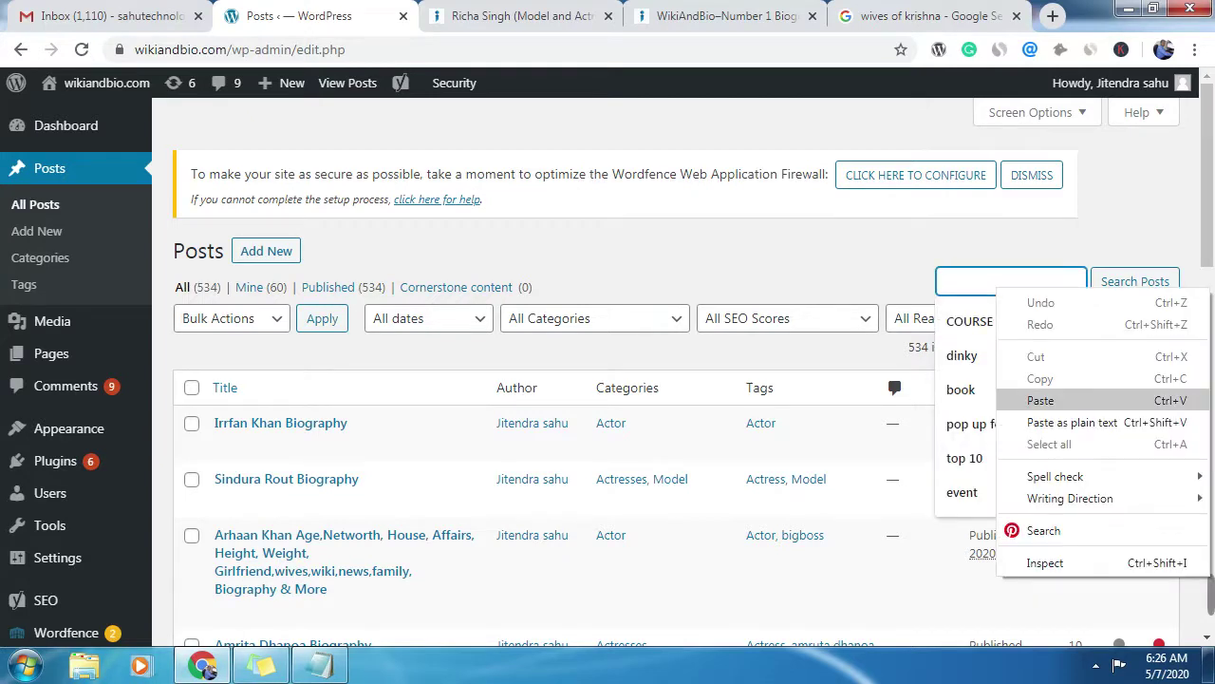
left_click(1040, 400)
key("Return")
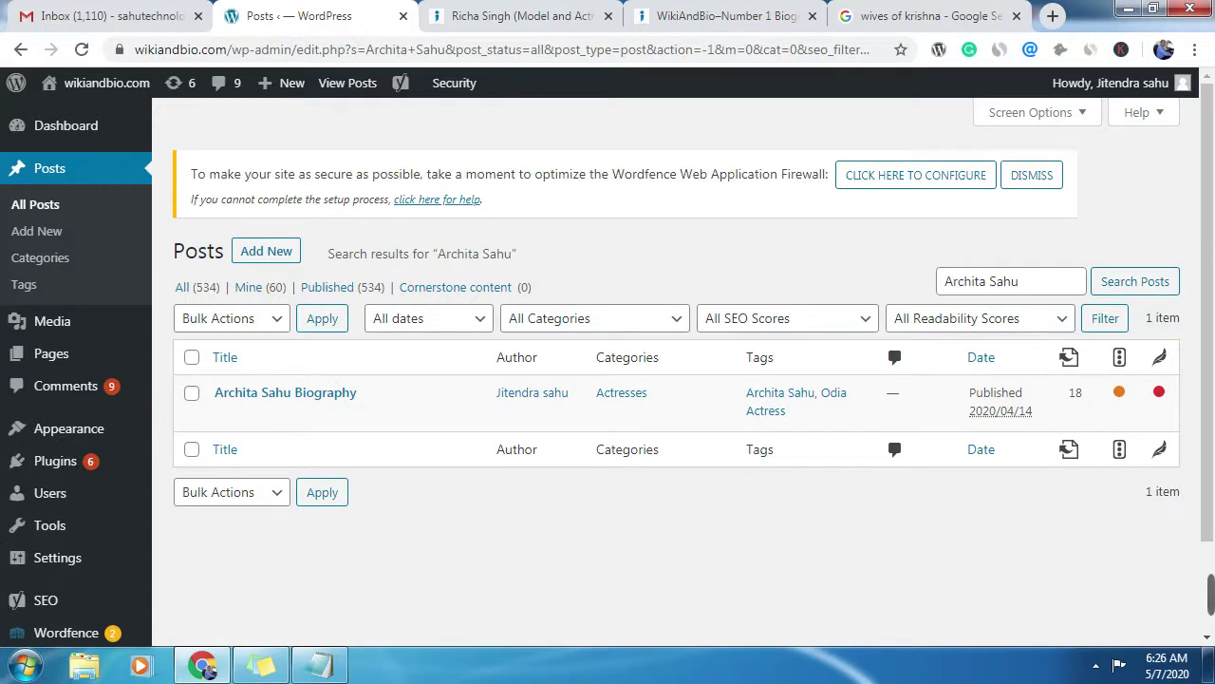
left_click(224, 415)
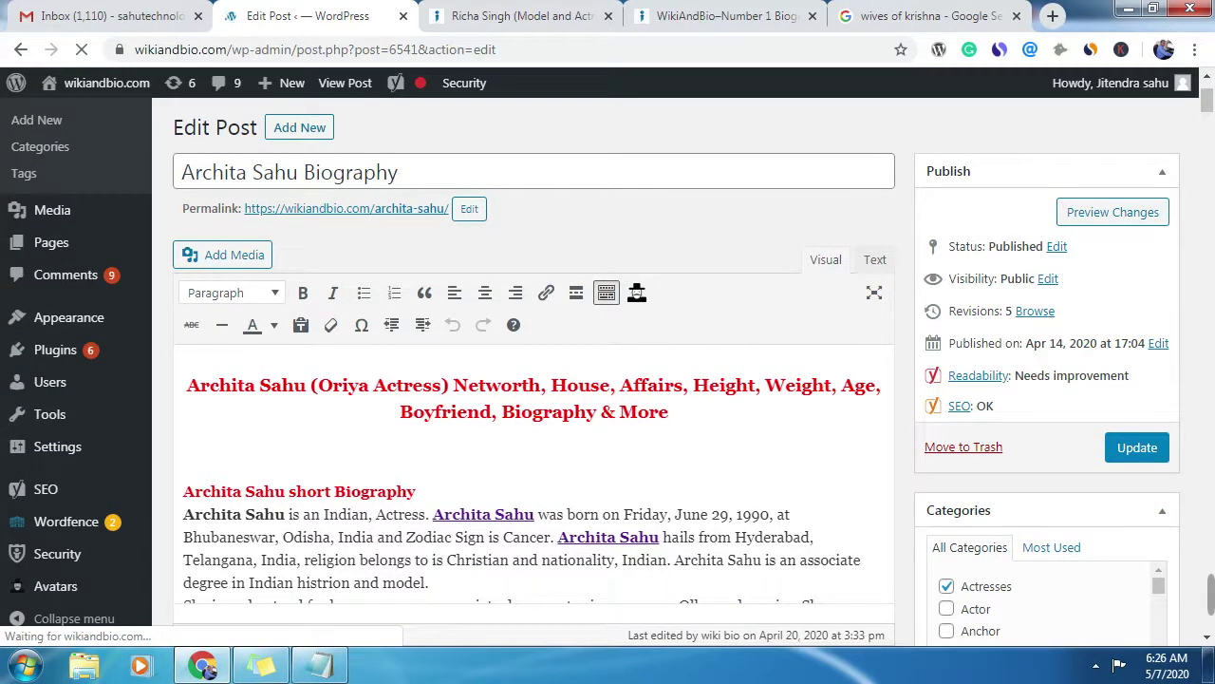
Step: Switch to the Notepad template and copy the female keyword line from "Age" through "Biography & More", leaving out the name
key("alt+Tab")
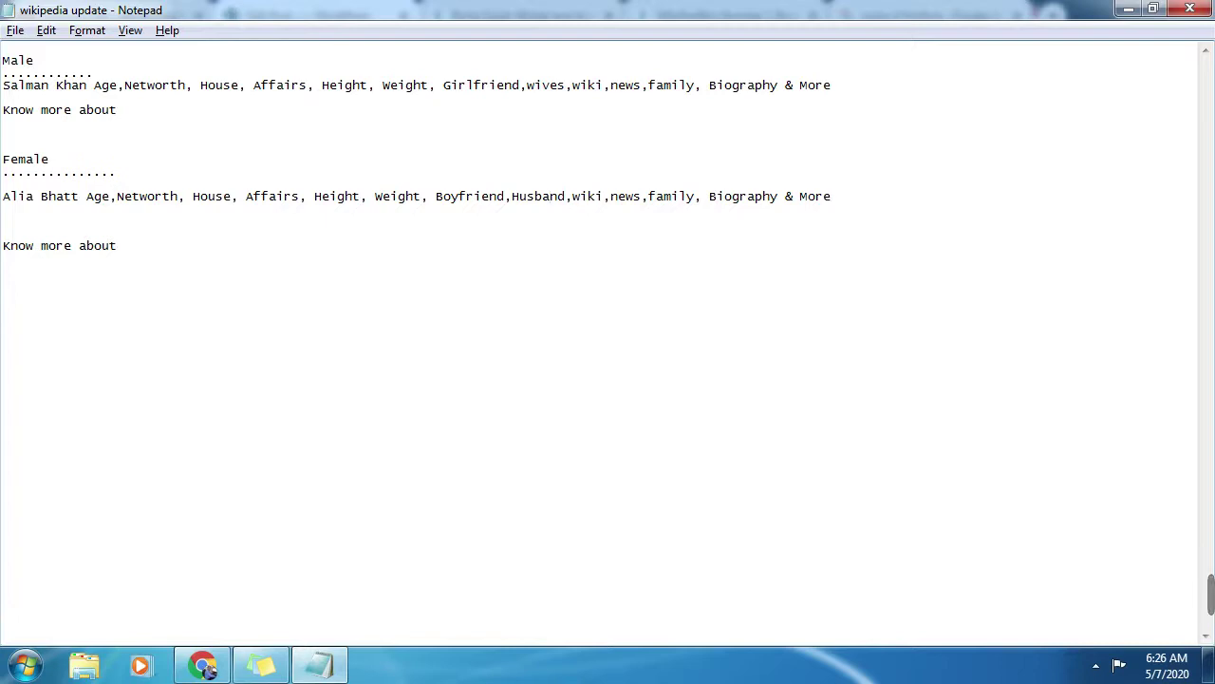
key("shift+Left")
key("shift+Left")
key("shift+Left")
key("shift+Left")
key("shift+Left")
key("shift+Left")
key("shift+Left")
key("shift+Left")
key("shift+Left")
key("shift+Left")
key("shift+Left")
key("shift+Left")
key("shift+Left")
key("shift+Left")
key("shift+Left")
key("shift+Left")
key("shift+Left")
key("shift+Left")
key("shift+Left")
key("shift+Left")
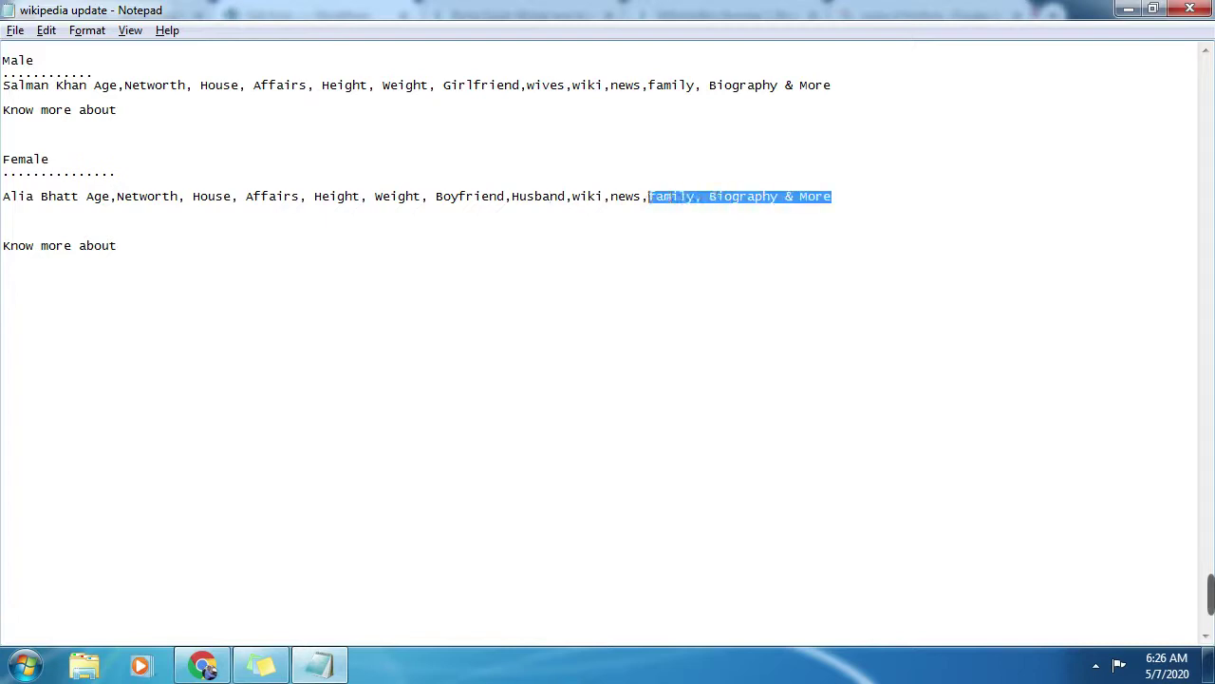
key("shift+Left")
key("shift+Left")
key("shift+Left")
key("shift+Left")
key("shift+Left")
key("shift+Left")
key("shift+Left")
key("shift+Left")
key("shift+Left")
key("shift+Left")
key("shift+Left")
key("shift+Left")
key("shift+Left")
key("shift+Left")
key("shift+Left")
key("shift+Left")
key("shift+Left")
key("shift+Left")
key("shift+Left")
key("shift+Left")
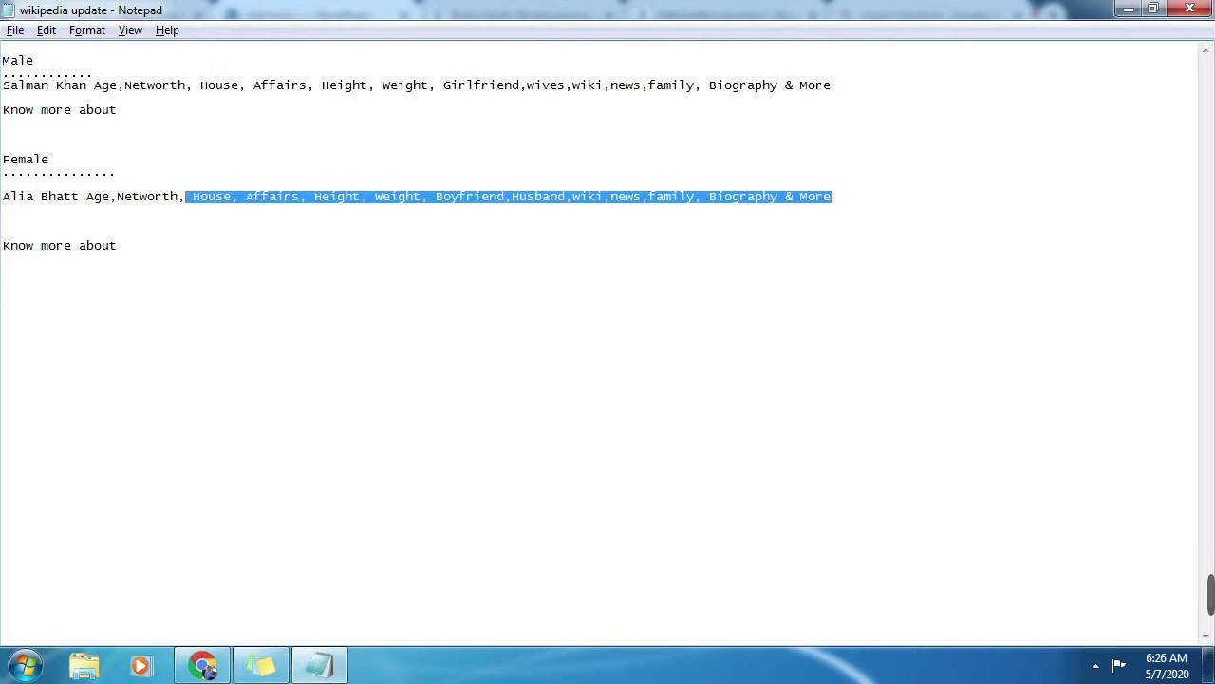
key("shift+Left")
key("shift+Left")
key("shift+Left")
key("shift+Left")
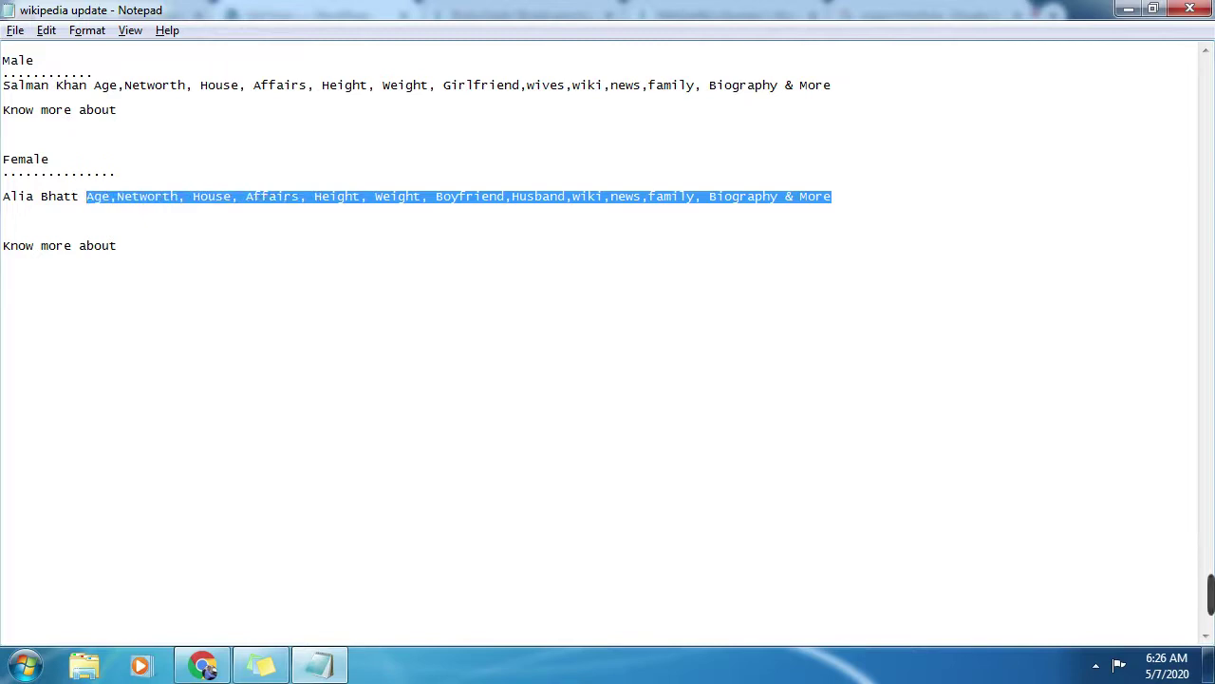
right_click(826, 192)
left_click(873, 252)
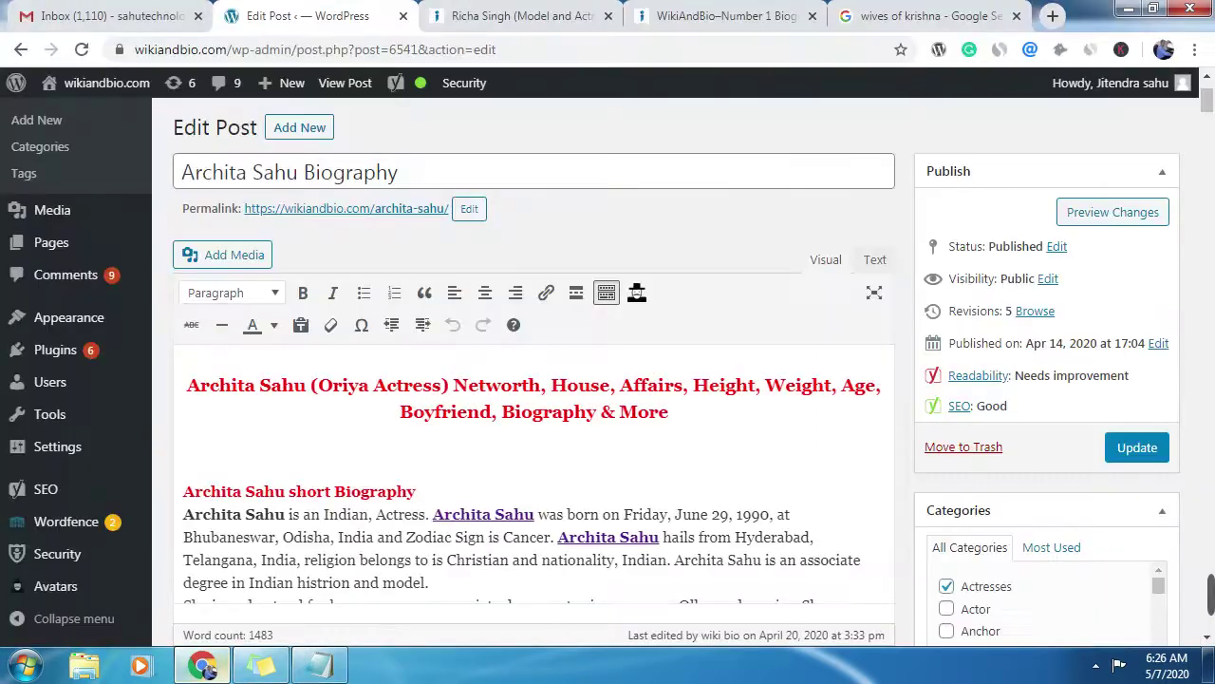
Step: Switch back to the browser, replace "Biography" in the Archita Sahu title with the copied keywords, and update the post
left_click(201, 664)
double_click(376, 172)
right_click(376, 175)
left_click(408, 233)
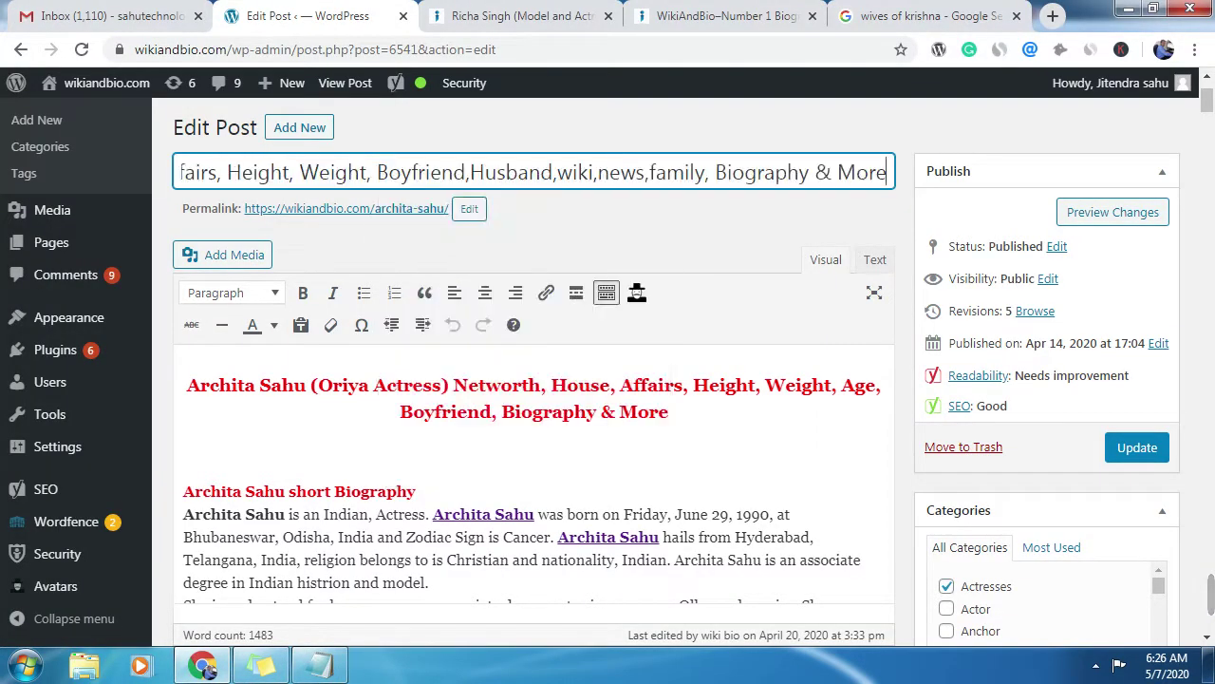
left_click(1136, 447)
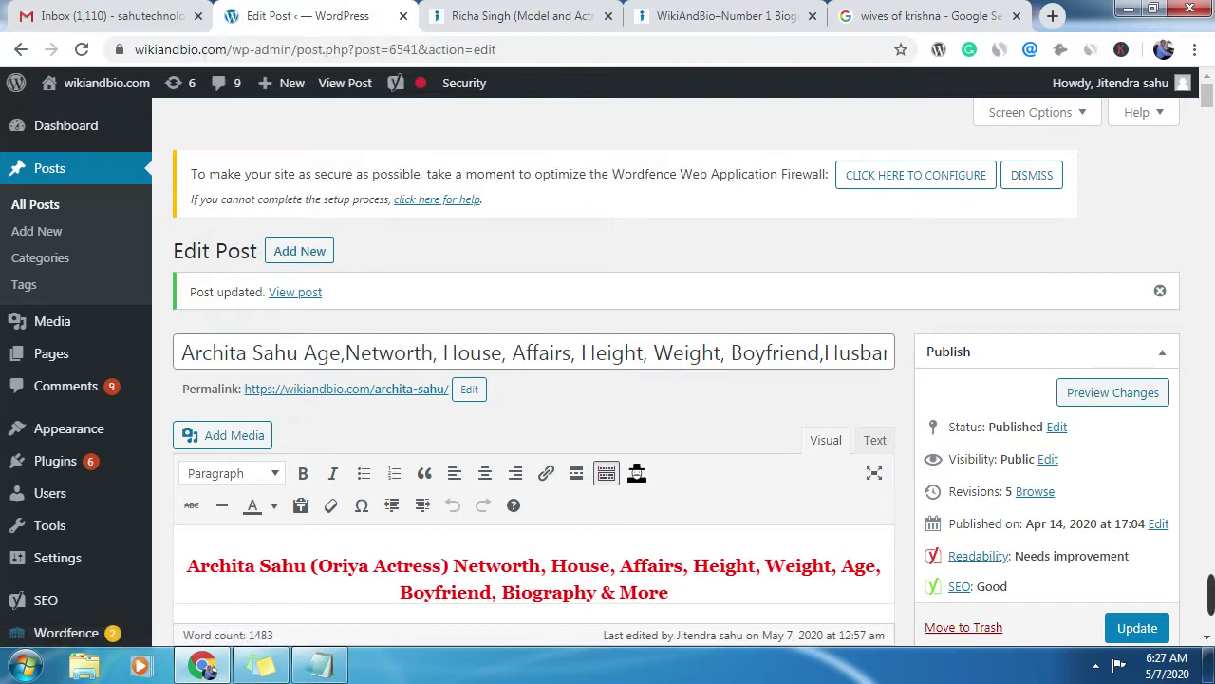
right_click(357, 84)
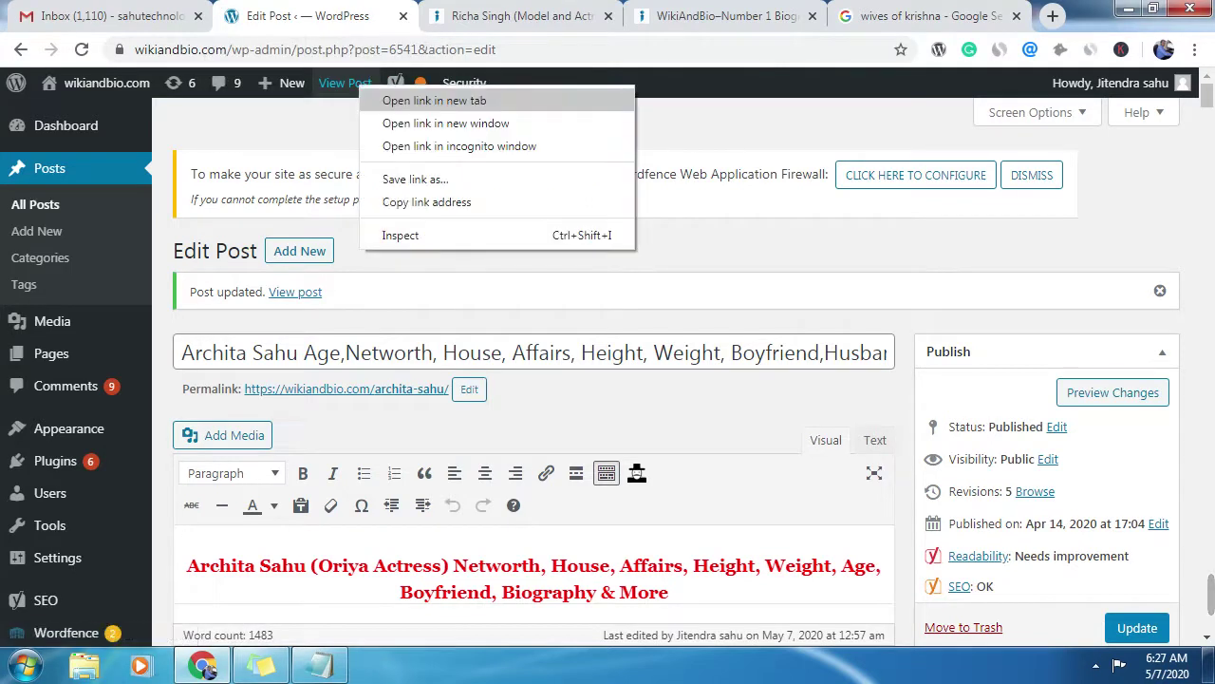
left_click(408, 100)
left_click(408, 16)
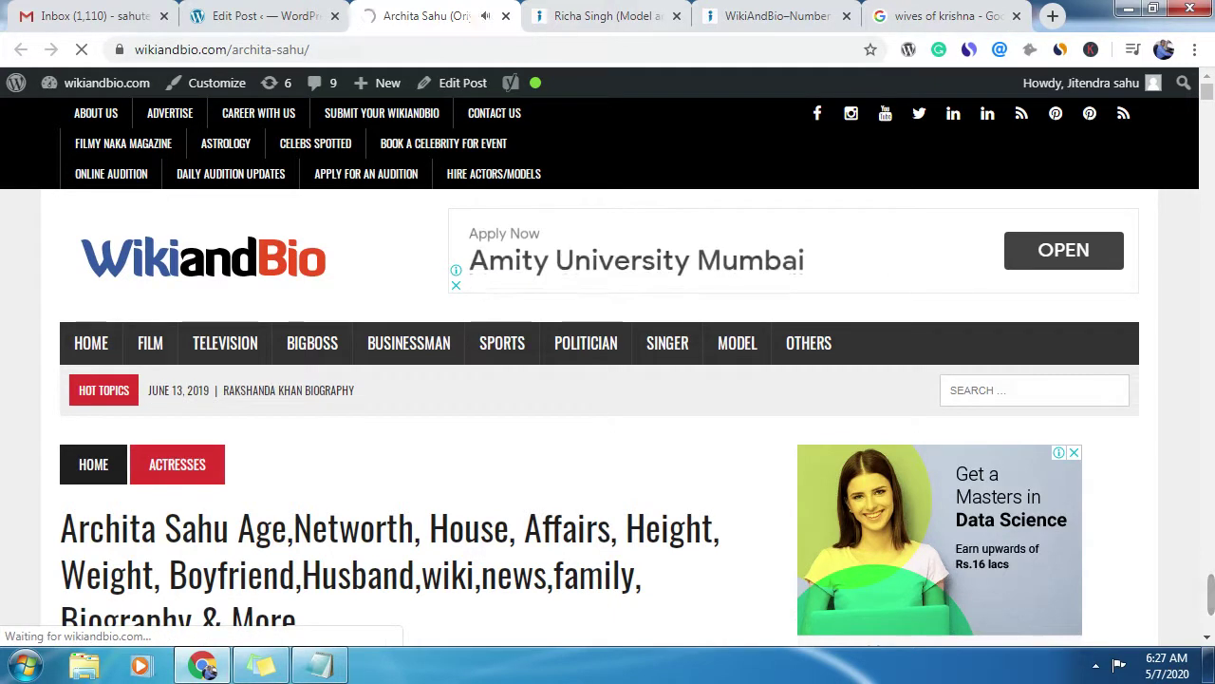
left_click(676, 17)
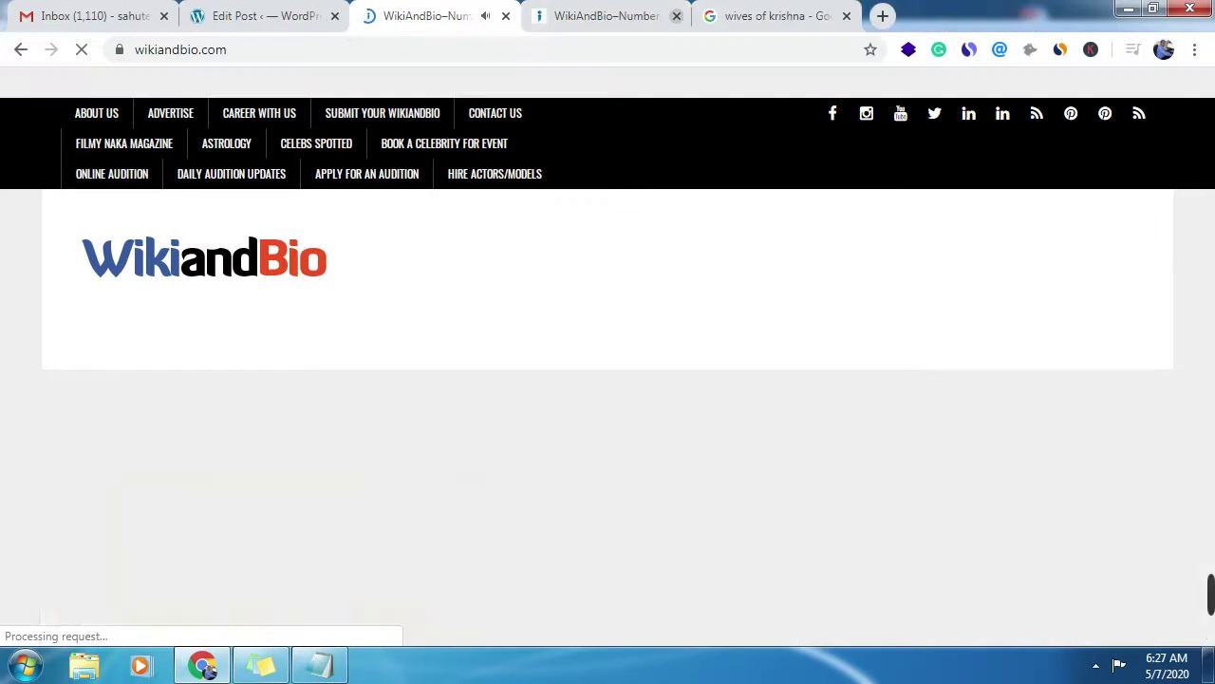
left_click(676, 16)
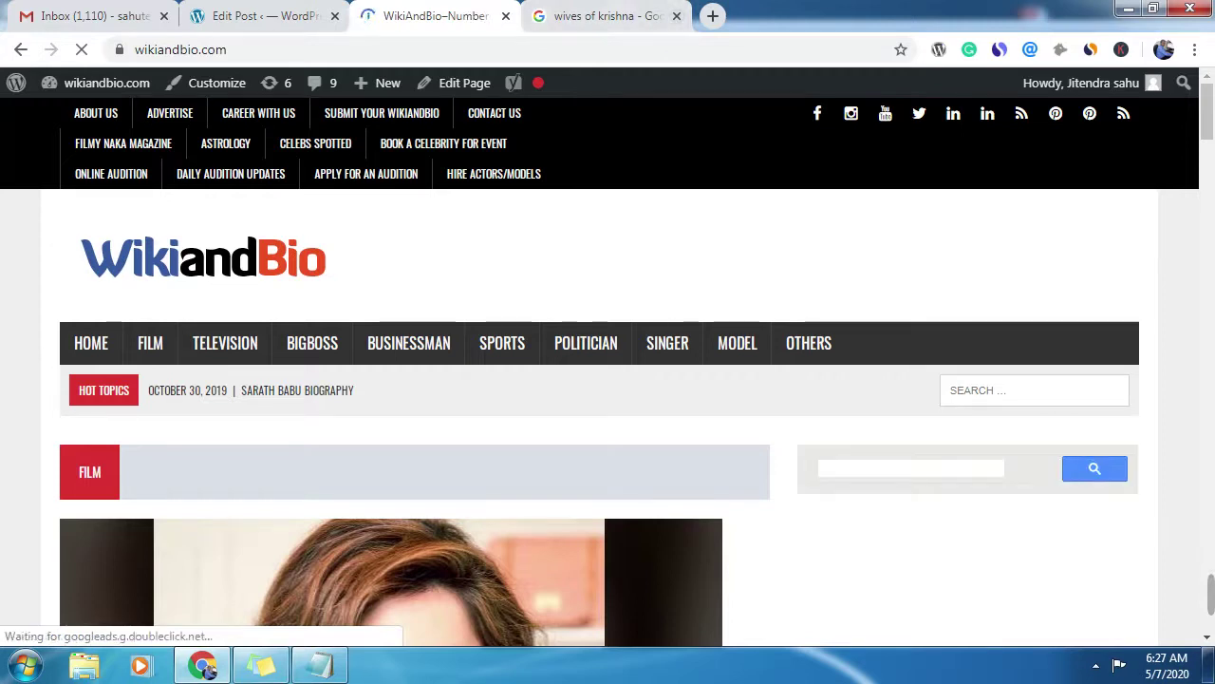
left_click(676, 16)
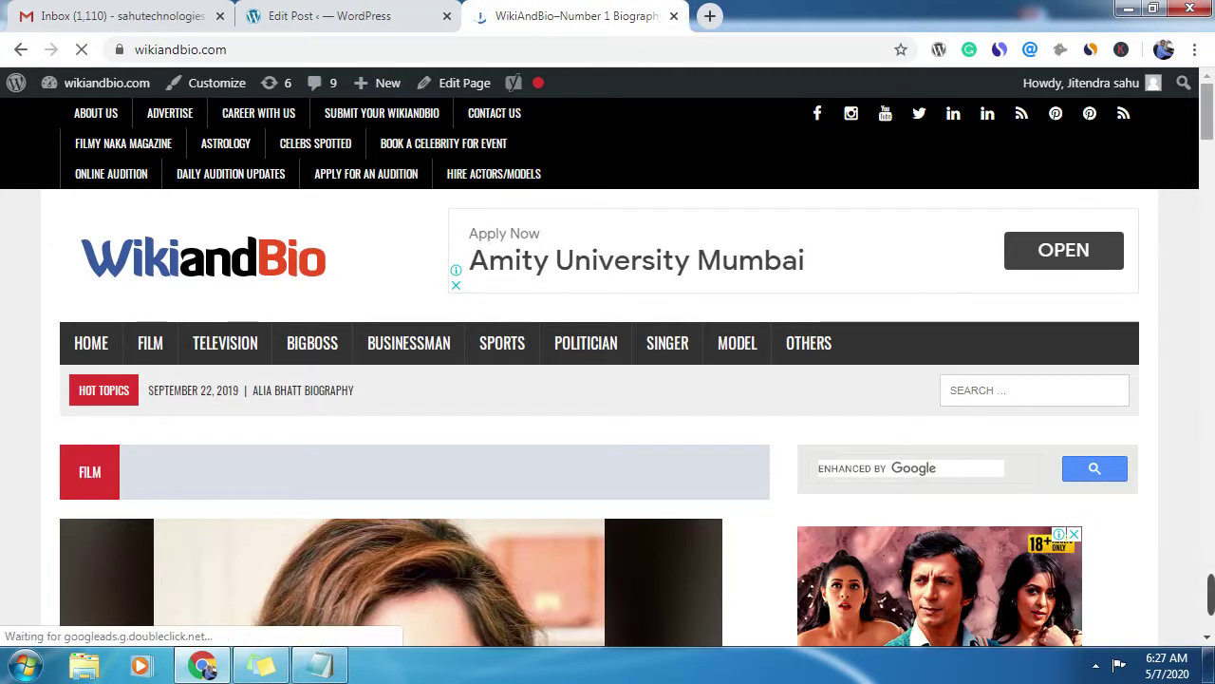
scroll(607, 368, "down", 4)
scroll(607, 368, "down", 5)
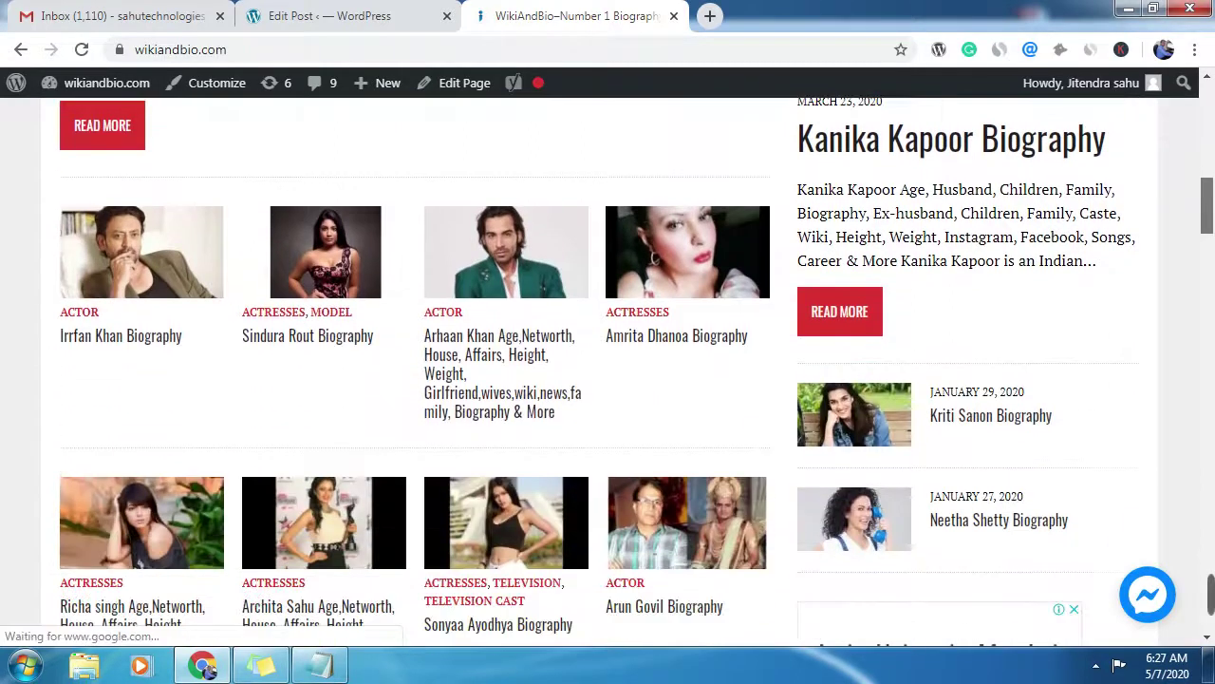
scroll(608, 367, "down", 1)
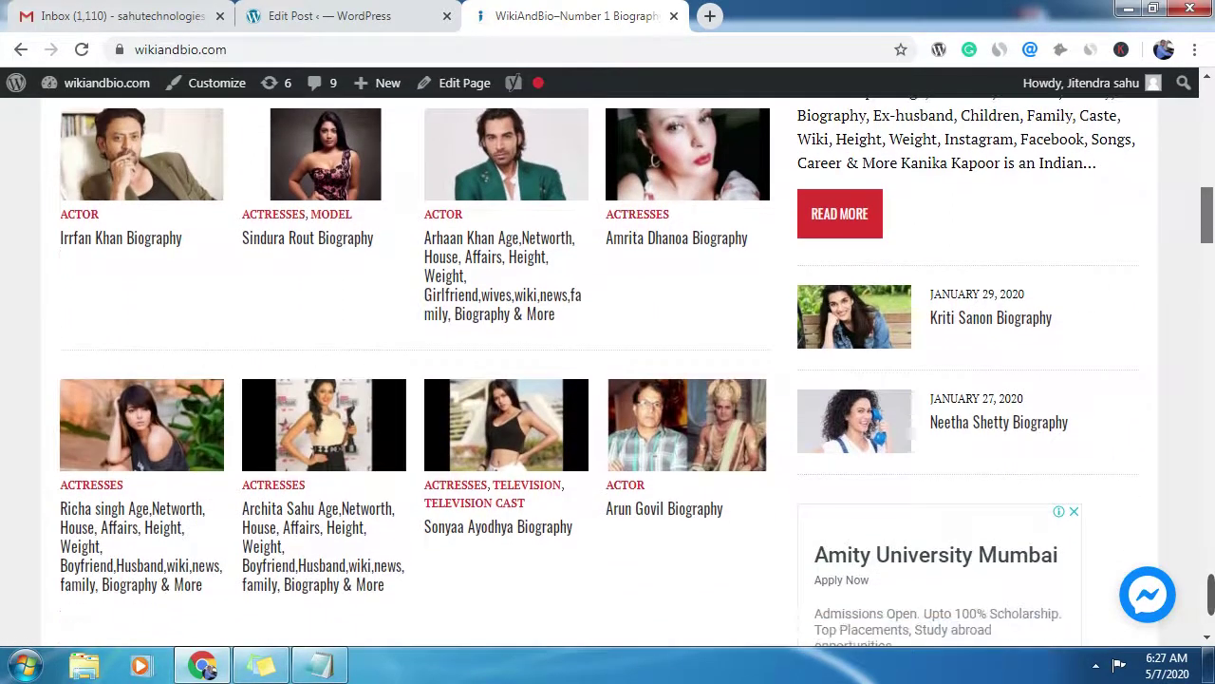
Step: Copy the name "Kanika Kapoor" from the featured post's title in the homepage's Film section
scroll(607, 367, "up", 4)
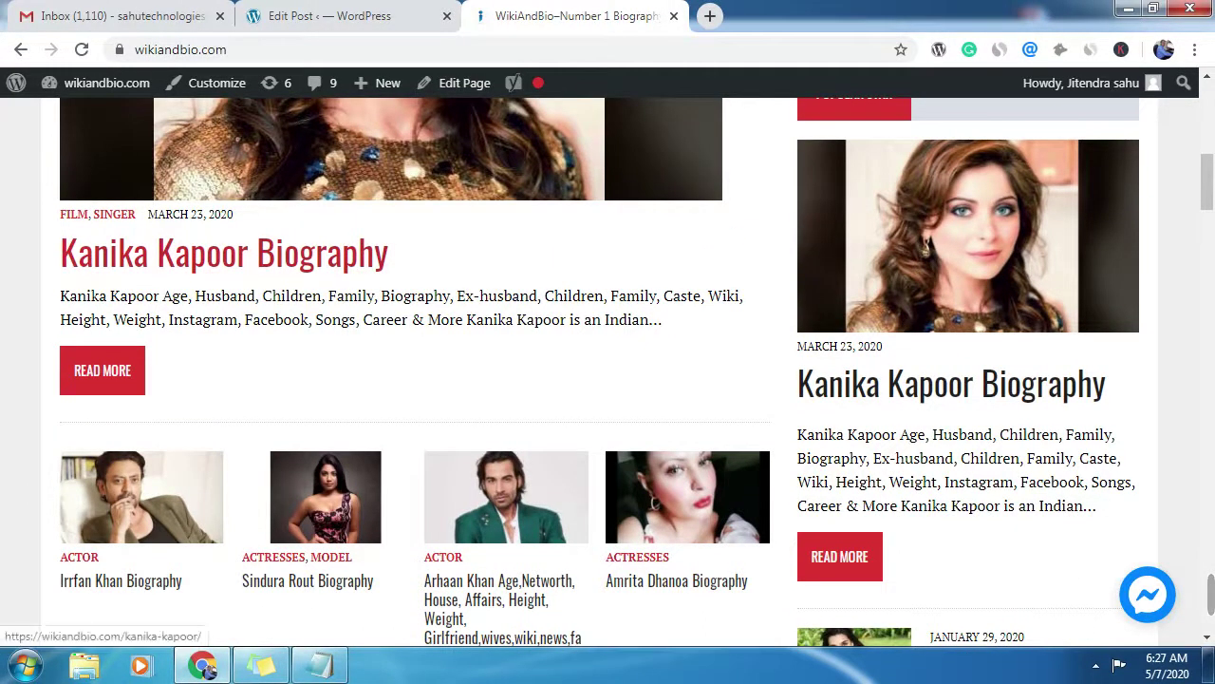
left_click_drag(59, 253, 158, 253)
left_click(53, 253)
left_click_drag(59, 253, 247, 252)
right_click(193, 257)
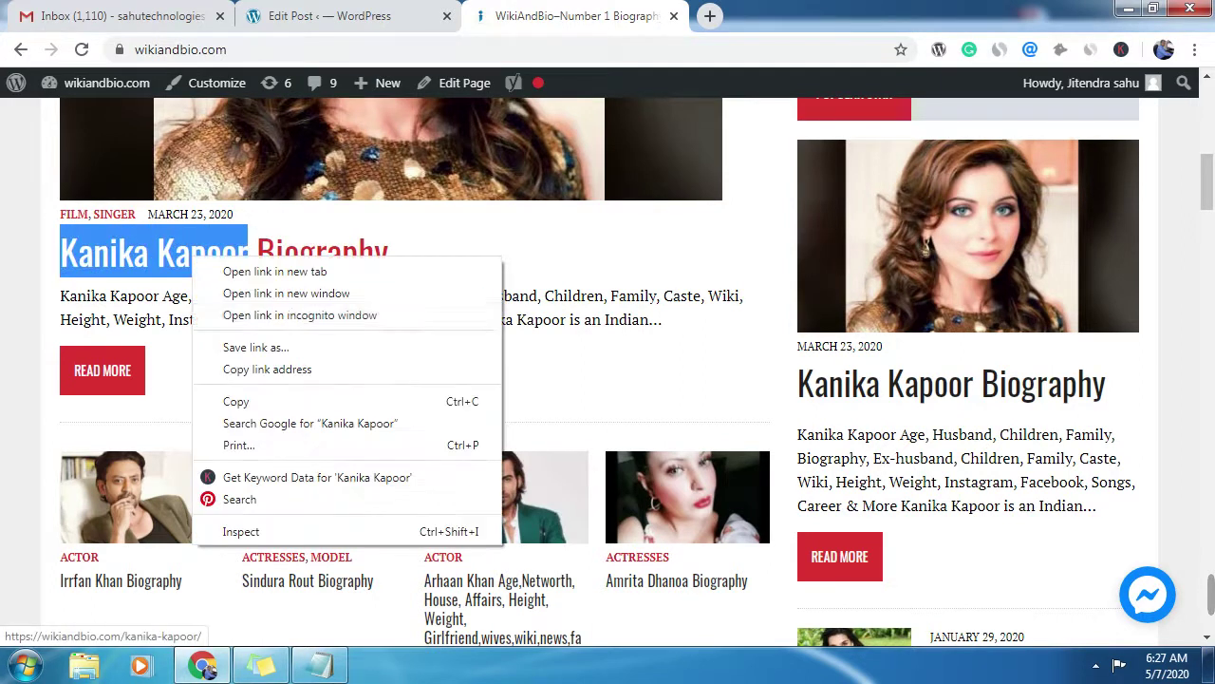
left_click(236, 401)
right_click(157, 255)
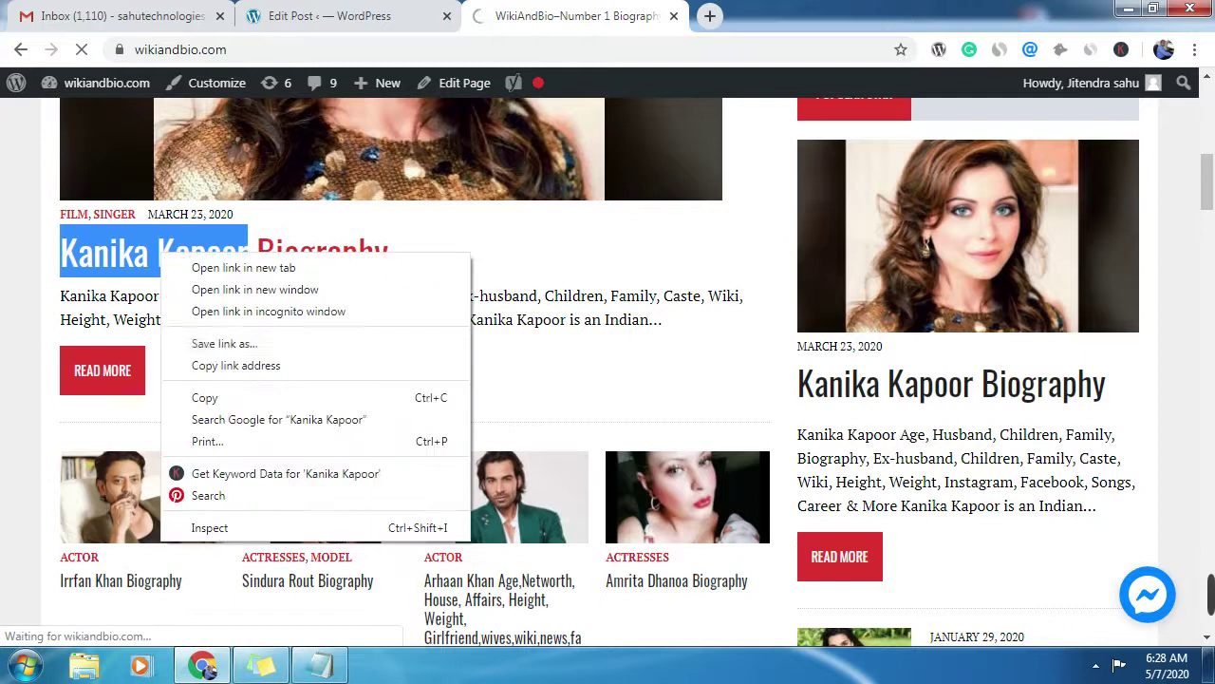
left_click(200, 397)
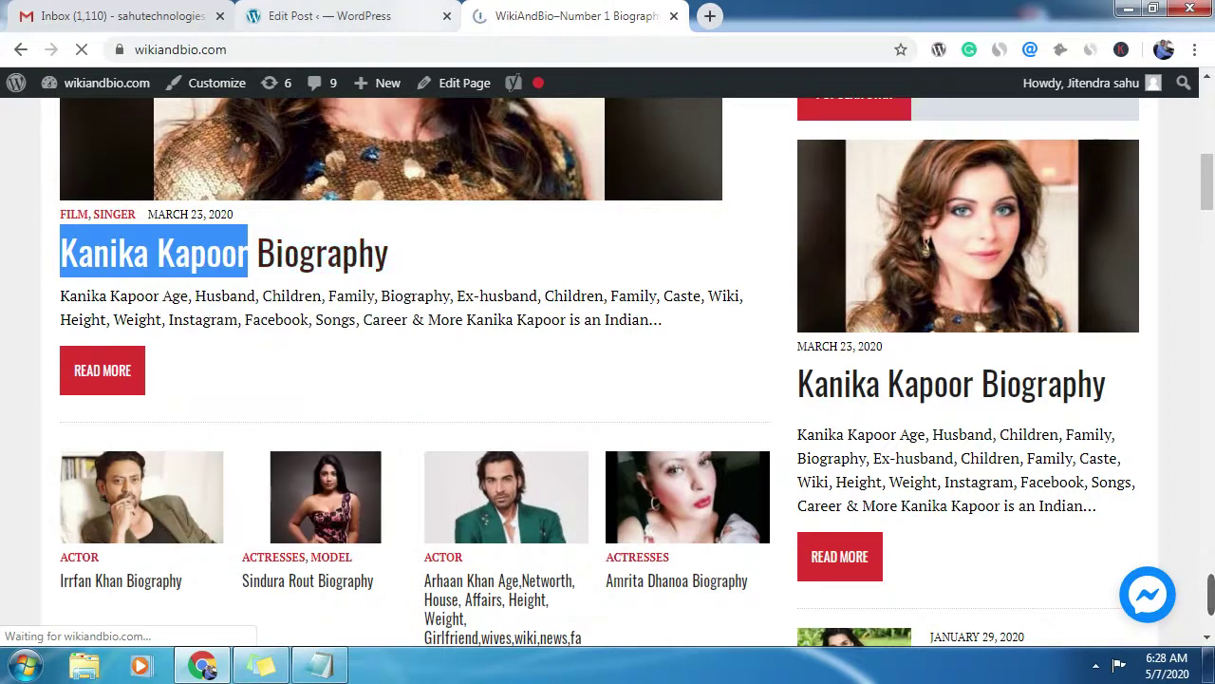
Step: Return to the WordPress admin, open the list of all posts, and search it for the copied name "Kanika Kapoor"
key("ctrl+shift+Tab")
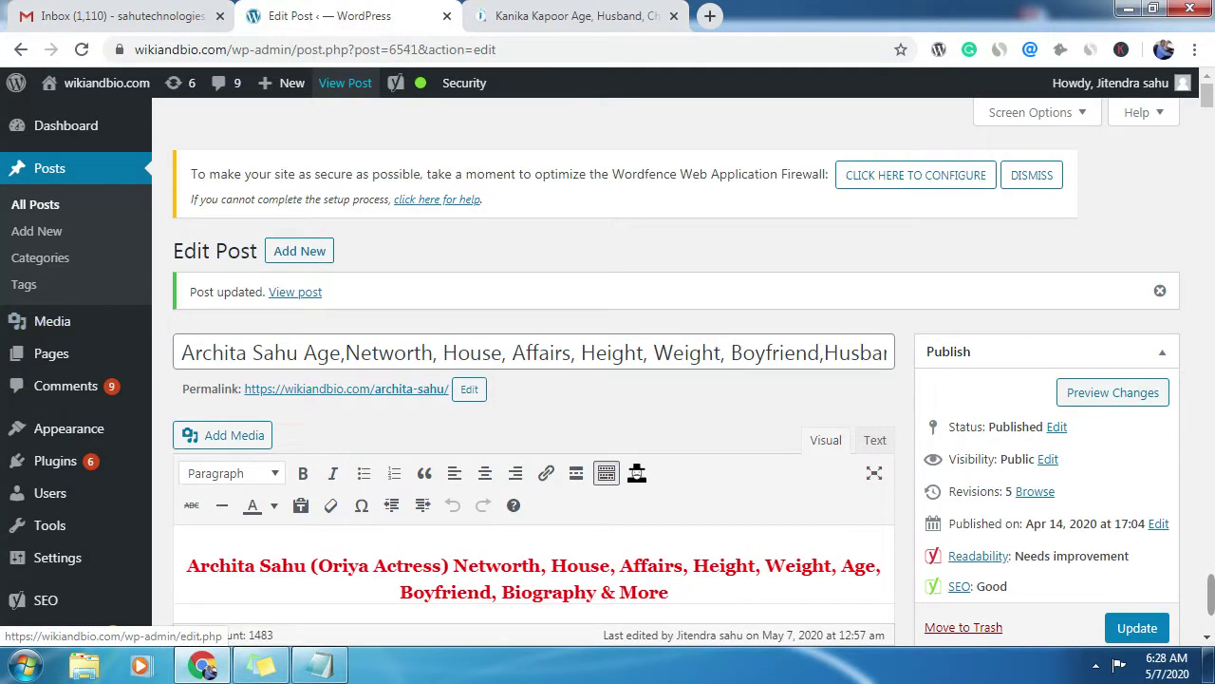
left_click(35, 204)
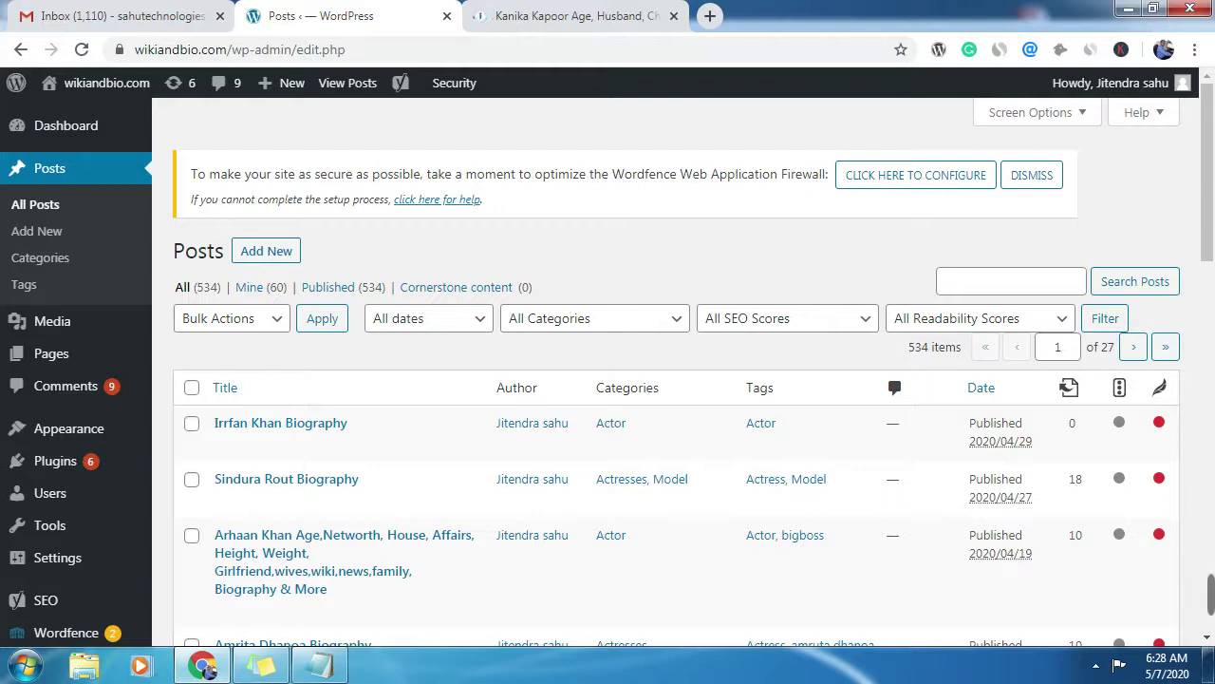
left_click(968, 281)
right_click(969, 281)
left_click(1003, 397)
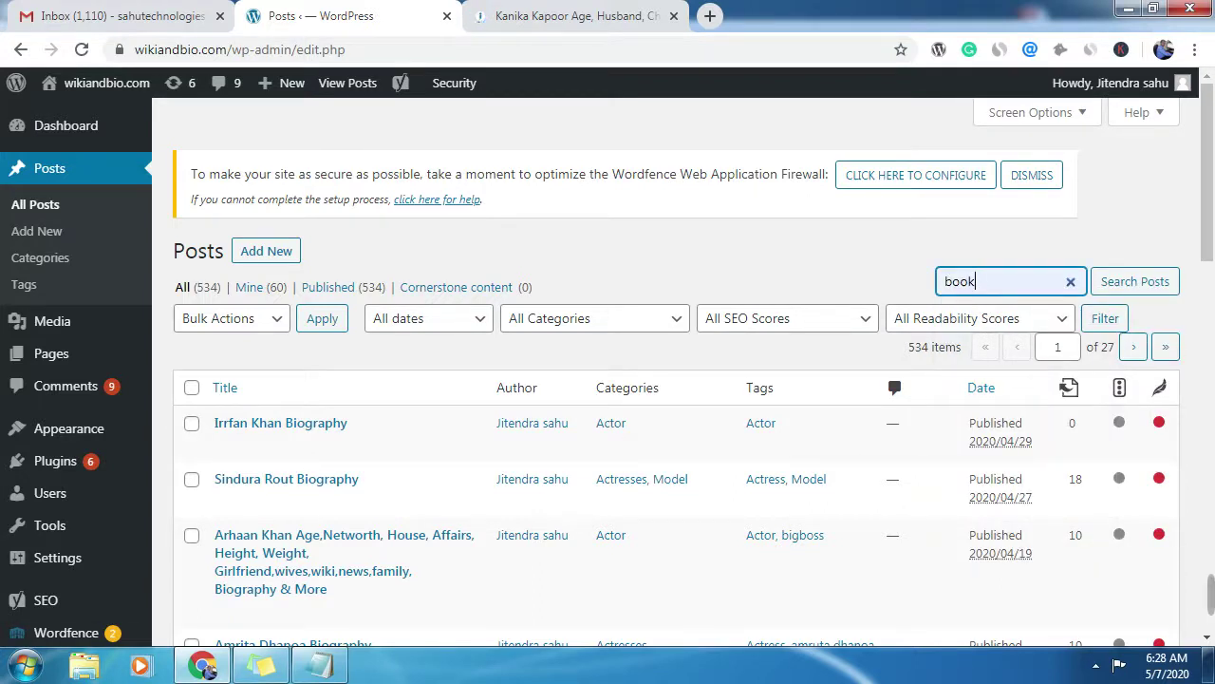
double_click(959, 281)
right_click(952, 277)
left_click(993, 332)
left_click(1135, 281)
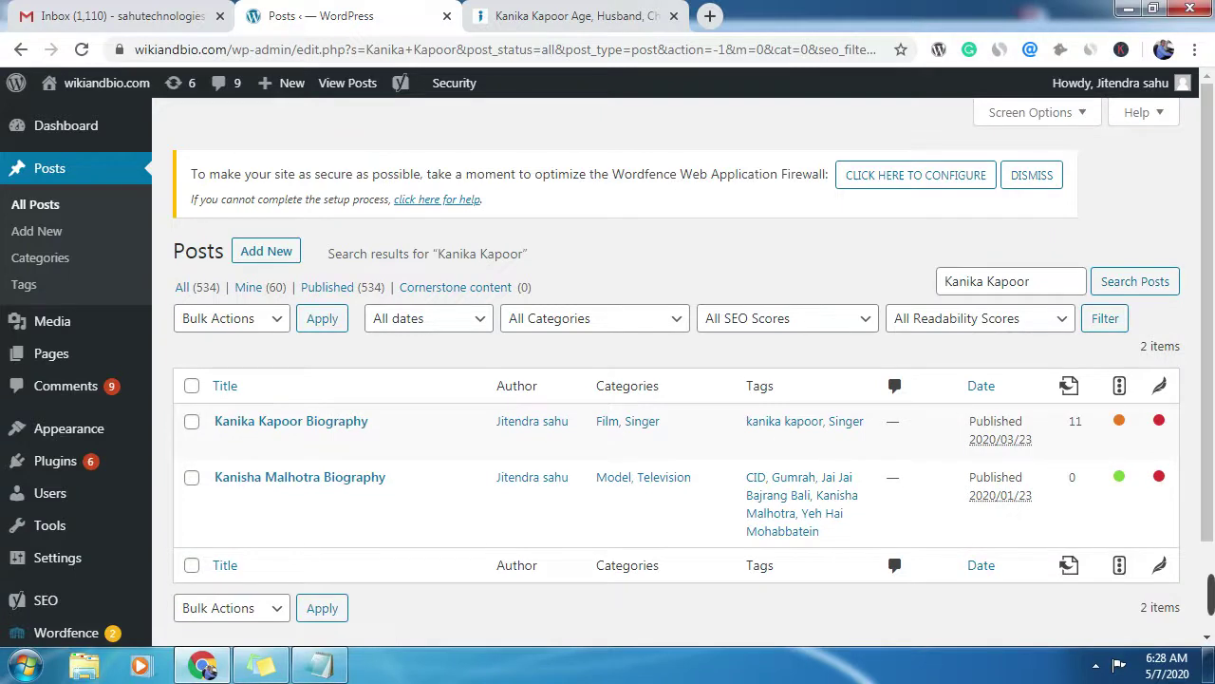
Step: Bring up ApowerREC, dismiss its sign-up prompt, and exit the program completely
key("F9")
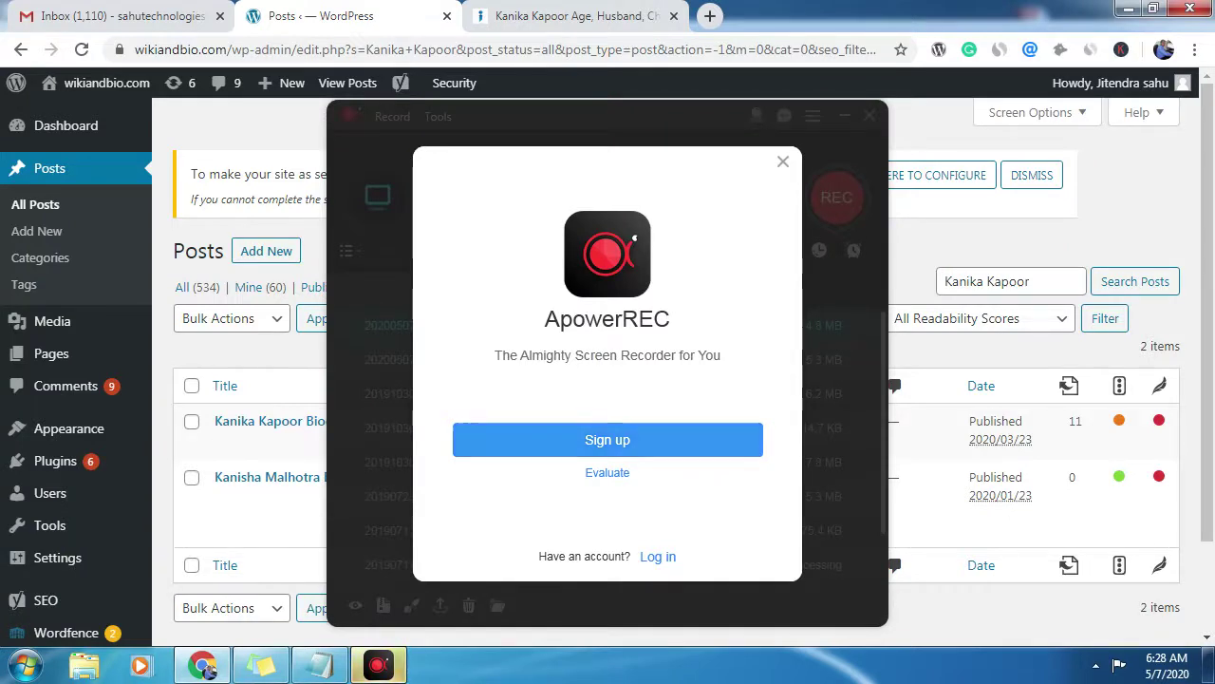
left_click(783, 161)
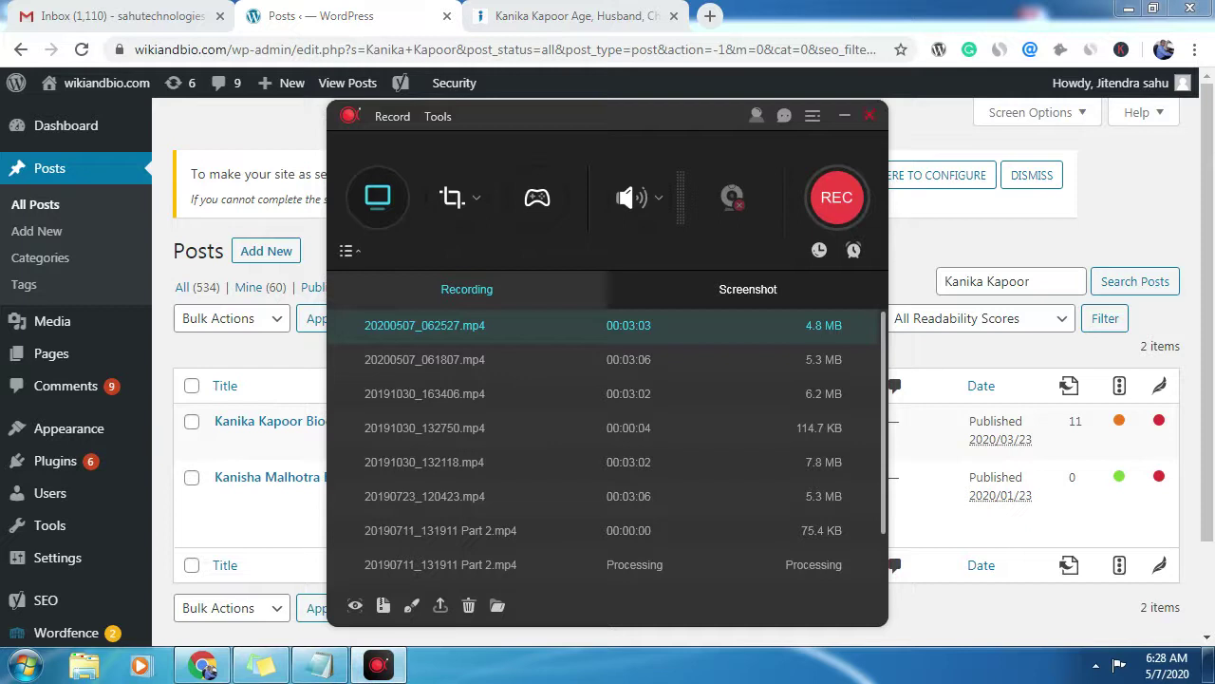
left_click(869, 114)
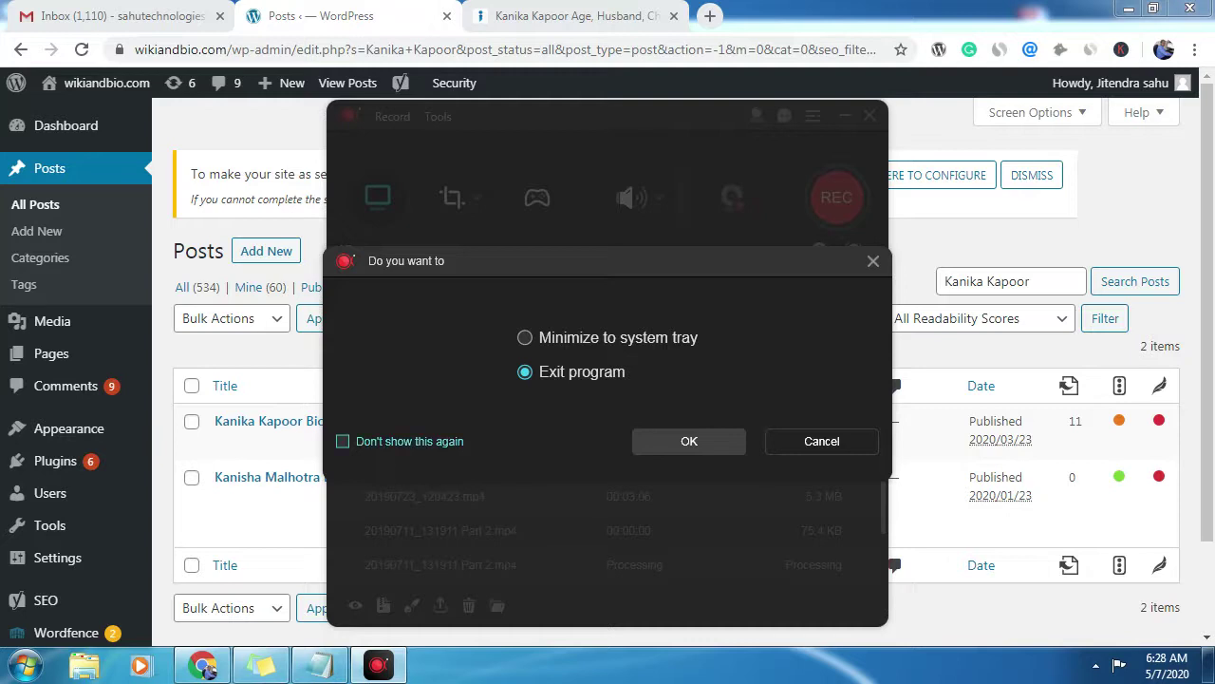
left_click(689, 441)
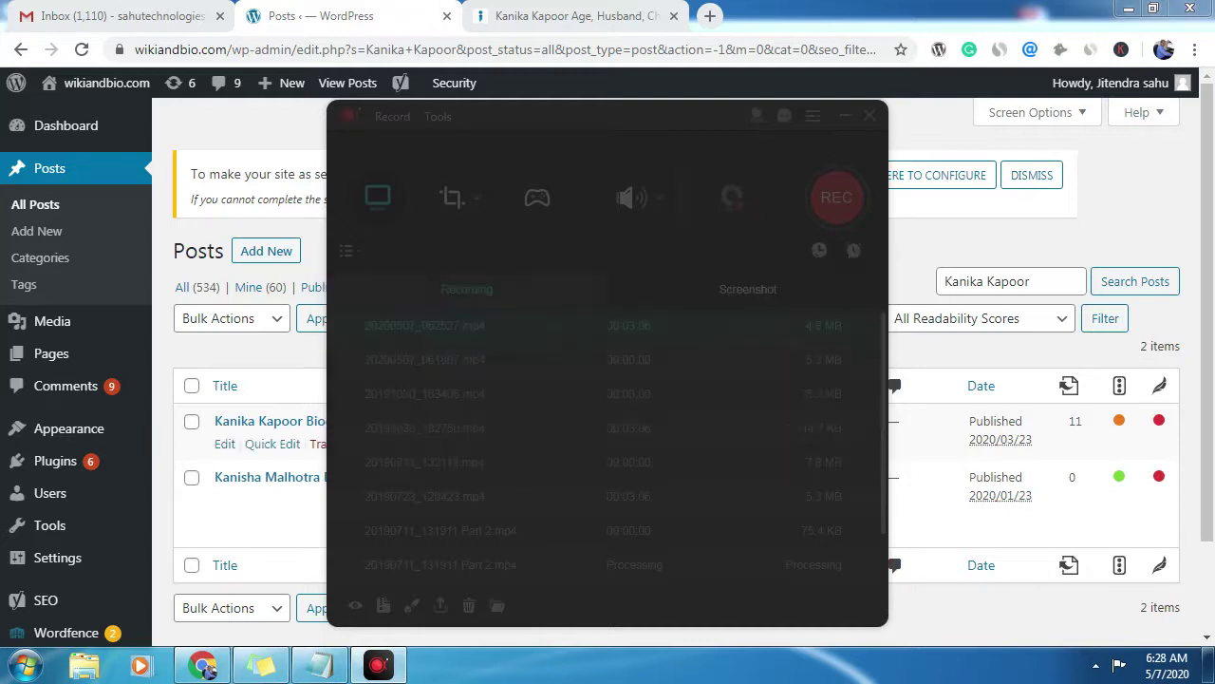
Step: Open the Filmora Scrn recorder window from its hidden background icon
left_click(1095, 665)
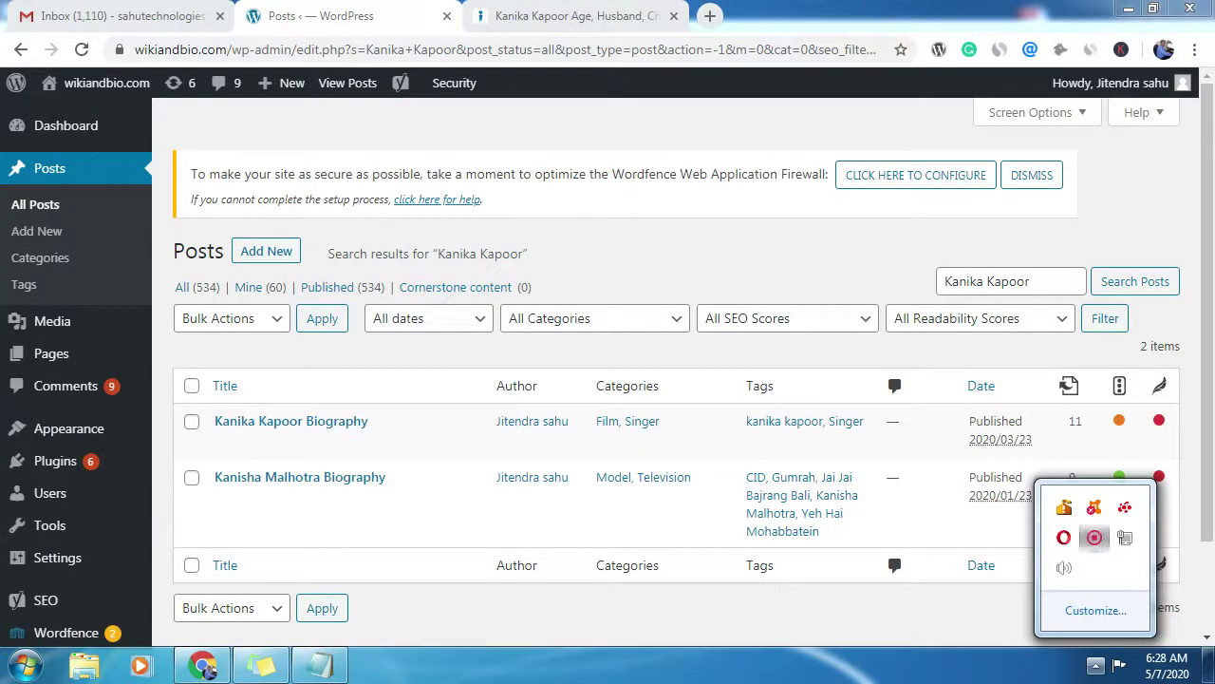
right_click(1093, 538)
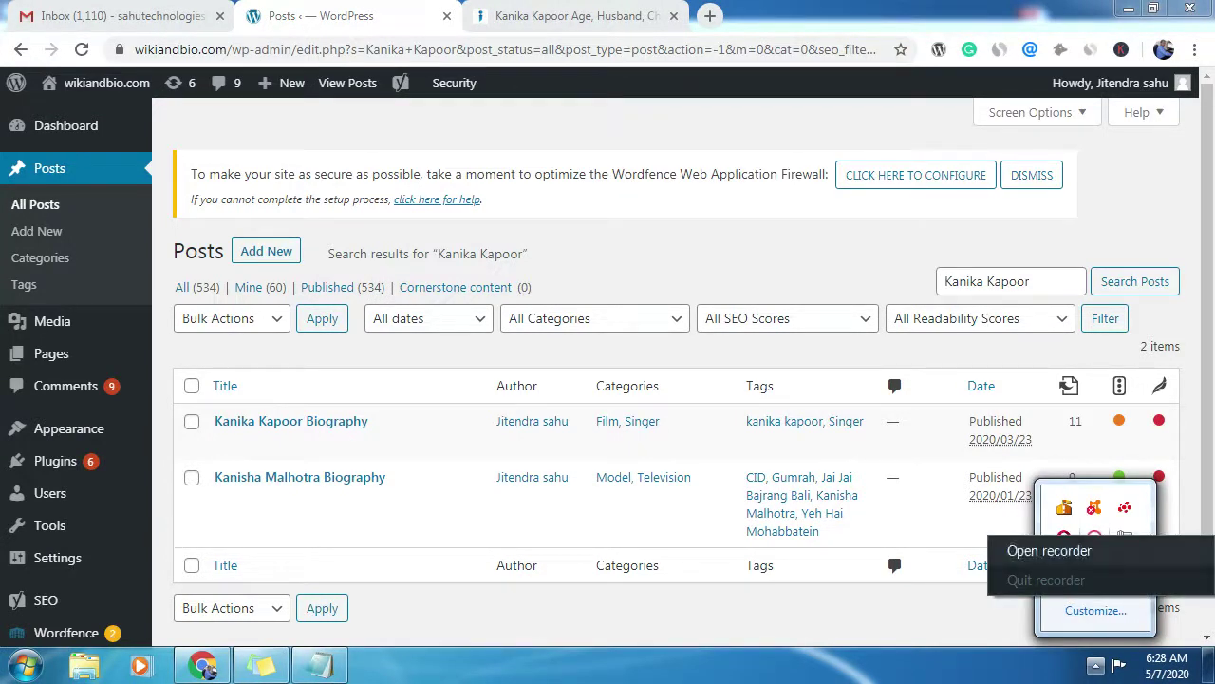
left_click(1049, 551)
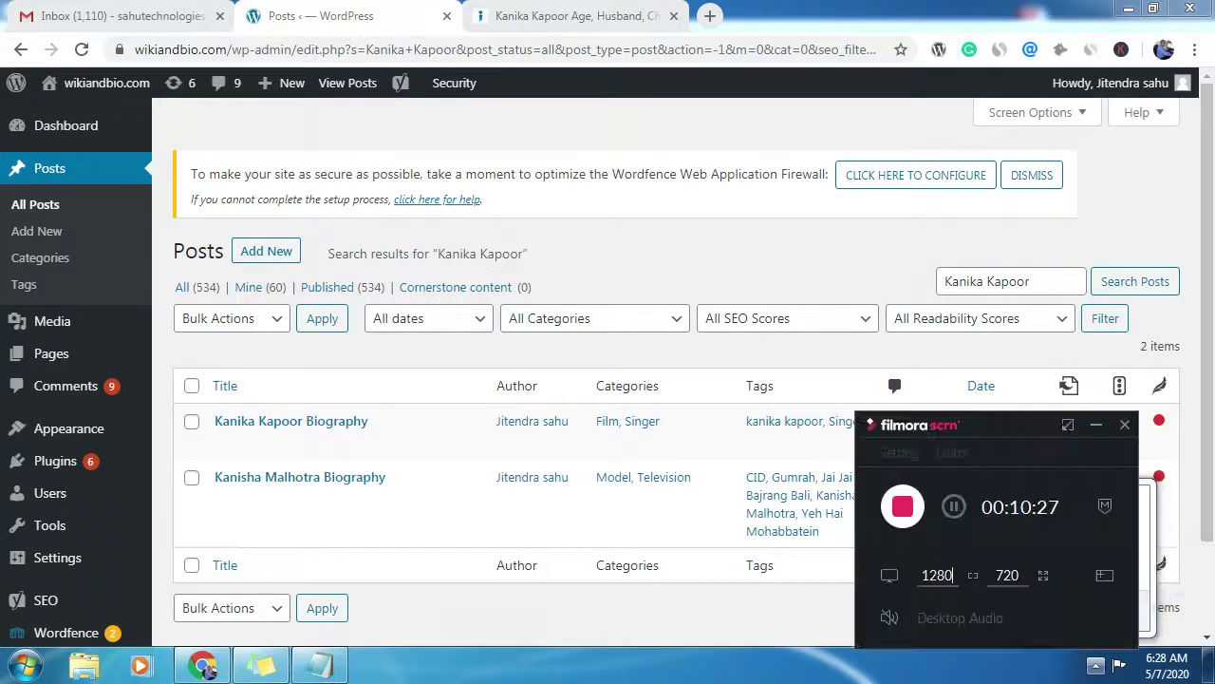